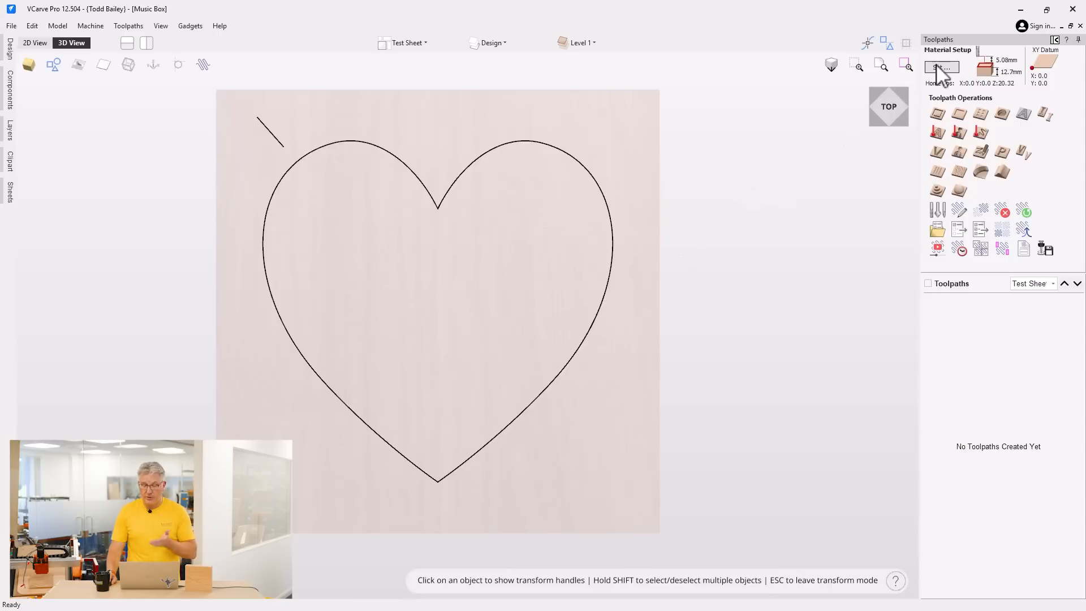
Review the sheet's material setup, including thickness, datum, Z-zero and model position, and accept the existing settings.
{"action": "left_click", "coordinate": [938, 67]}
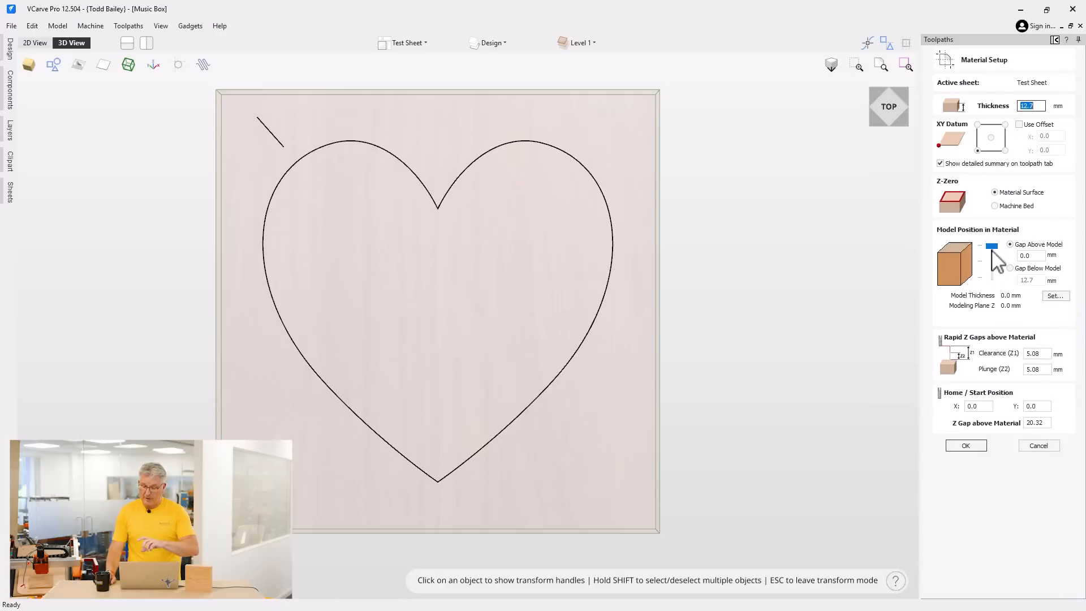
{"action": "left_click_drag", "start_coordinate": [993, 247], "coordinate": [997, 236]}
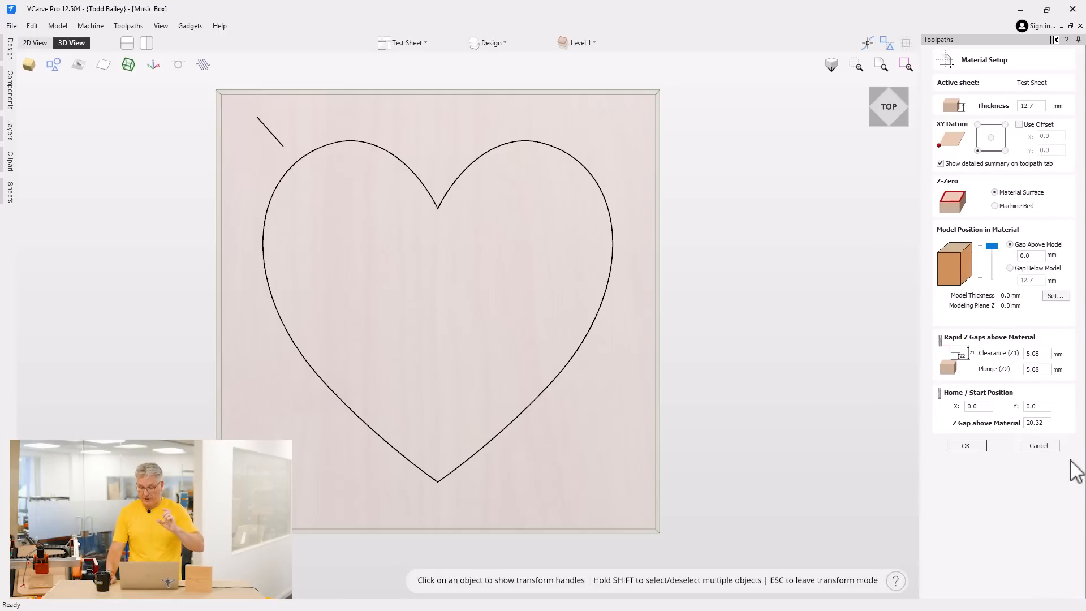
{"action": "left_click", "coordinate": [967, 447]}
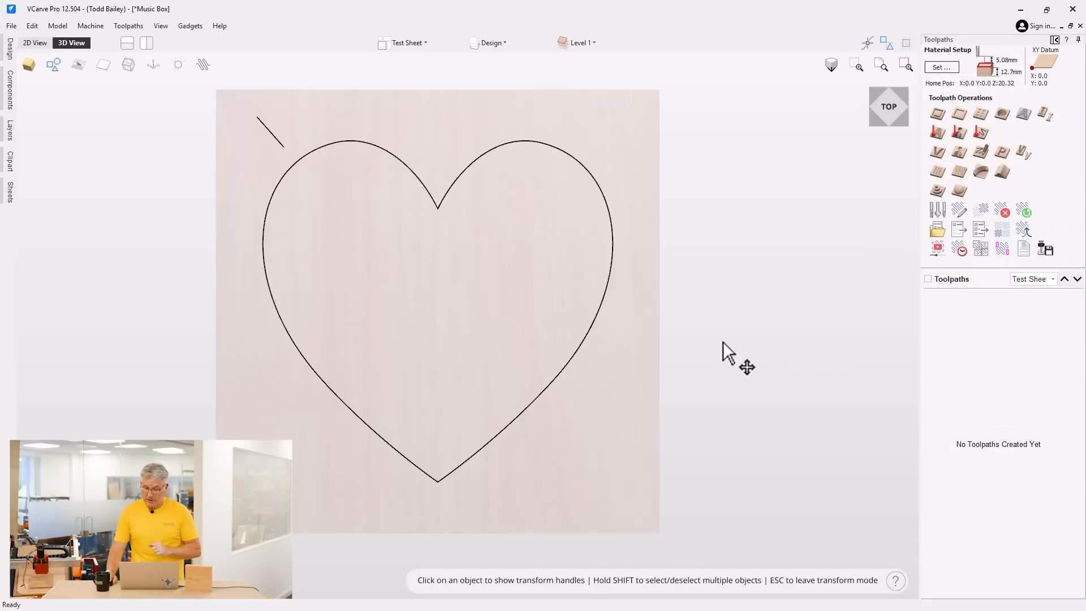
Start a moulding toolpath with the heart as the drive rail and the short diagonal line as the profile, with no gap above it.
{"action": "left_click", "coordinate": [1002, 172]}
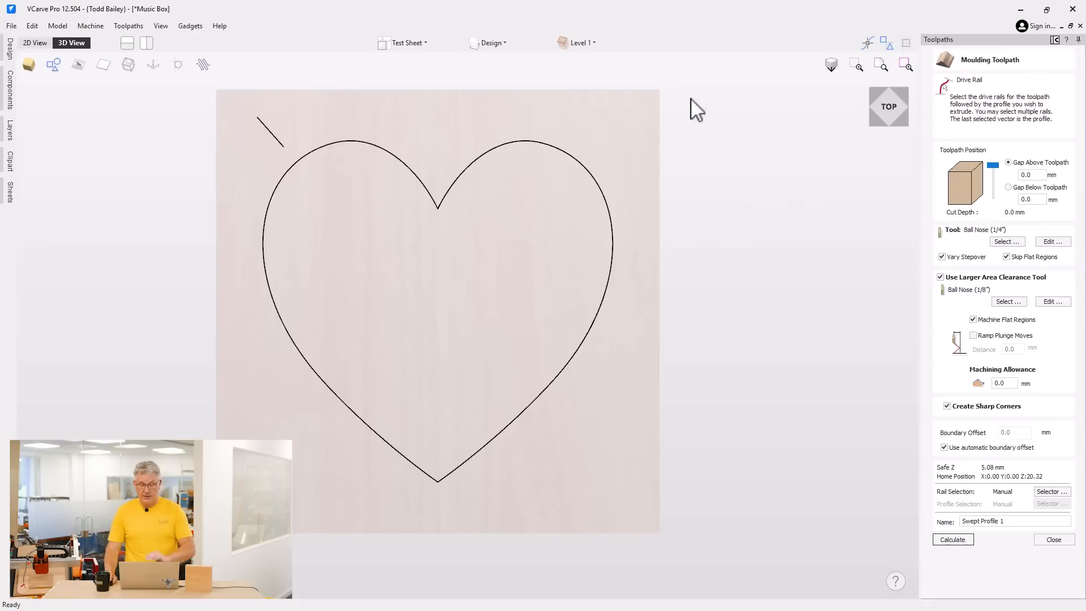
{"action": "left_click", "coordinate": [439, 205]}
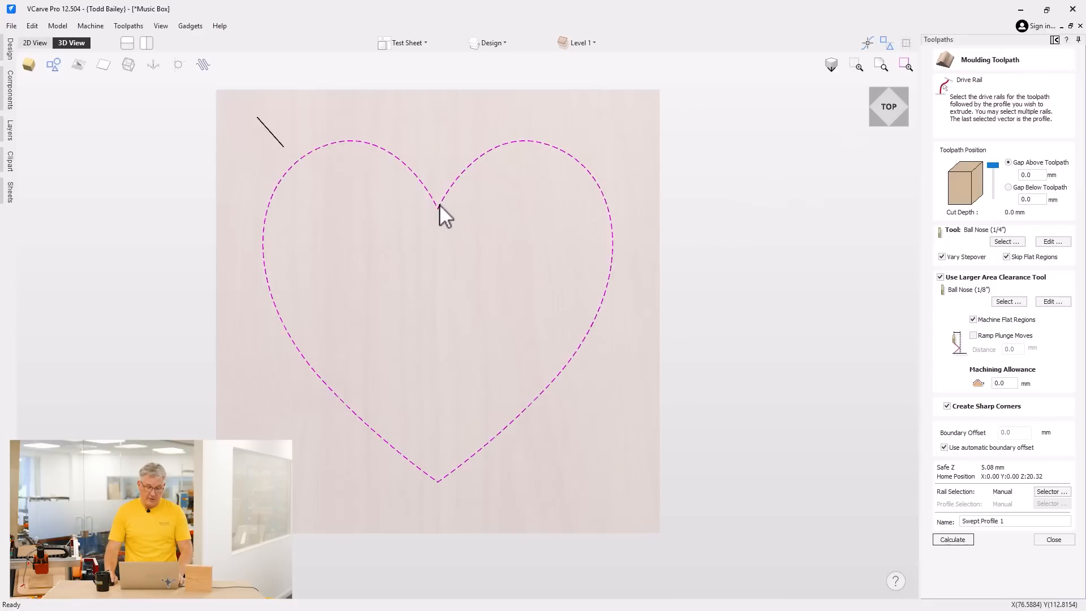
{"action": "left_click", "coordinate": [277, 138], "text": "shift"}
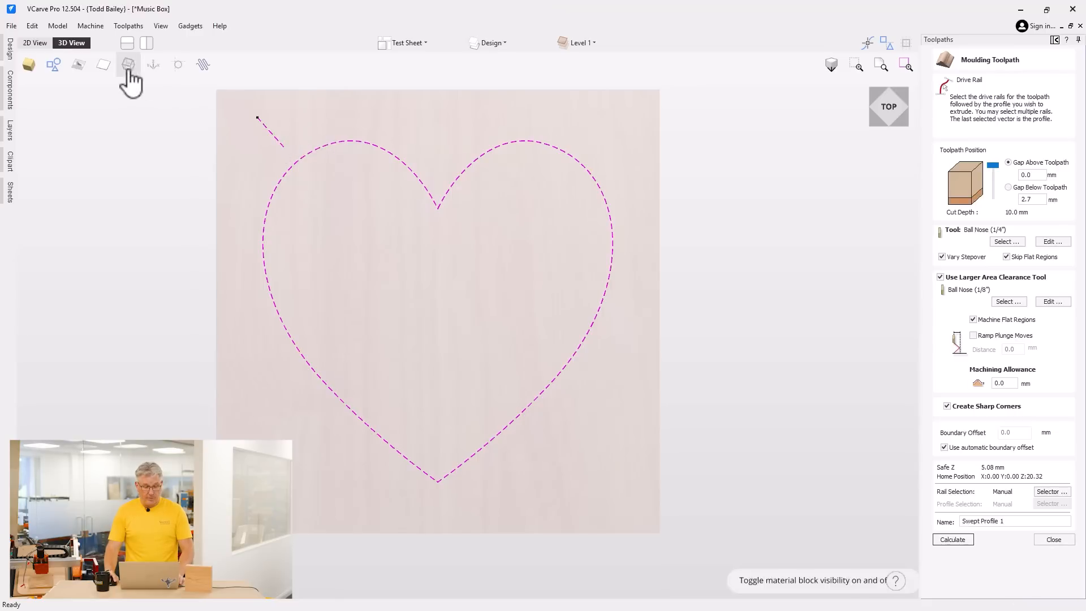
{"action": "left_click", "coordinate": [49, 42]}
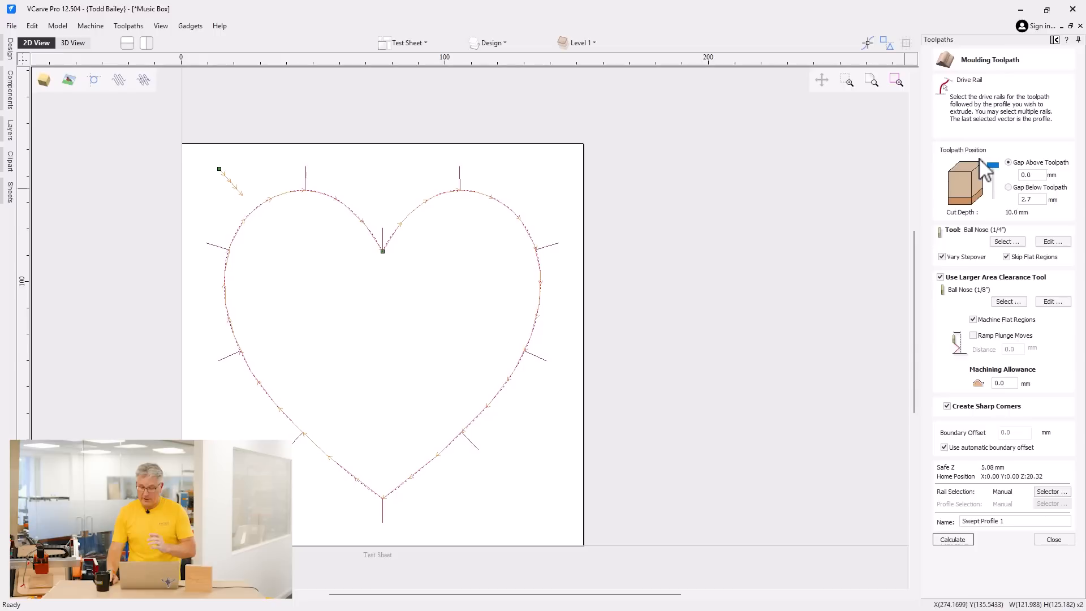
{"action": "left_click_drag", "start_coordinate": [993, 165], "coordinate": [997, 167]}
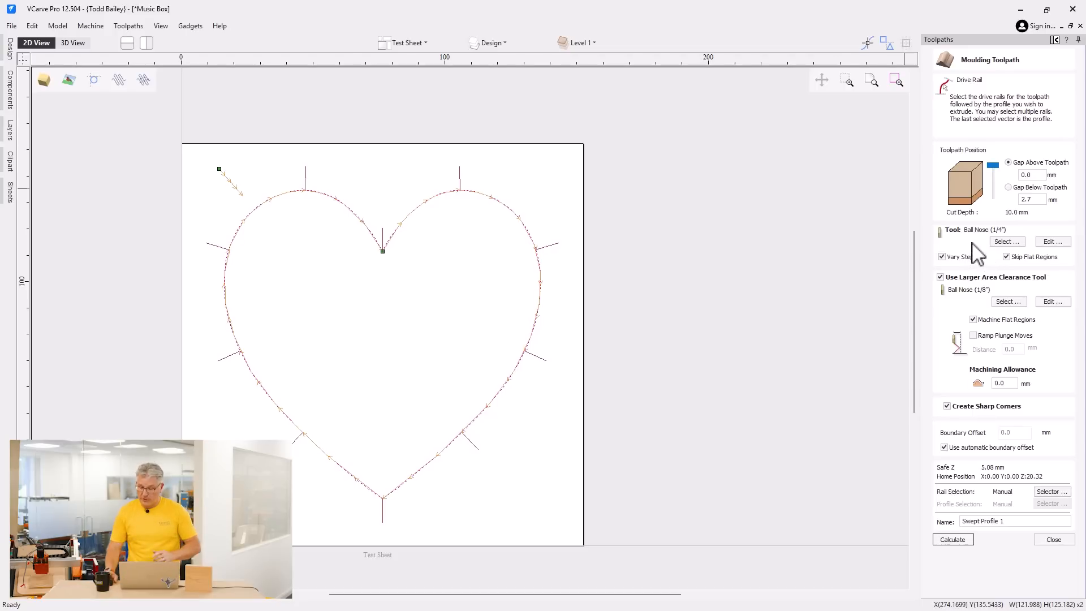
Assign the Ball Nose (1/8") as the finishing tool and turn off Skip Flat Regions.
{"action": "left_click", "coordinate": [1007, 241]}
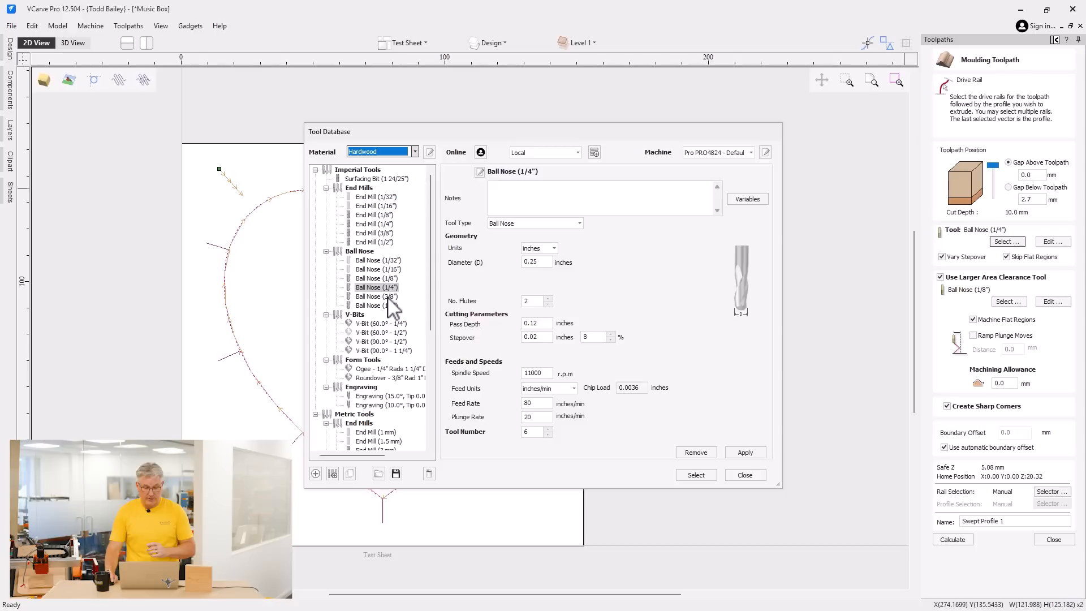
{"action": "left_click", "coordinate": [376, 278]}
{"action": "left_click", "coordinate": [696, 475]}
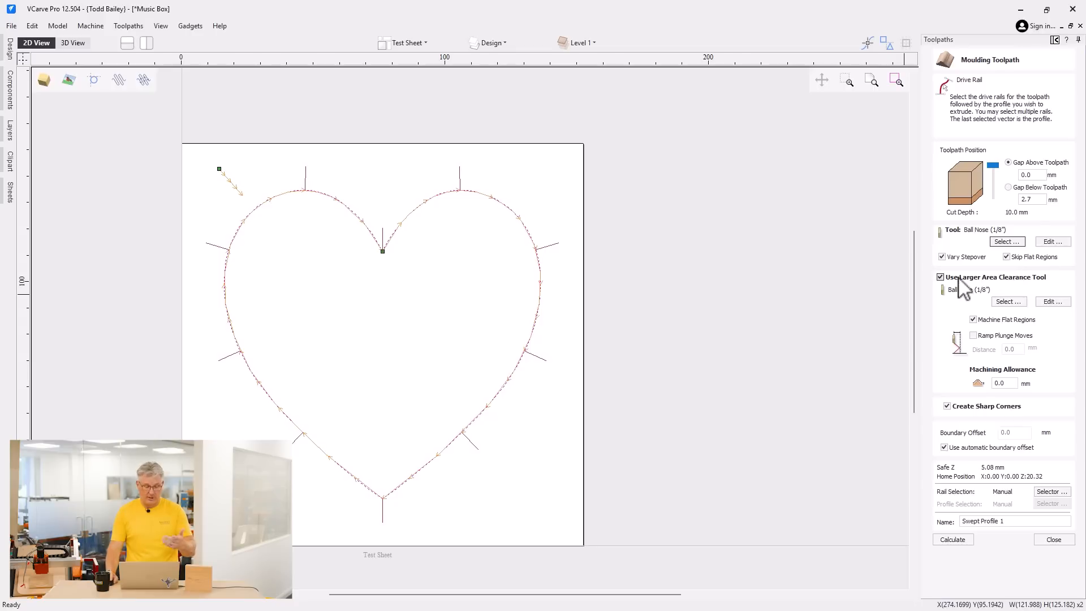
{"action": "left_click", "coordinate": [1007, 257]}
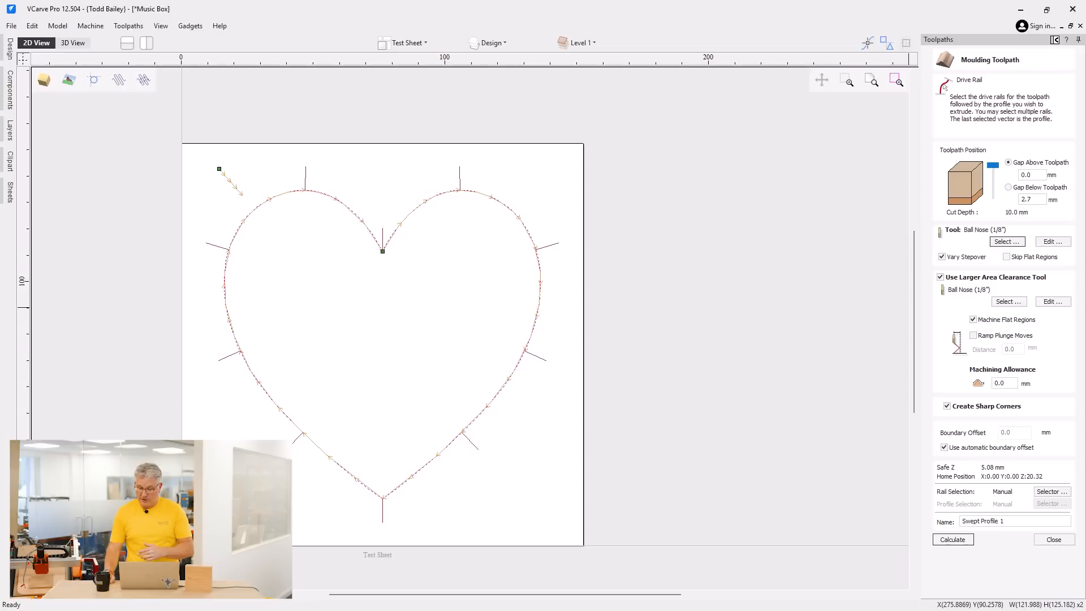
Assign the imperial End Mill (1/4") as the larger area clearance tool.
{"action": "left_click", "coordinate": [1012, 304]}
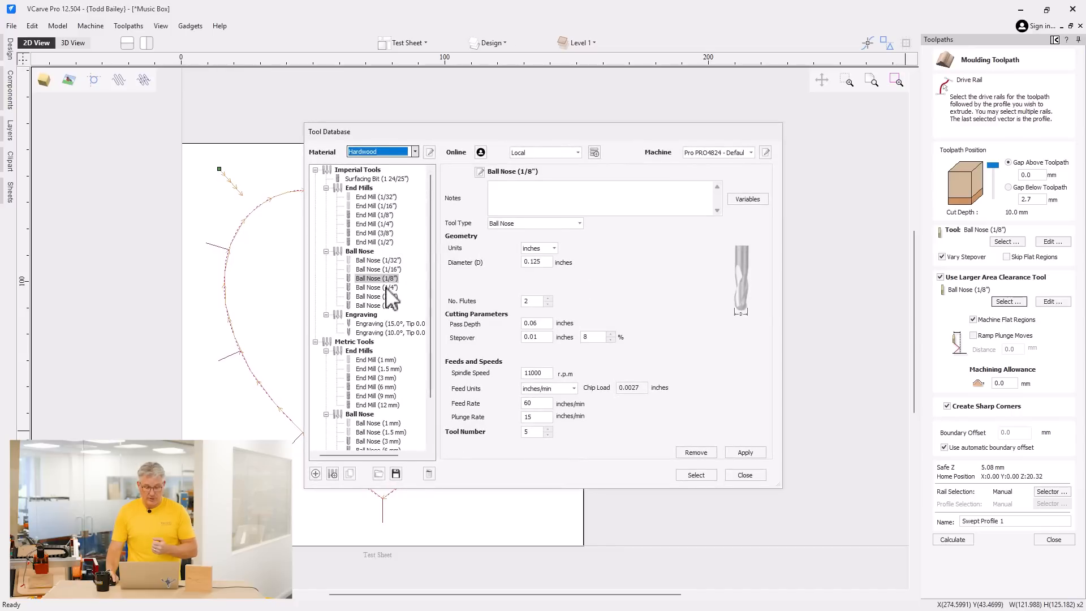
{"action": "left_click", "coordinate": [375, 224]}
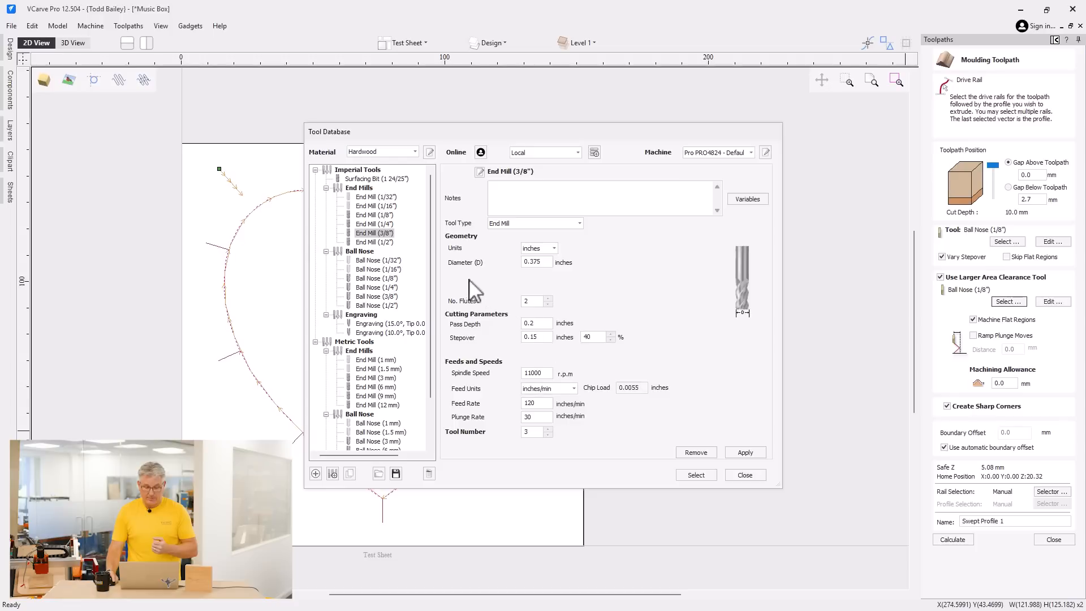
{"action": "left_click", "coordinate": [692, 476]}
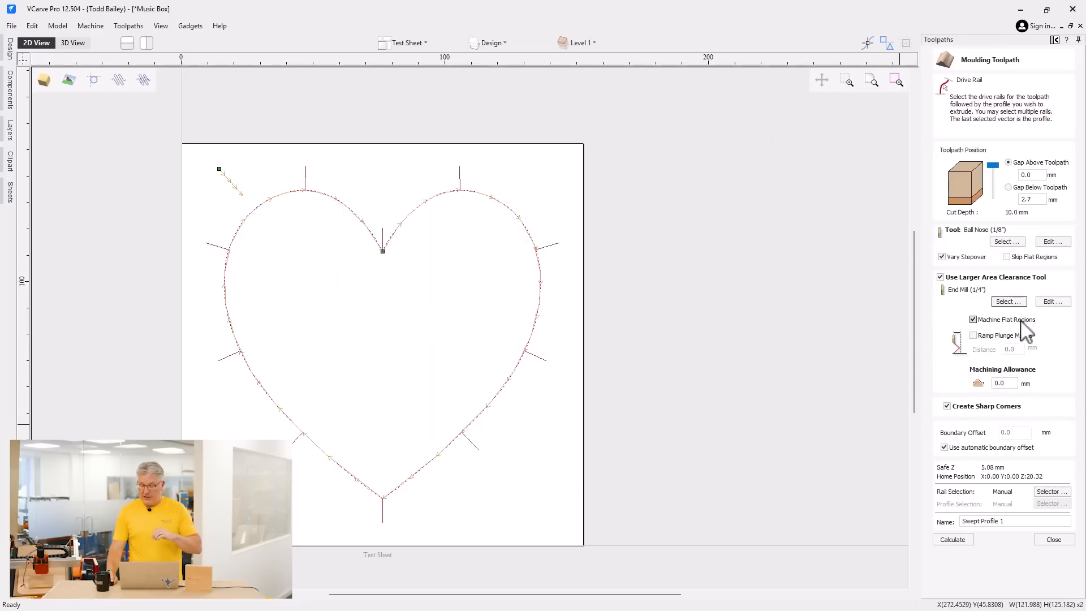
Disable Machine Flat Regions and Create Sharp Corners, set the machining allowance to 0.4 mm, and calculate the moulding toolpath.
{"action": "left_click", "coordinate": [973, 320]}
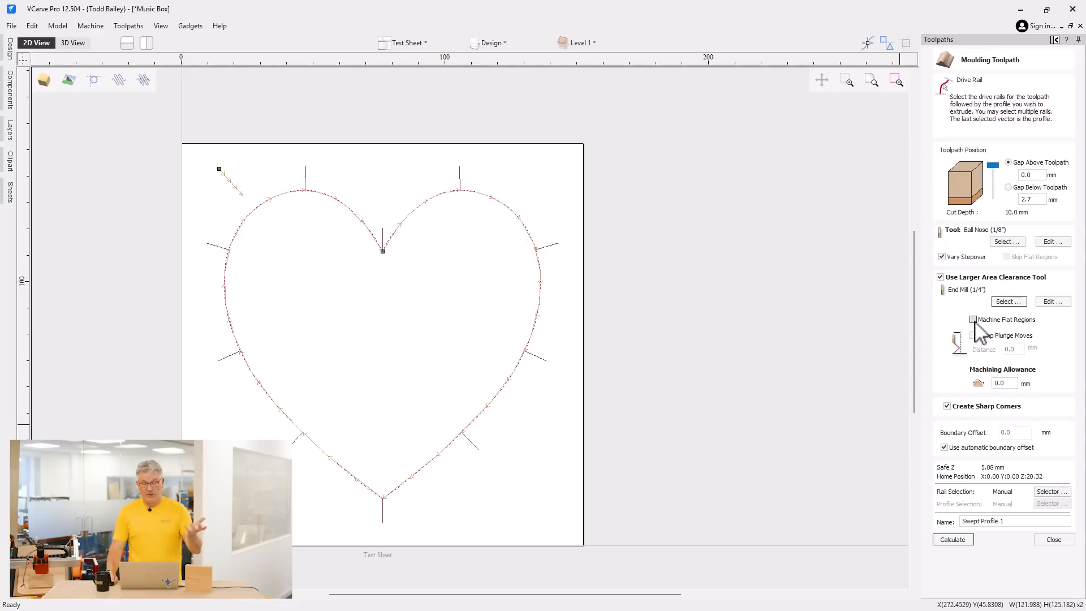
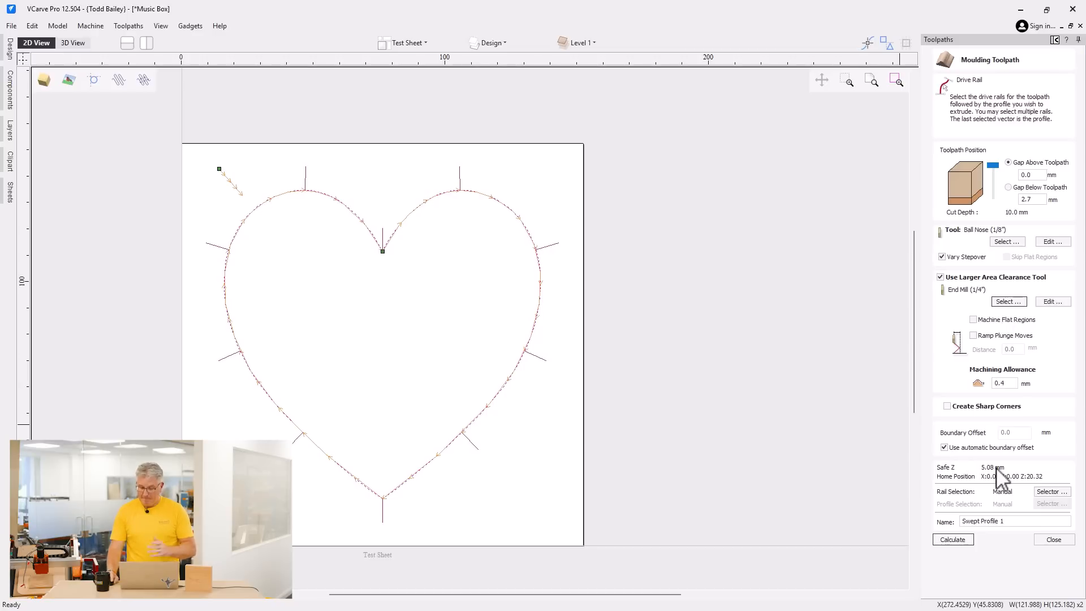
{"action": "left_click", "coordinate": [952, 539]}
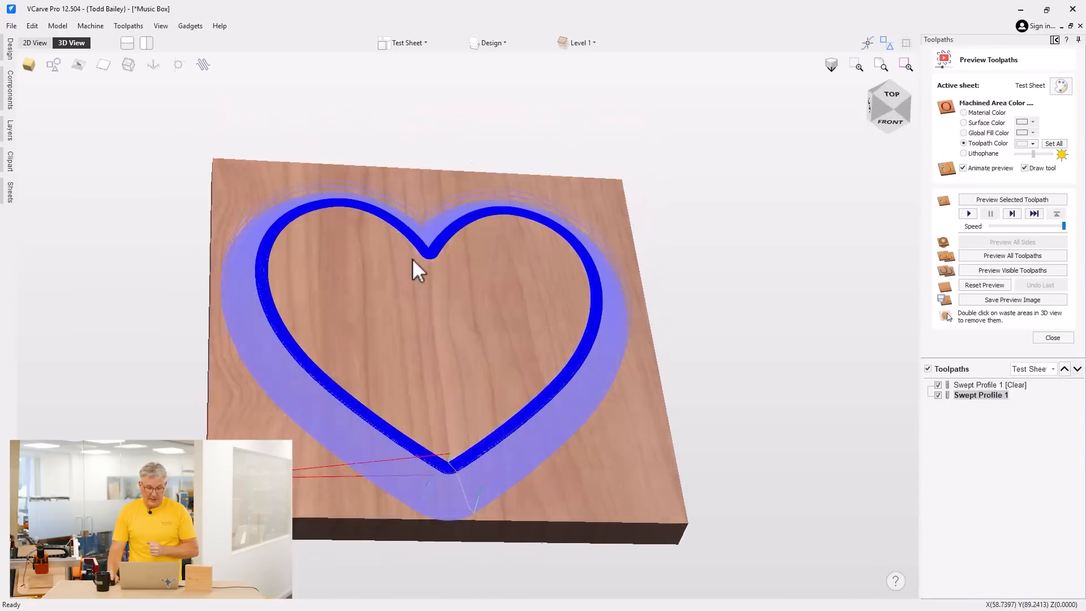
Examine the calculated toolpath lines around the heart in 3D from several angles and up close.
{"action": "left_click_drag", "start_coordinate": [412, 259], "coordinate": [464, 315]}
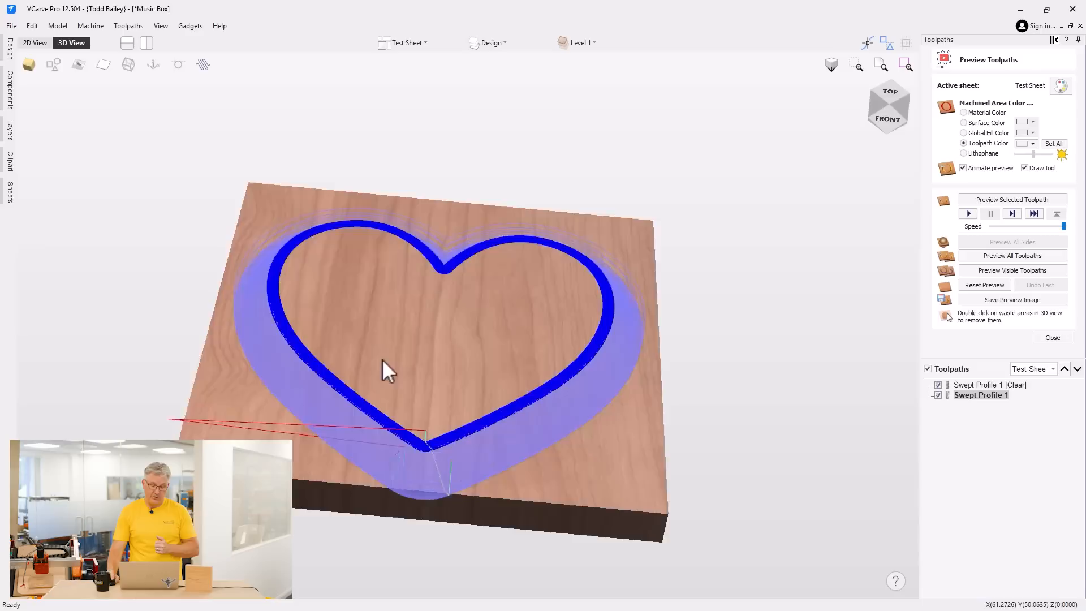
{"action": "left_click_drag", "start_coordinate": [382, 360], "coordinate": [313, 249]}
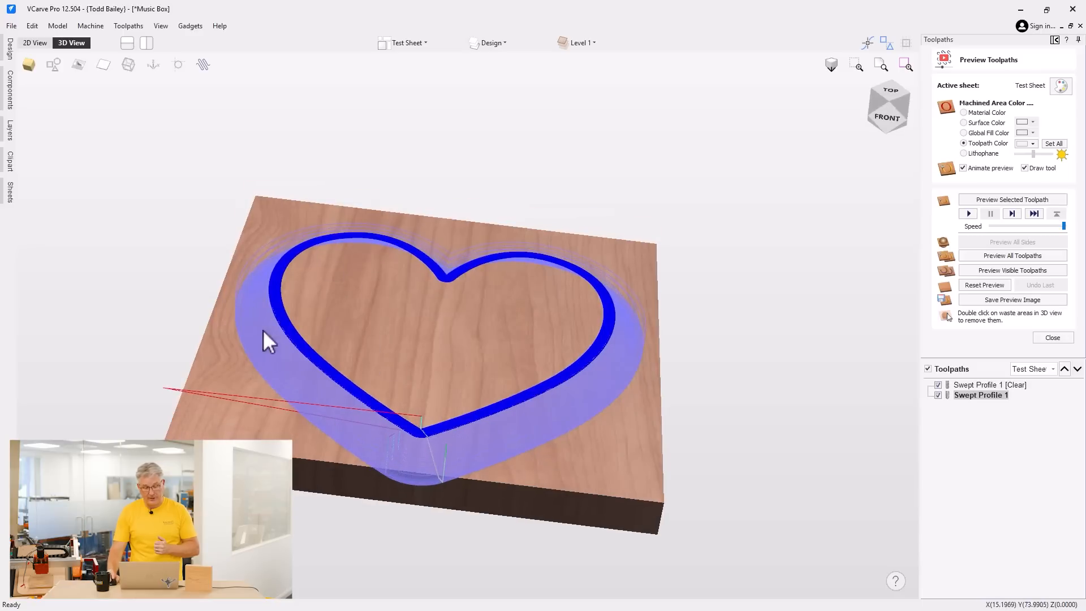
{"action": "left_click_drag", "start_coordinate": [469, 385], "coordinate": [508, 426]}
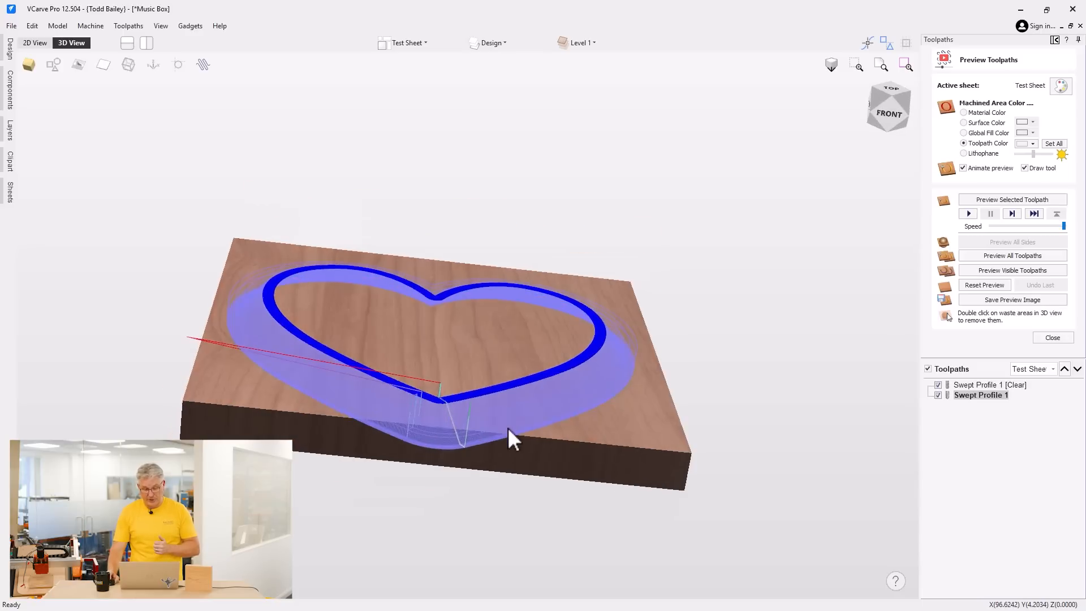
{"action": "scroll", "coordinate": [507, 426], "scroll_direction": "up", "scroll_amount": 5}
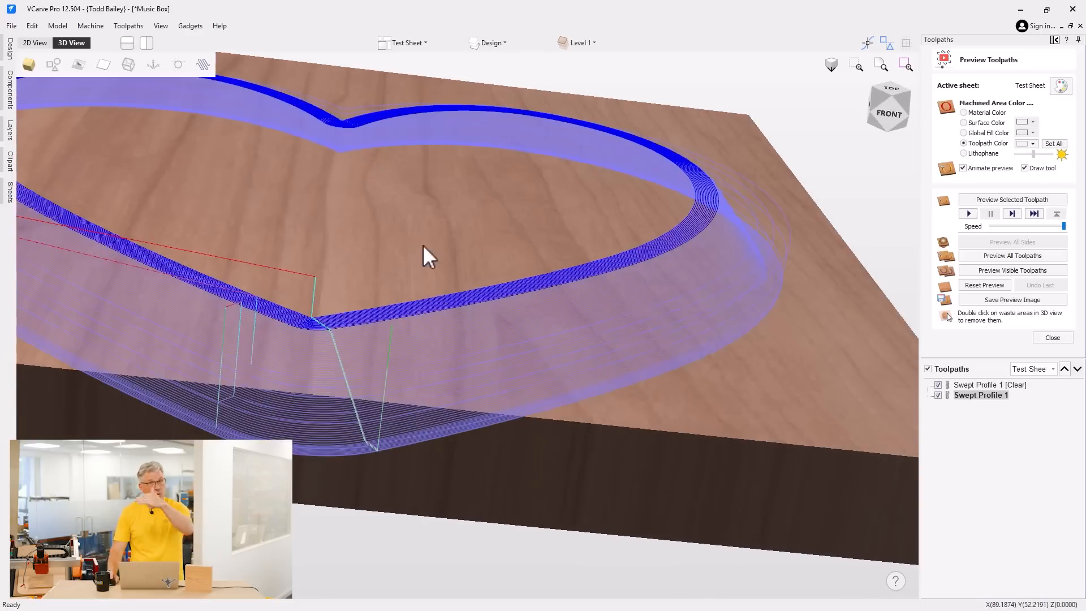
{"action": "left_click_drag", "start_coordinate": [421, 262], "coordinate": [457, 236]}
{"action": "scroll", "coordinate": [441, 254], "scroll_direction": "down", "scroll_amount": 10}
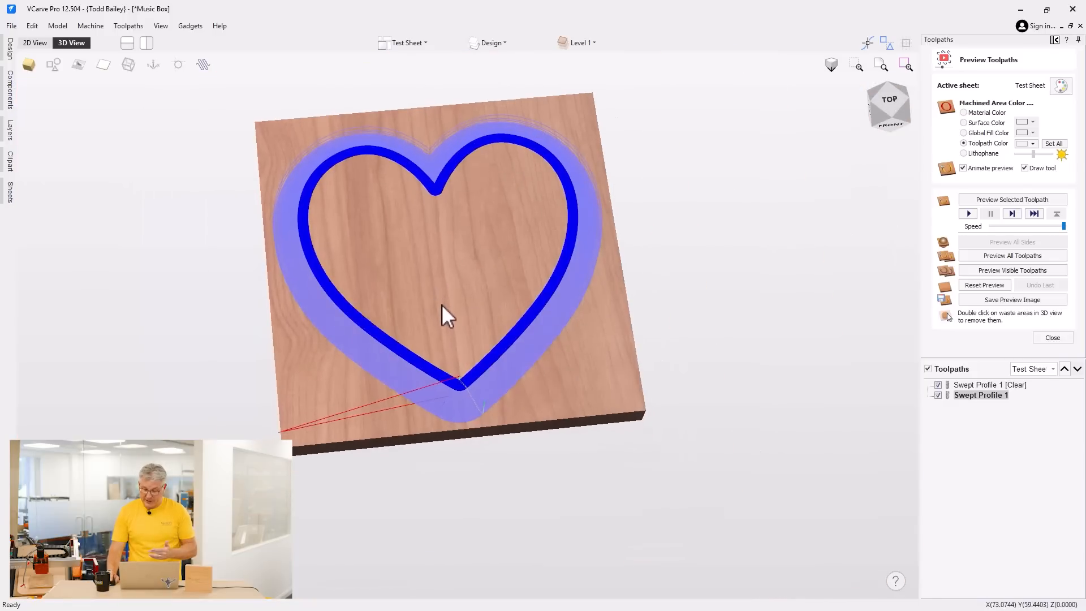
{"action": "middle_click_drag", "start_coordinate": [442, 306], "coordinate": [436, 329]}
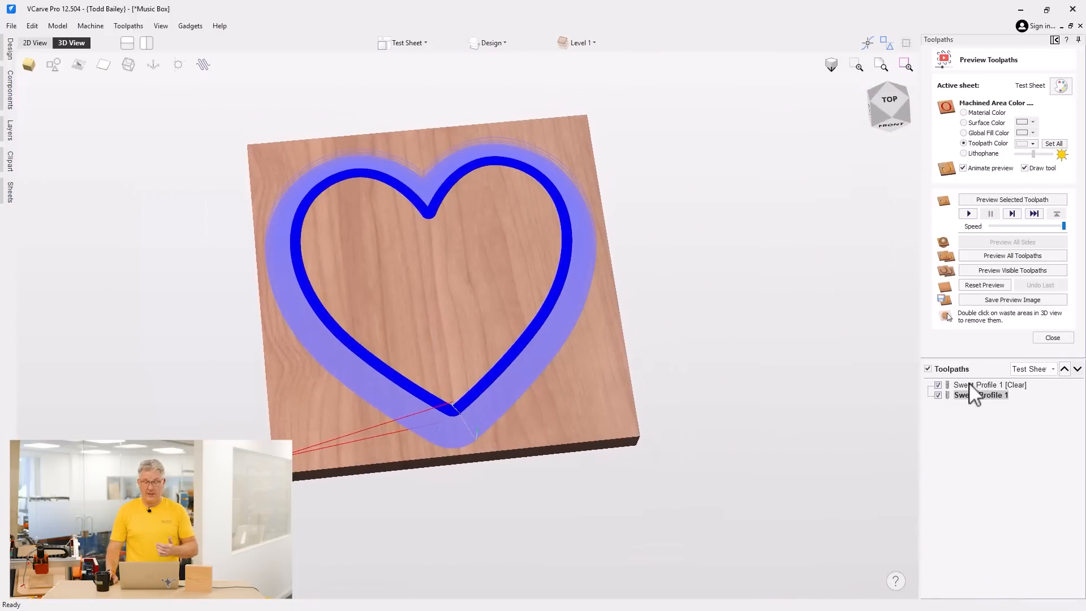
Hide the finishing toolpath and preview only the Swept Profile 1 [Clear] clearance cut on the block.
{"action": "mouse_move", "coordinate": [972, 390]}
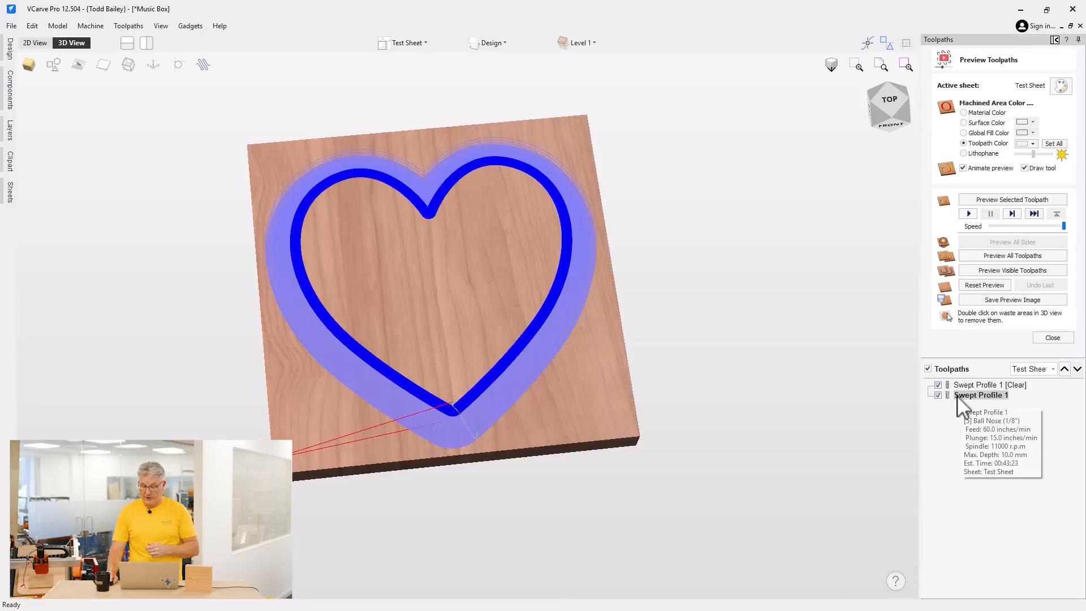
{"action": "left_click", "coordinate": [939, 395]}
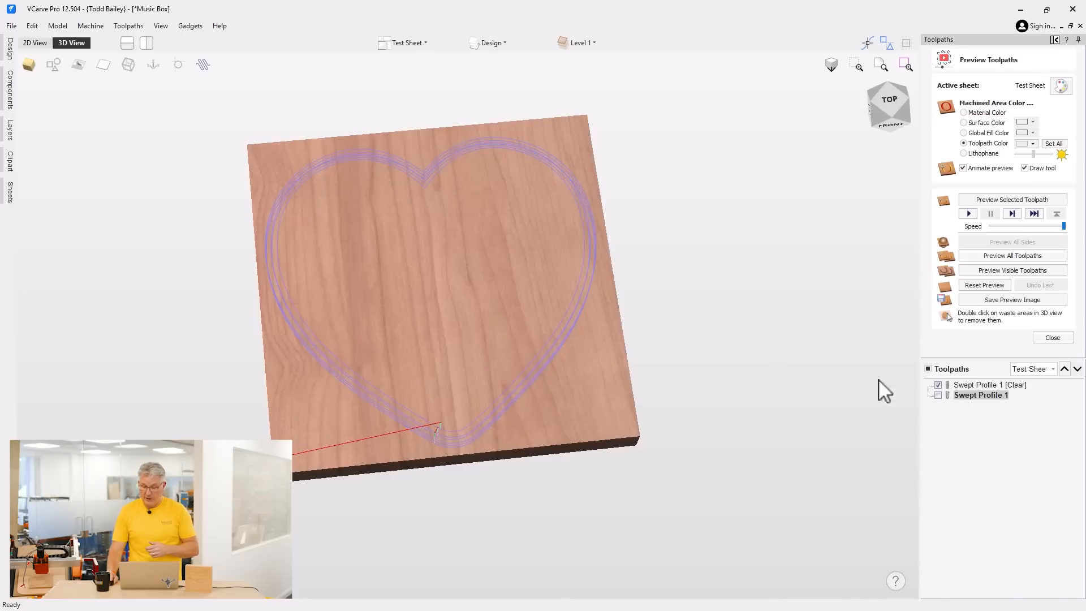
{"action": "left_click_drag", "start_coordinate": [438, 286], "coordinate": [391, 244]}
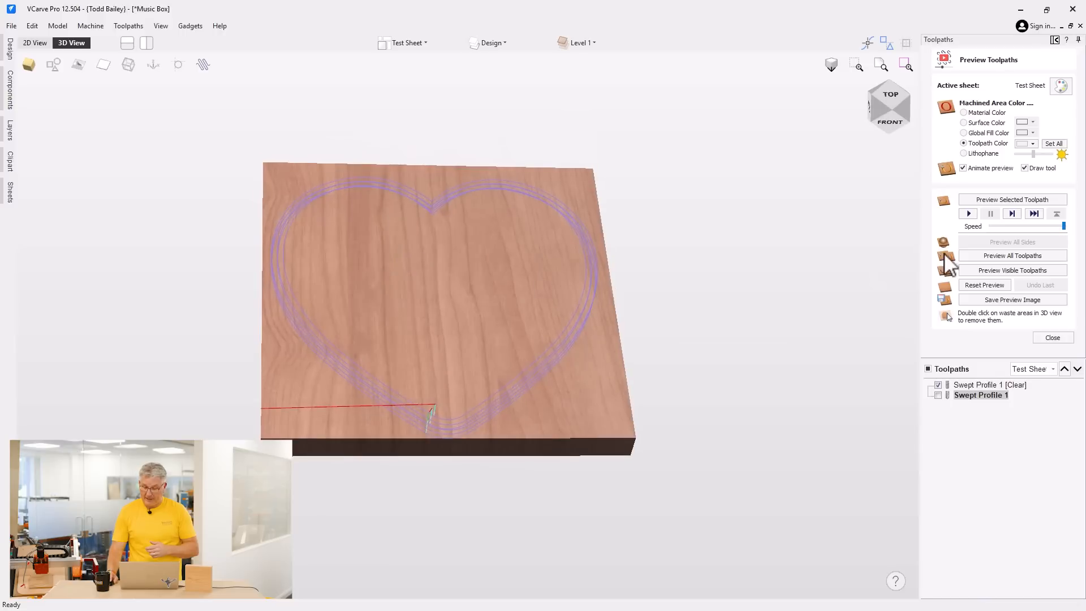
{"action": "left_click", "coordinate": [989, 276]}
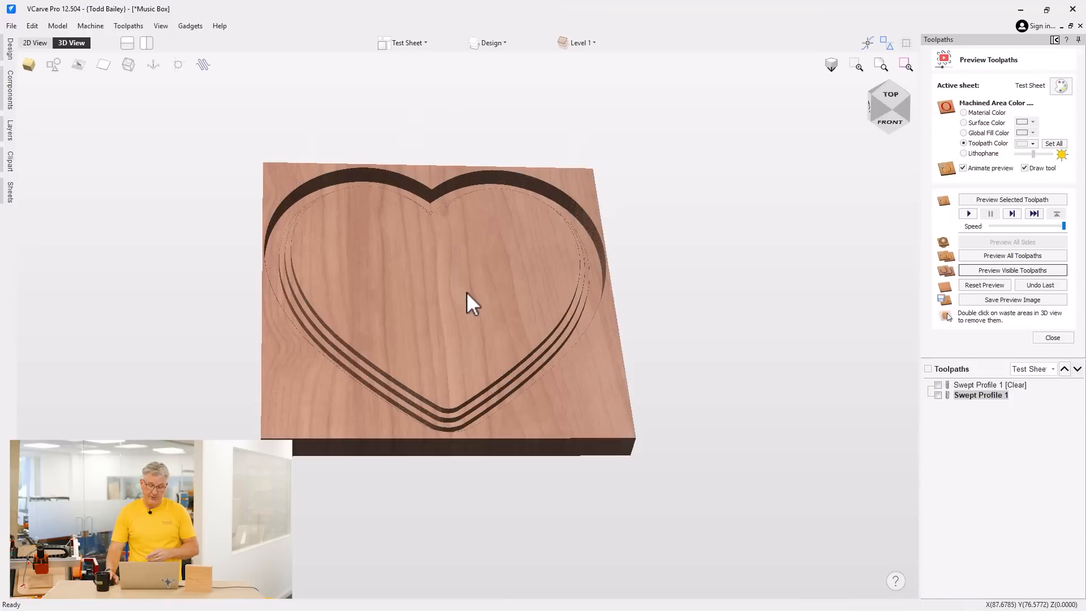
{"action": "mouse_move", "coordinate": [466, 292]}
{"action": "left_mouse_down"}
{"action": "mouse_move", "coordinate": [449, 317]}
{"action": "mouse_move", "coordinate": [471, 308]}
{"action": "left_mouse_up"}
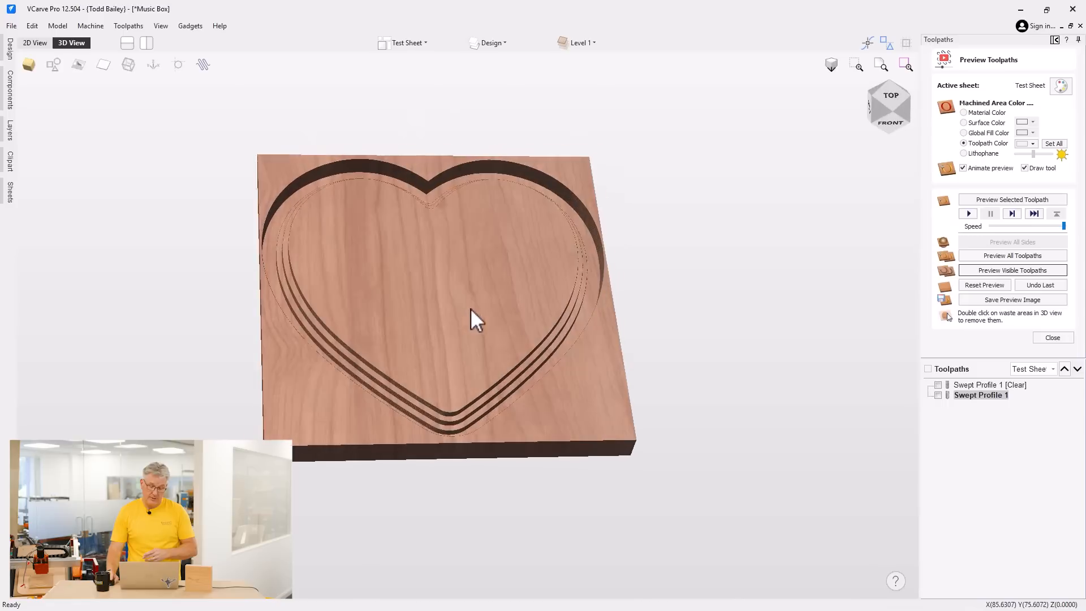
Show the Swept Profile 1 finishing toolpath and preview its cut over the cleared block.
{"action": "left_click", "coordinate": [938, 396]}
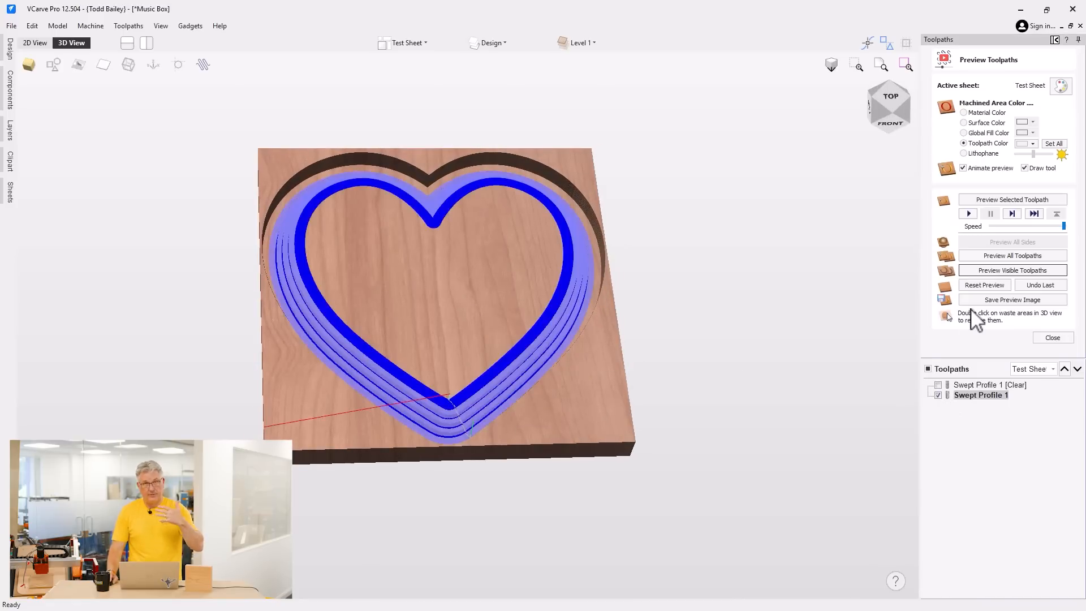
{"action": "left_click", "coordinate": [989, 272]}
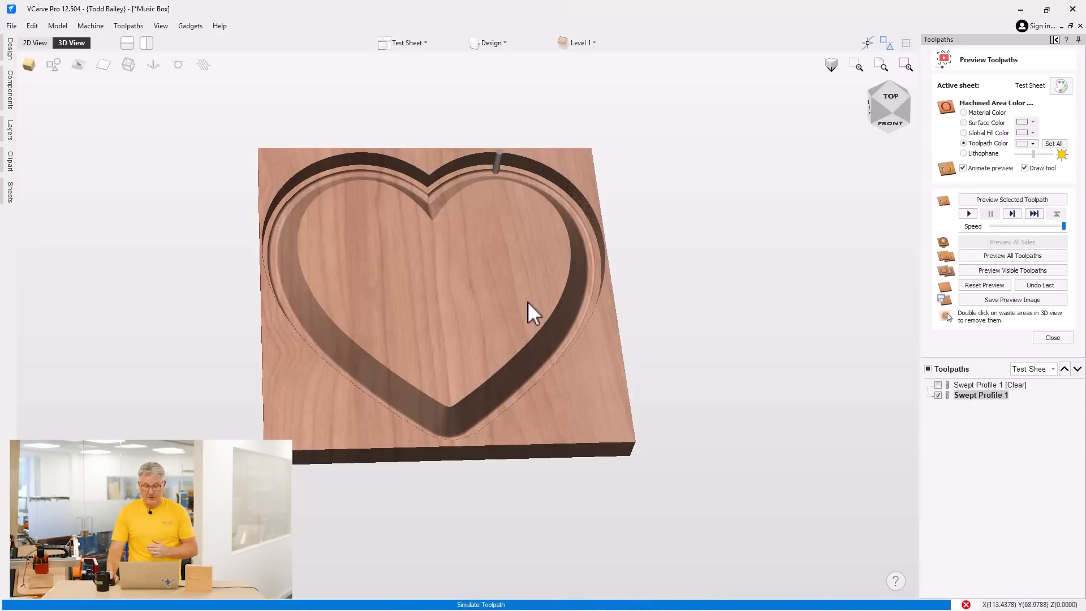
{"action": "left_click_drag", "start_coordinate": [530, 301], "coordinate": [511, 361]}
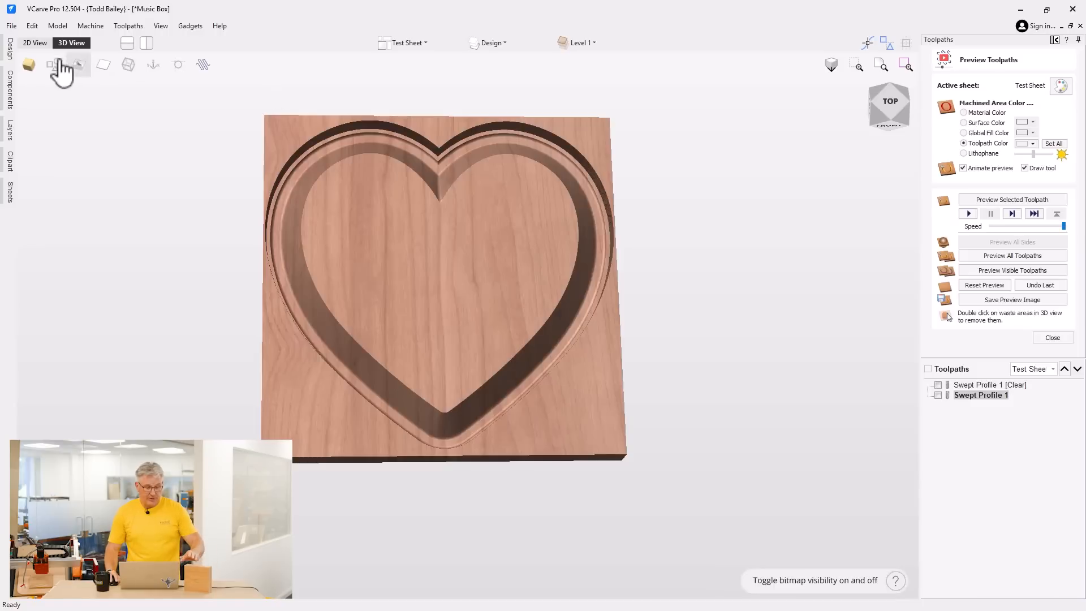
Reopen the Swept Profile 1 toolpath for editing in 2D and reverse the direction of the heart drive rail.
{"action": "left_click", "coordinate": [37, 44]}
{"action": "scroll", "coordinate": [353, 247], "scroll_direction": "up", "scroll_amount": 2}
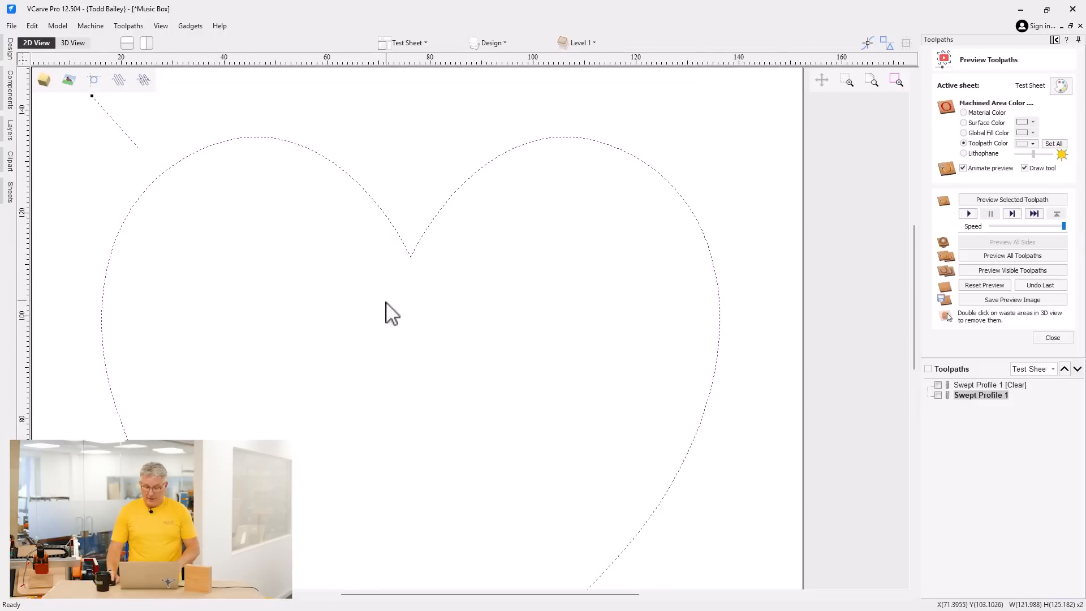
{"action": "double_click", "coordinate": [983, 401]}
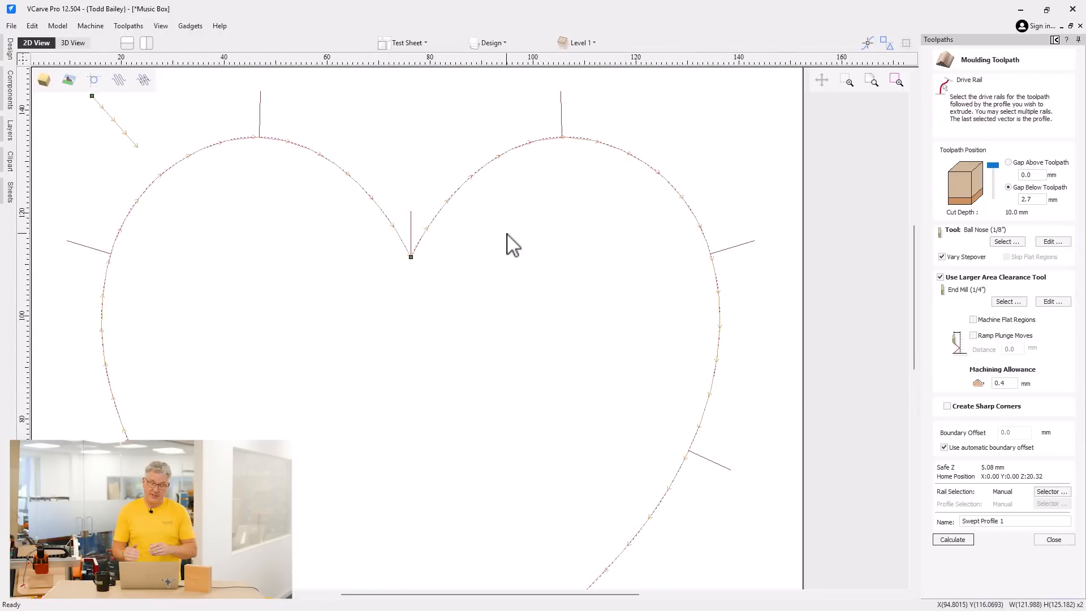
{"action": "right_click", "coordinate": [545, 142]}
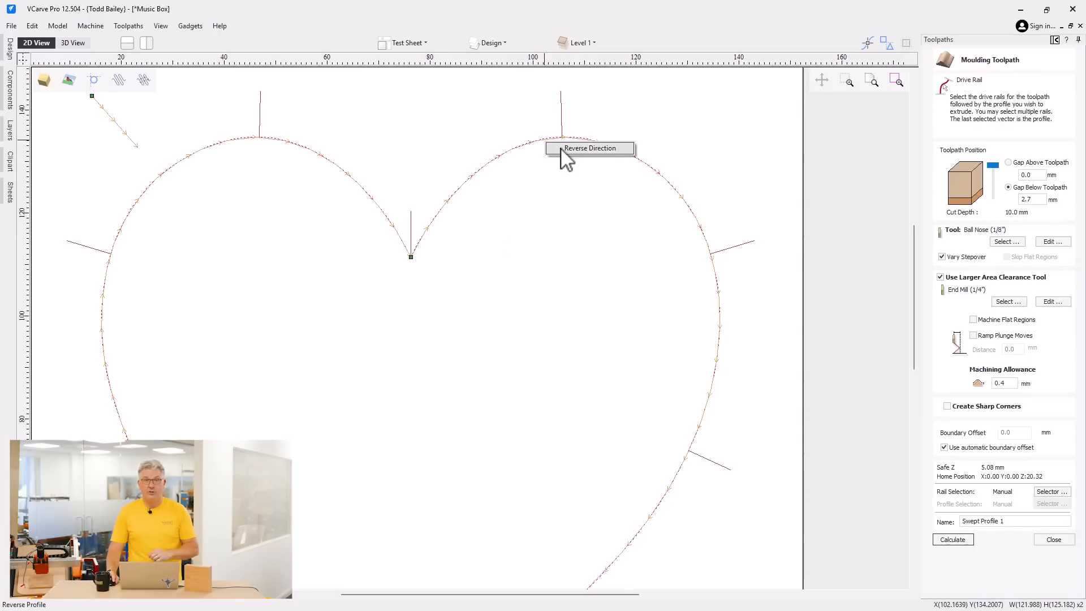
{"action": "left_click", "coordinate": [588, 148]}
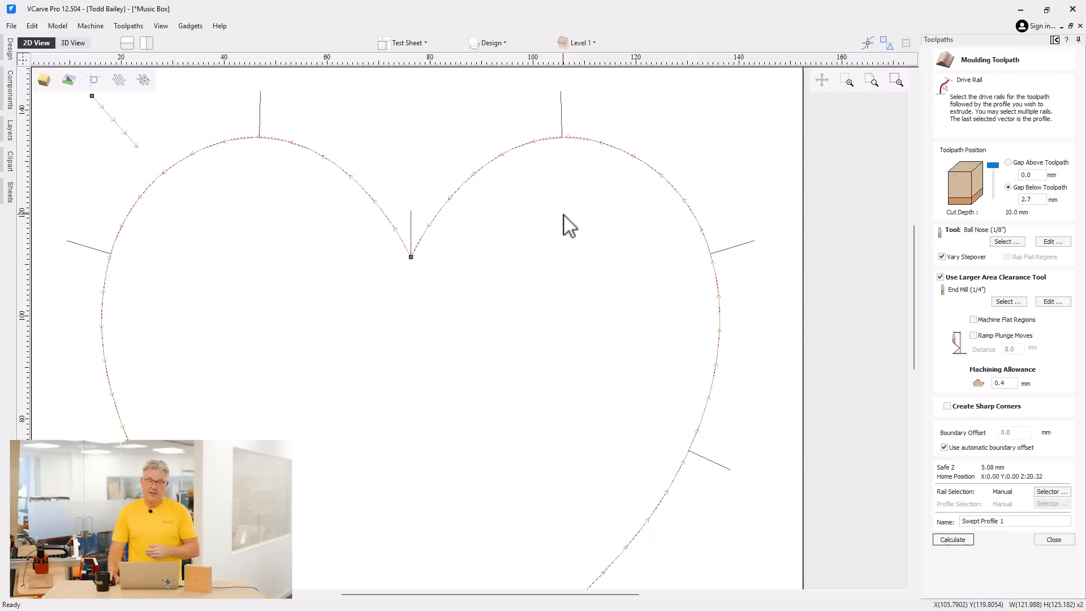
Close the moulding toolpath form without recalculating and select the heart vector on the sheet.
{"action": "scroll", "coordinate": [568, 226], "scroll_direction": "down", "scroll_amount": 3}
{"action": "middle_click_drag", "start_coordinate": [542, 348], "coordinate": [548, 313]}
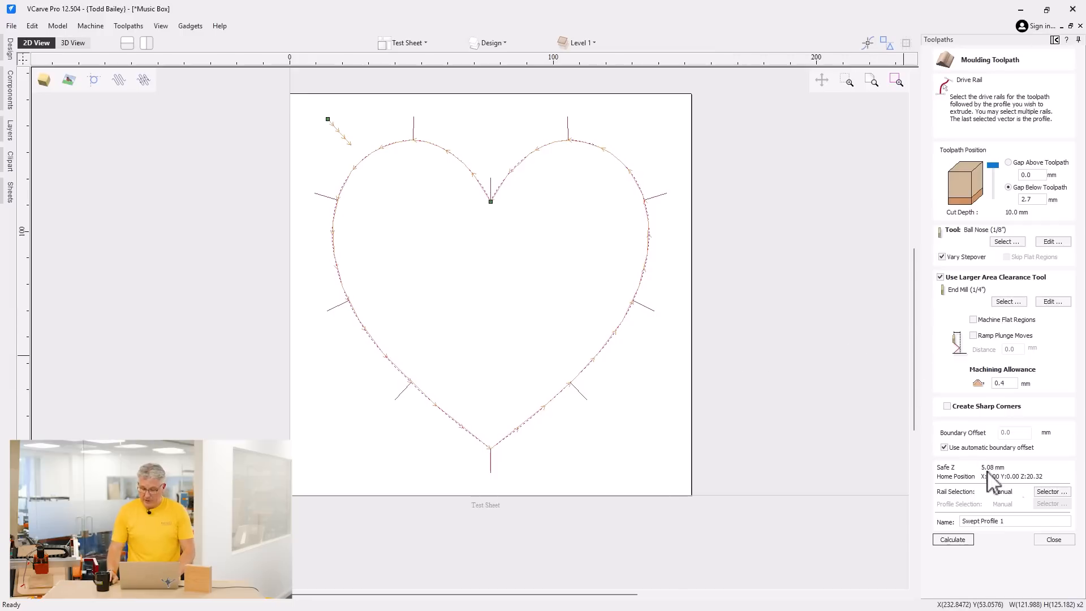
{"action": "left_click", "coordinate": [1066, 540]}
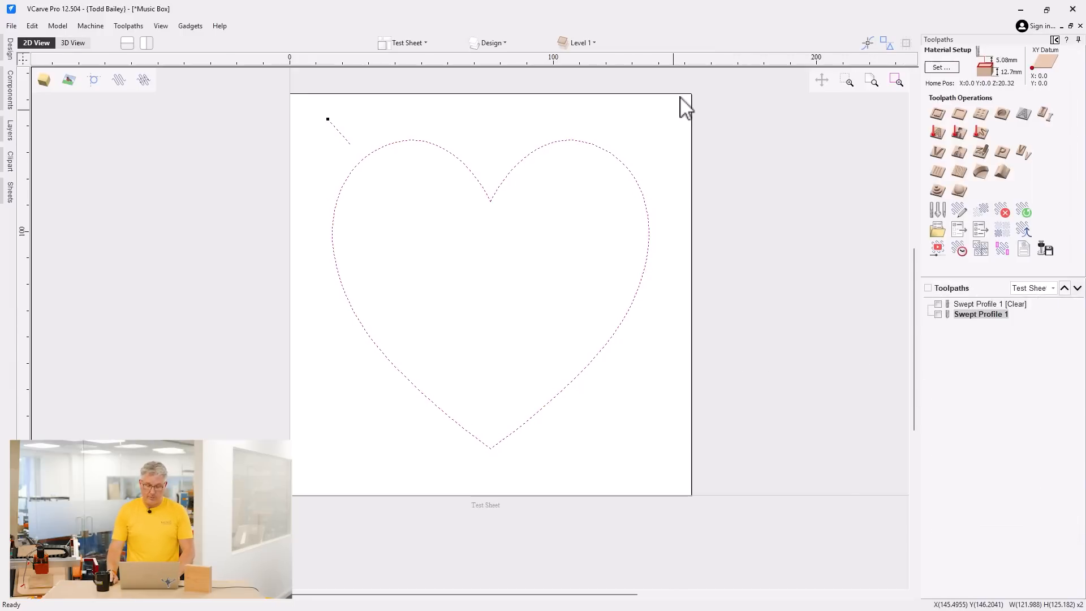
{"action": "left_click", "coordinate": [502, 209]}
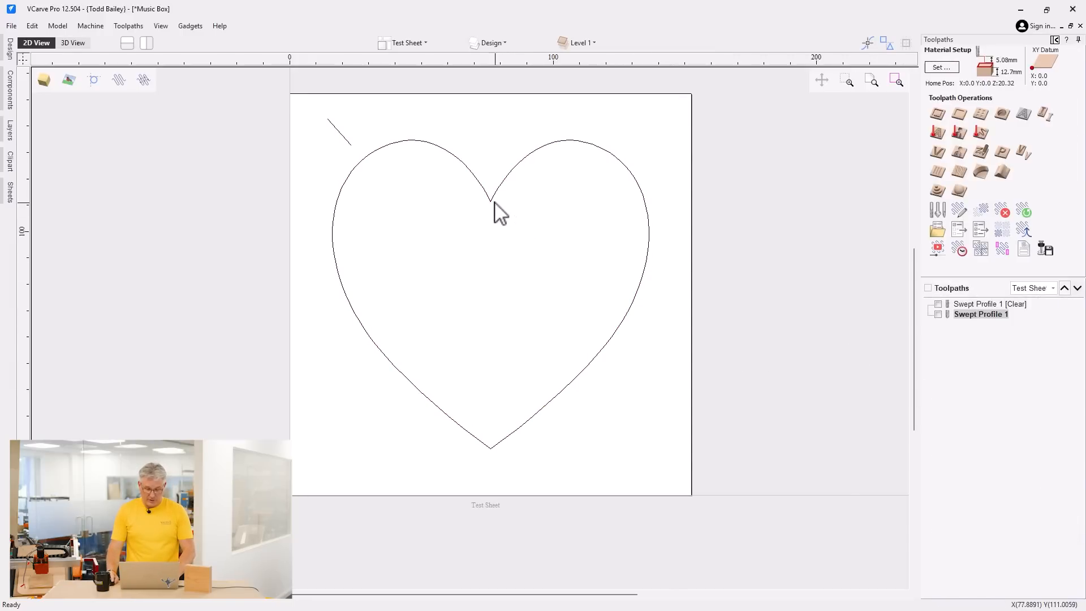
{"action": "left_click", "coordinate": [491, 199]}
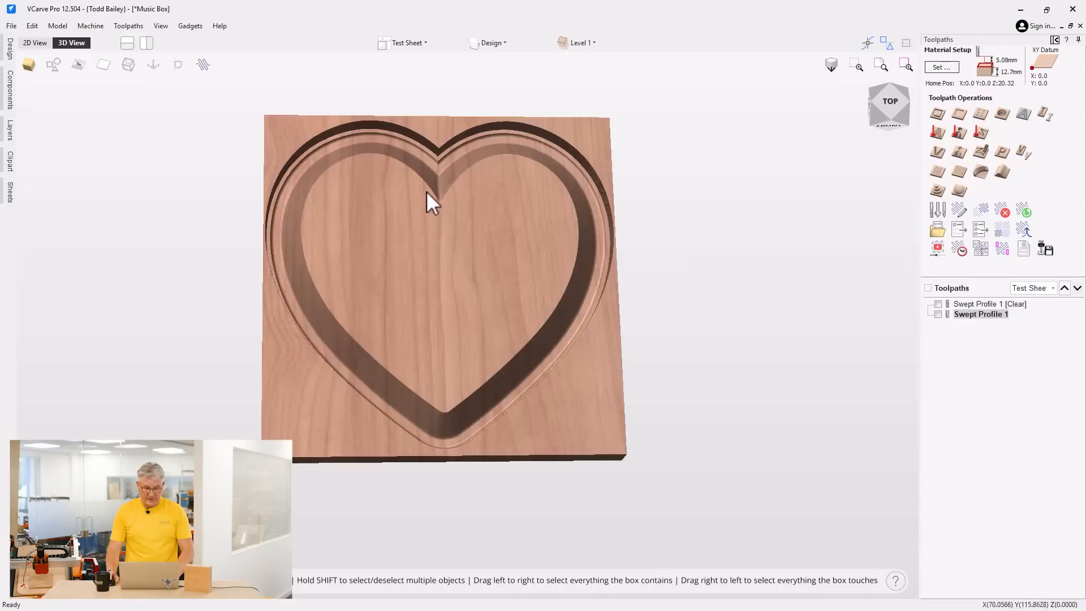
Reset the toolpath preview to an uncut block, seen from directly above with the vectors shown on it.
{"action": "scroll", "coordinate": [427, 191], "scroll_direction": "up", "scroll_amount": 3}
{"action": "left_click", "coordinate": [61, 67]}
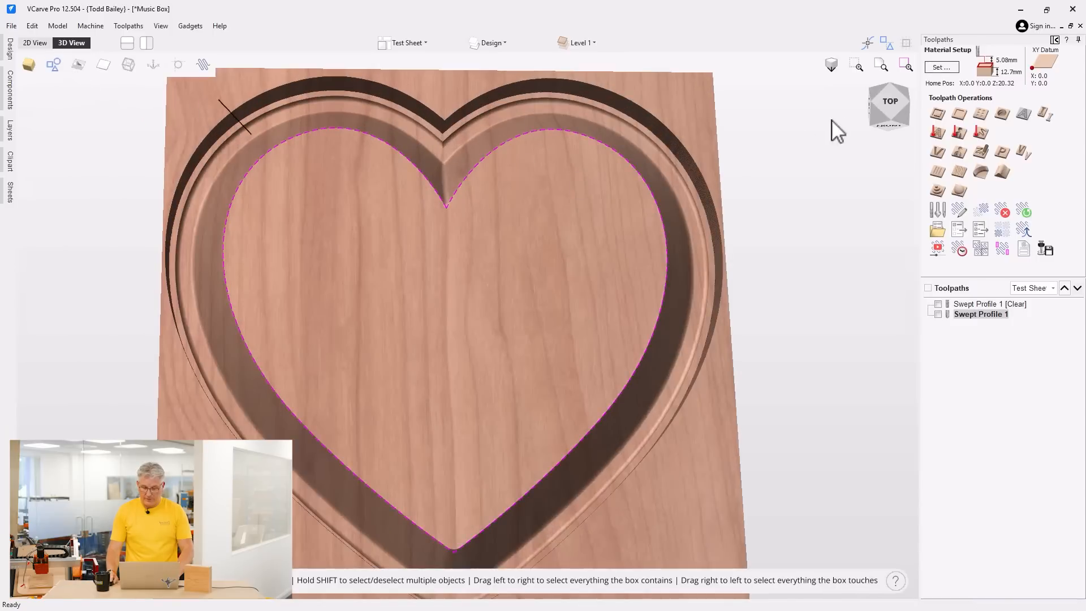
{"action": "left_click", "coordinate": [894, 107]}
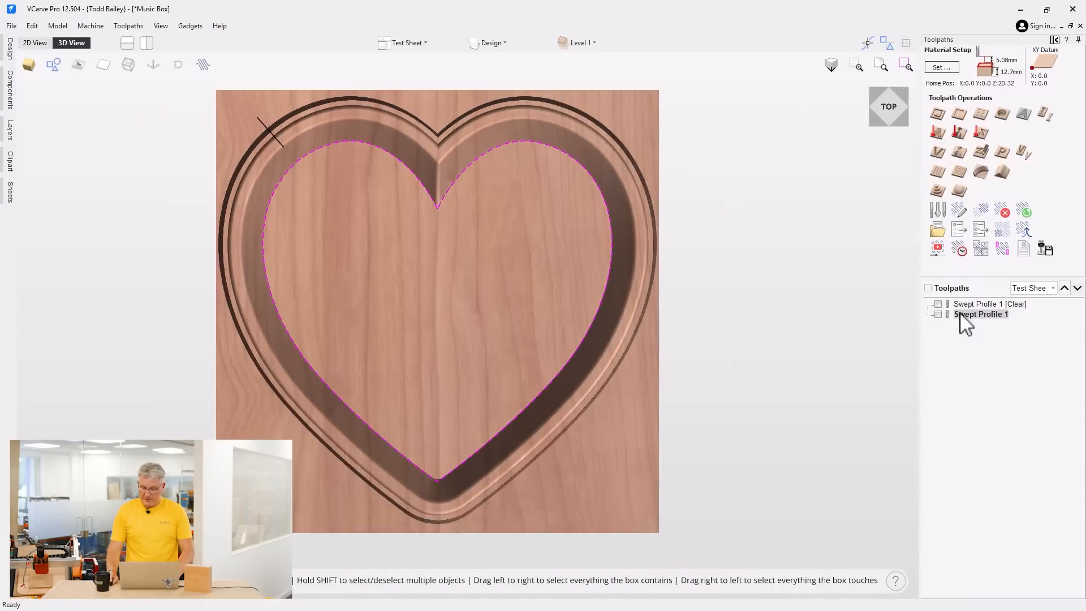
{"action": "left_click", "coordinate": [936, 249]}
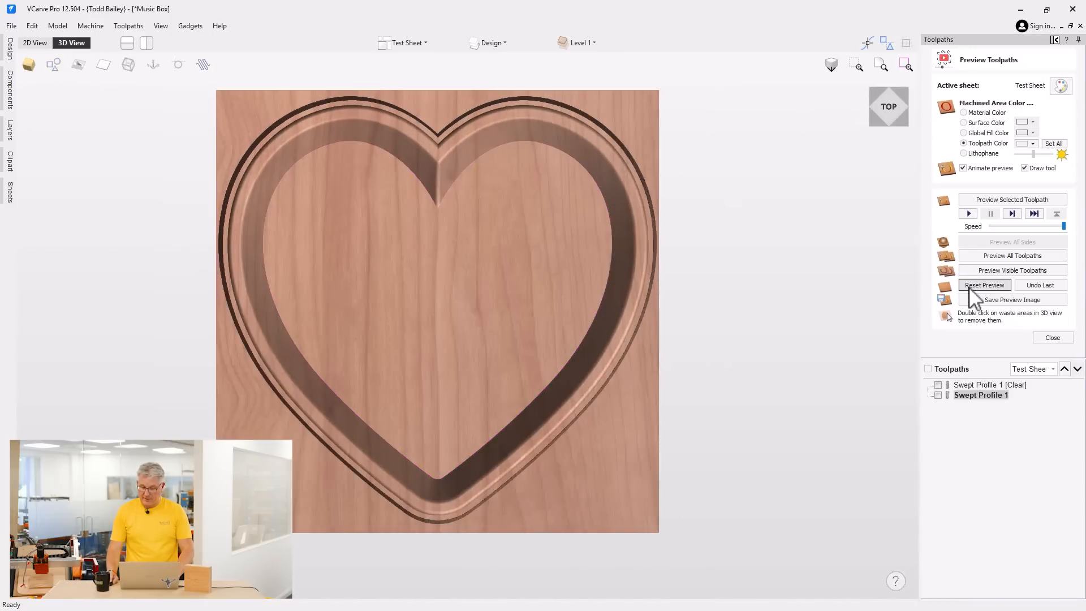
{"action": "left_click", "coordinate": [970, 286]}
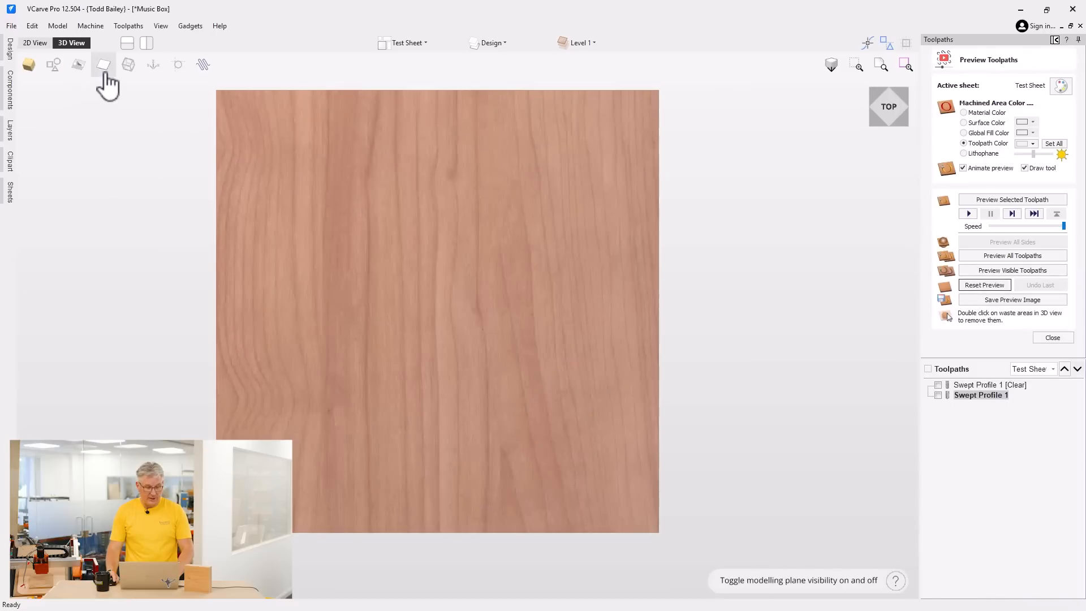
{"action": "scroll", "coordinate": [368, 178], "scroll_direction": "up", "scroll_amount": 2}
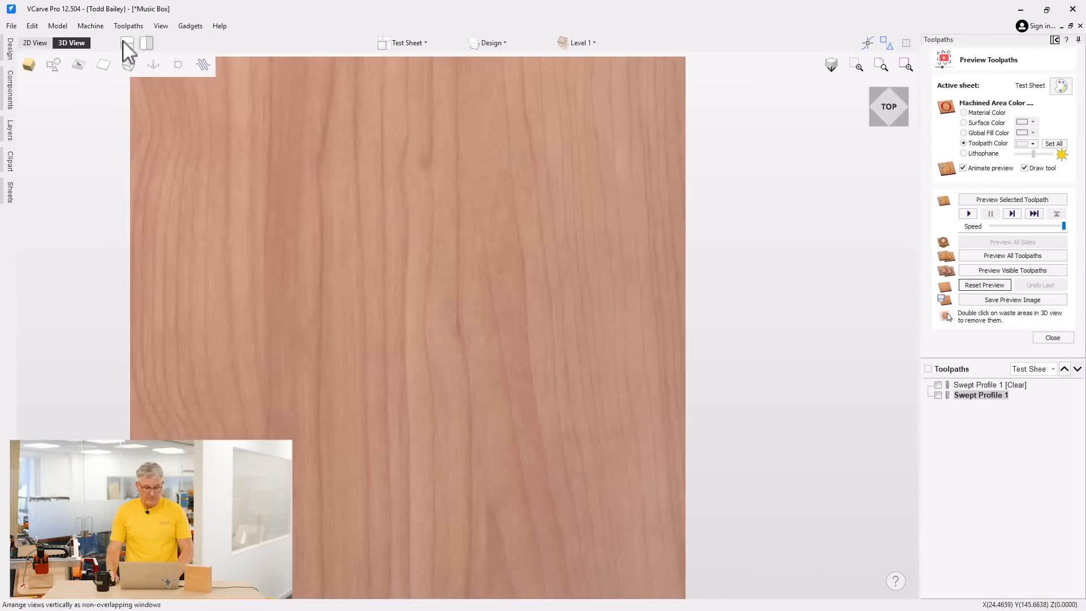
{"action": "left_click", "coordinate": [57, 63]}
{"action": "scroll", "coordinate": [315, 212], "scroll_direction": "down", "scroll_amount": 2}
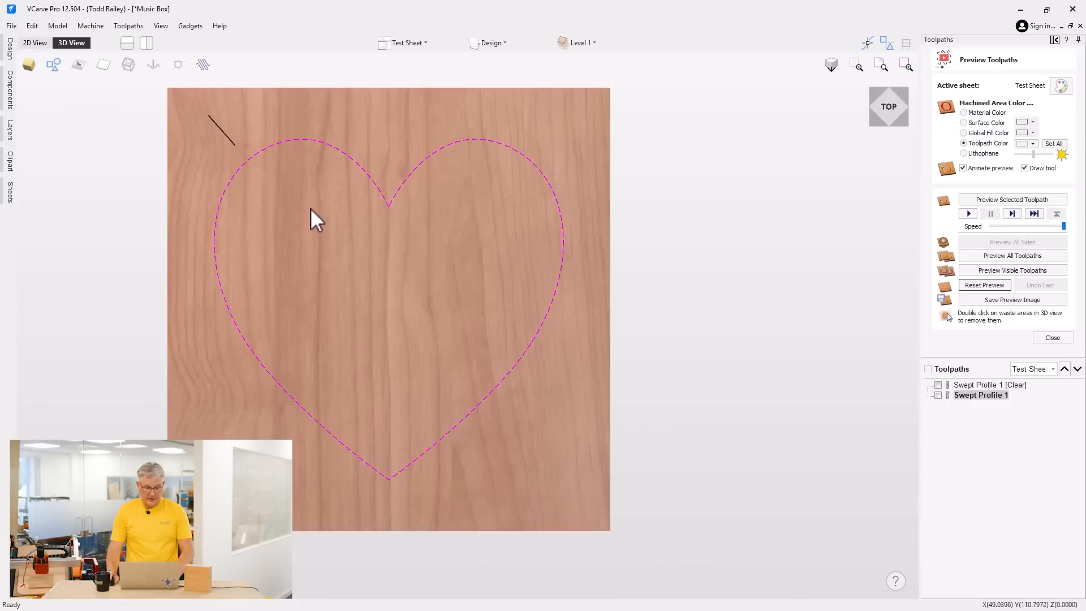
Cut the heart outline apart in node editing at its upper notch and its lower tip.
{"action": "key", "text": "n"}
{"action": "scroll", "coordinate": [390, 209], "scroll_direction": "up", "scroll_amount": 3}
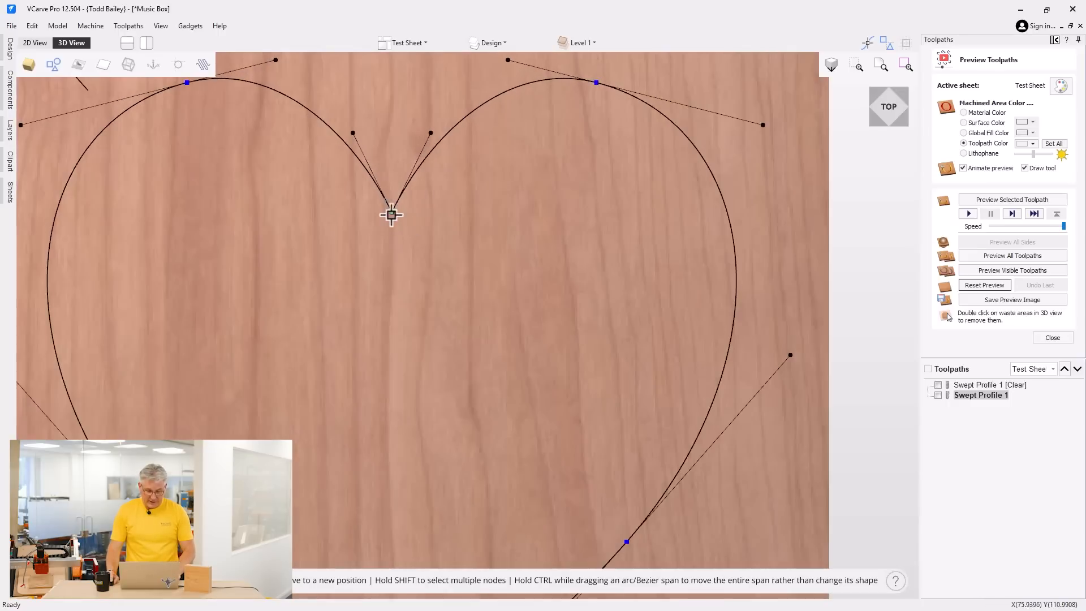
{"action": "scroll", "coordinate": [395, 211], "scroll_direction": "up", "scroll_amount": 4}
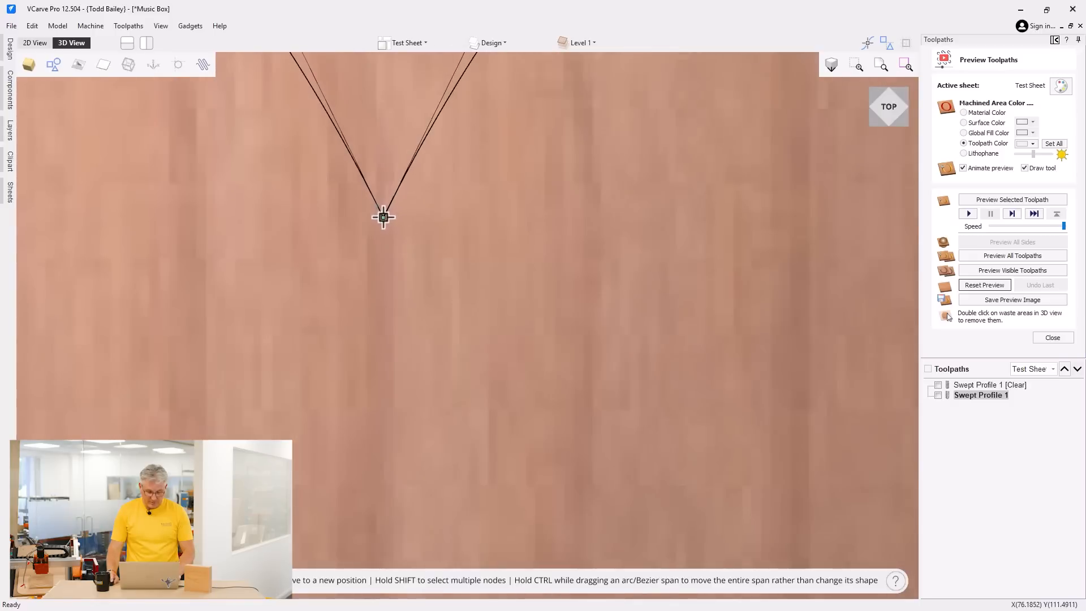
{"action": "left_click", "coordinate": [383, 218]}
{"action": "scroll", "coordinate": [391, 238], "scroll_direction": "down", "scroll_amount": 8}
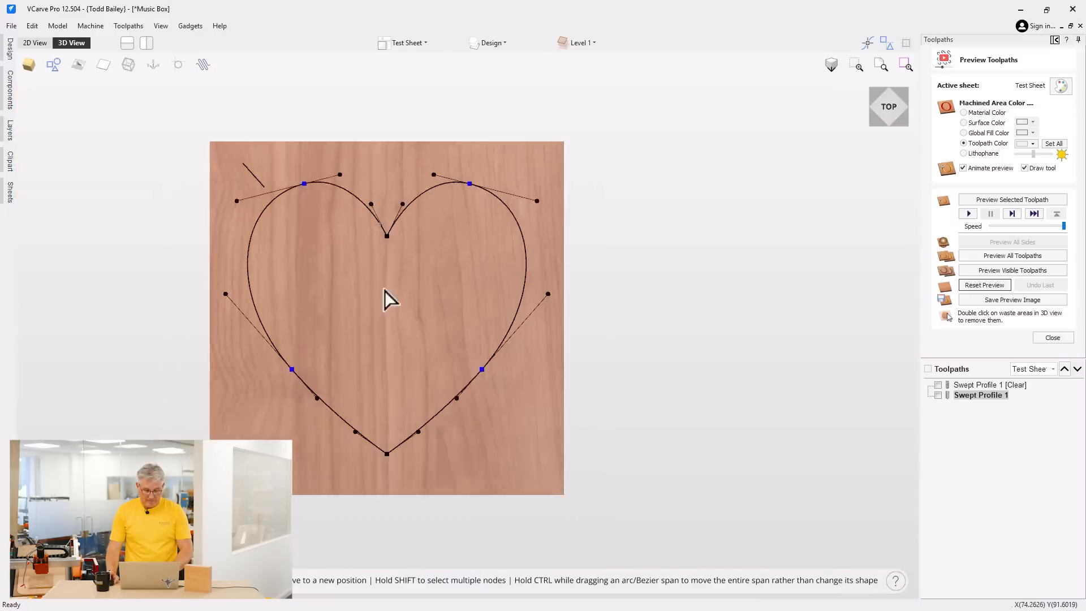
{"action": "scroll", "coordinate": [387, 340], "scroll_direction": "up", "scroll_amount": 5}
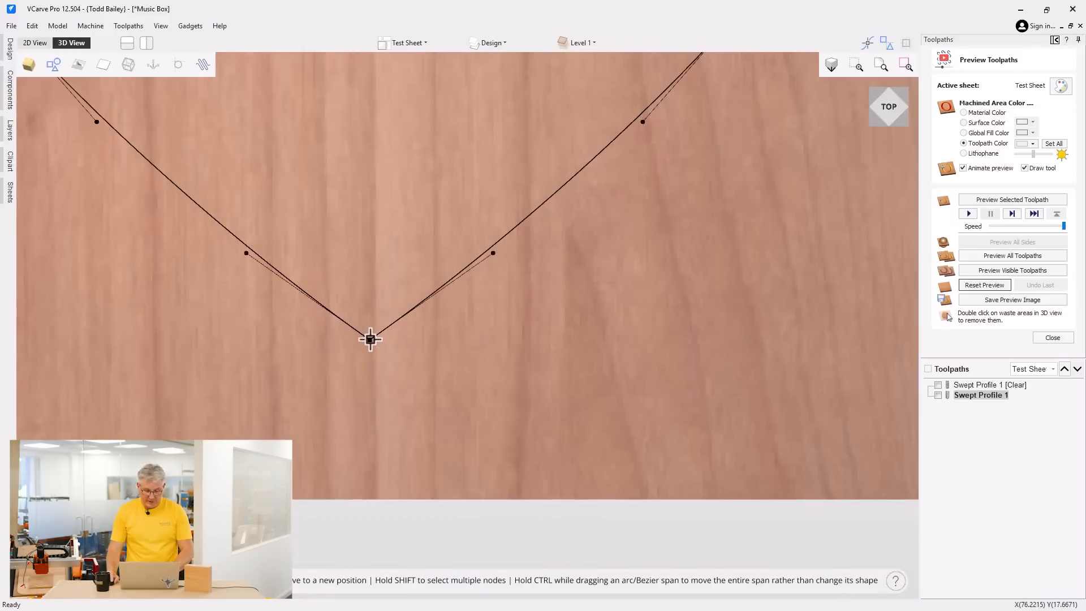
{"action": "left_click", "coordinate": [370, 340]}
{"action": "scroll", "coordinate": [394, 334], "scroll_direction": "down", "scroll_amount": 8}
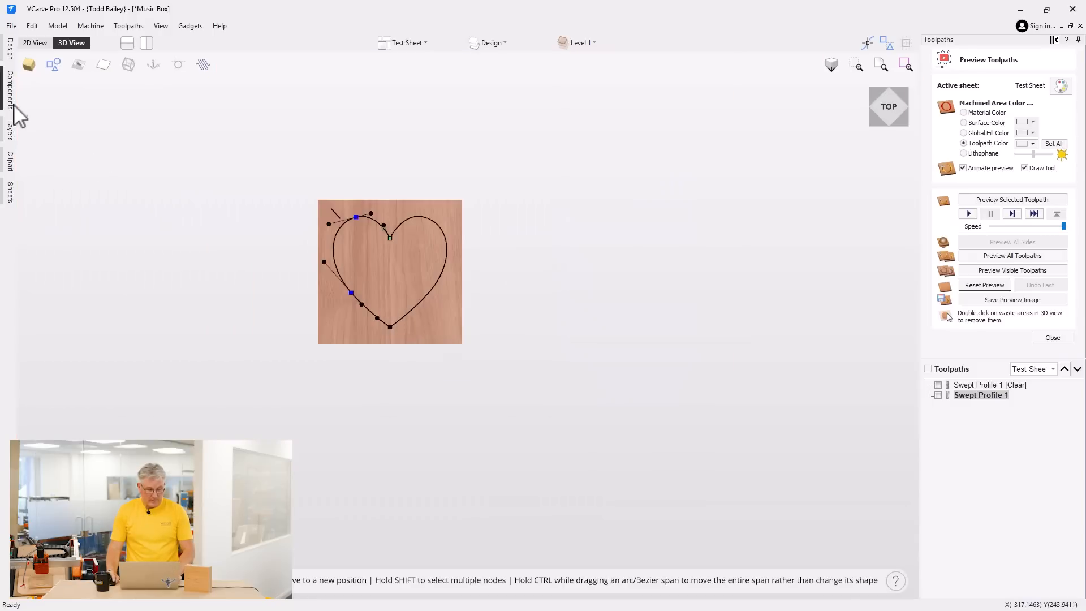
Nudge the right half of the heart to the right, away from the left half, and leave node editing.
{"action": "left_click", "coordinate": [415, 219]}
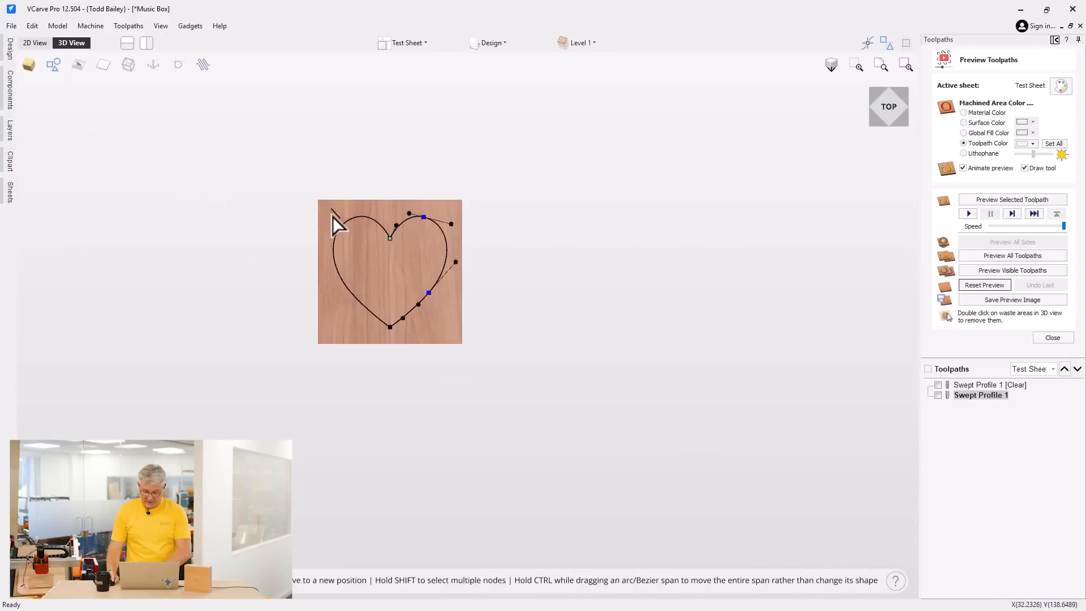
{"action": "key", "text": "Right"}
{"action": "key", "text": "Right"}
{"action": "key", "text": "Right"}
{"action": "key", "text": "Right"}
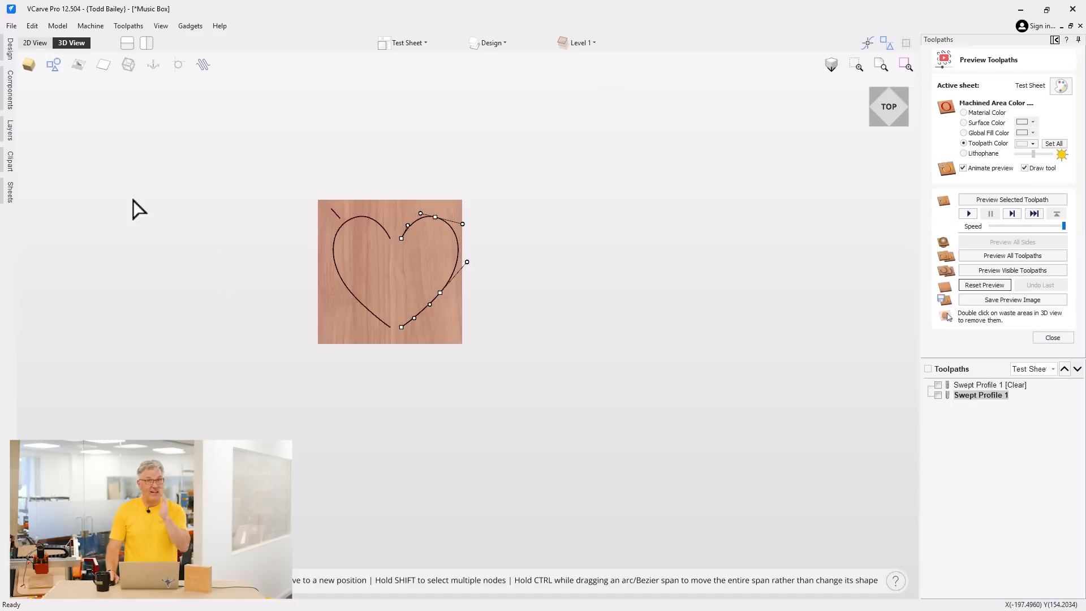
{"action": "mouse_move", "coordinate": [10, 49]}
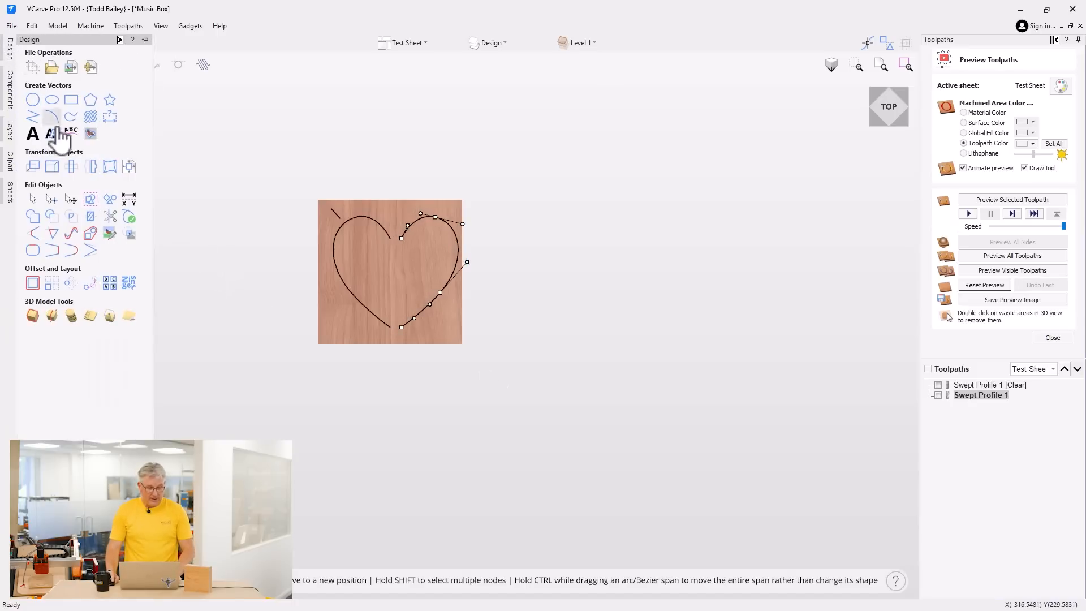
{"action": "left_click", "coordinate": [33, 199]}
{"action": "scroll", "coordinate": [344, 230], "scroll_direction": "up", "scroll_amount": 3}
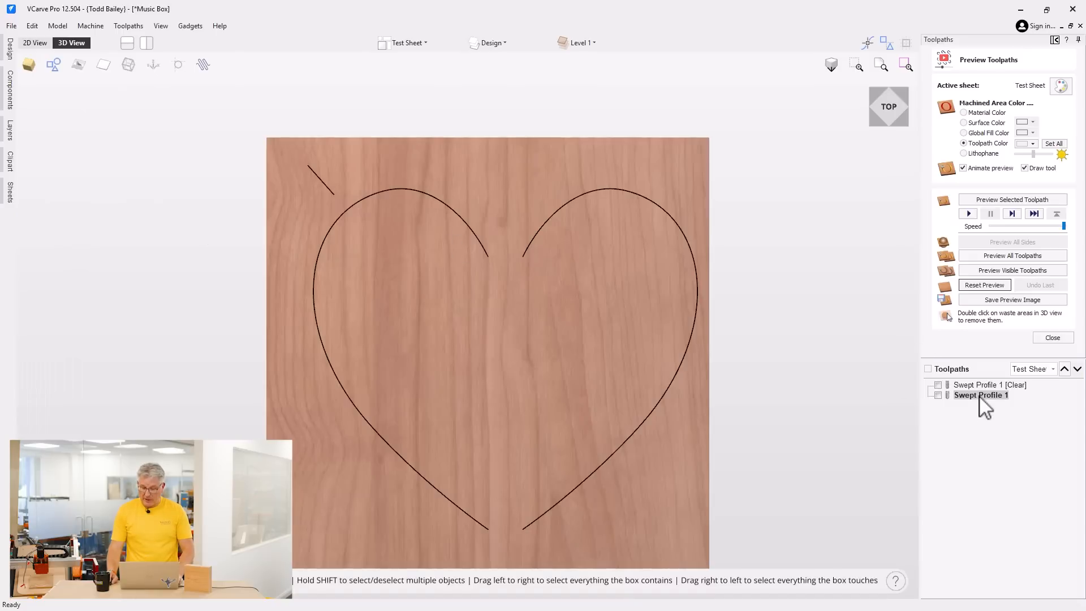
Reopen the Swept Profile 1 toolpath for editing in 2D and reverse the direction of its left half-heart rail.
{"action": "double_click", "coordinate": [980, 395]}
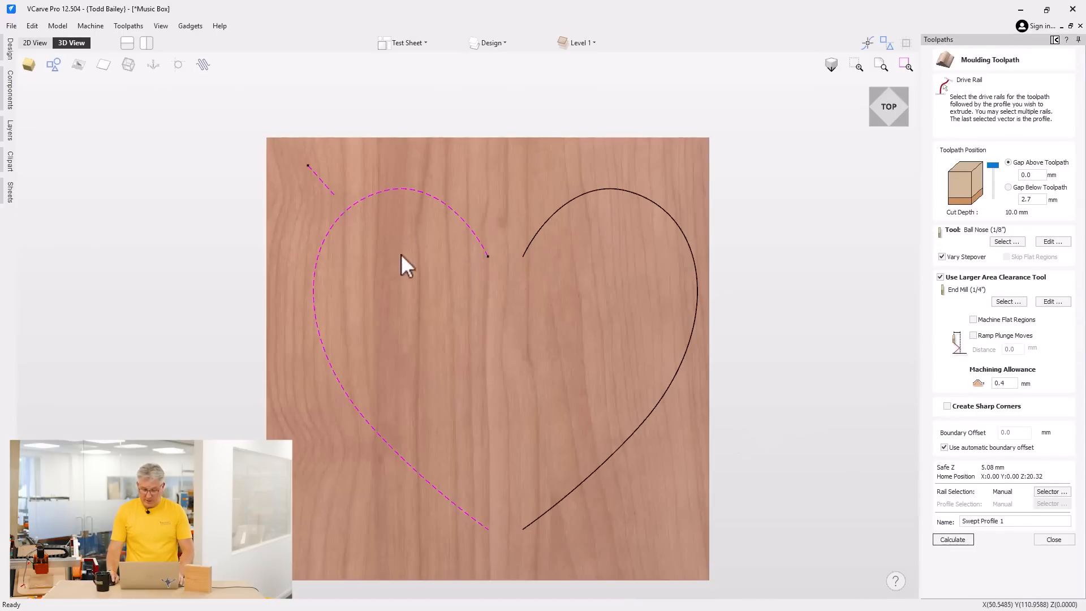
{"action": "left_click", "coordinate": [34, 43]}
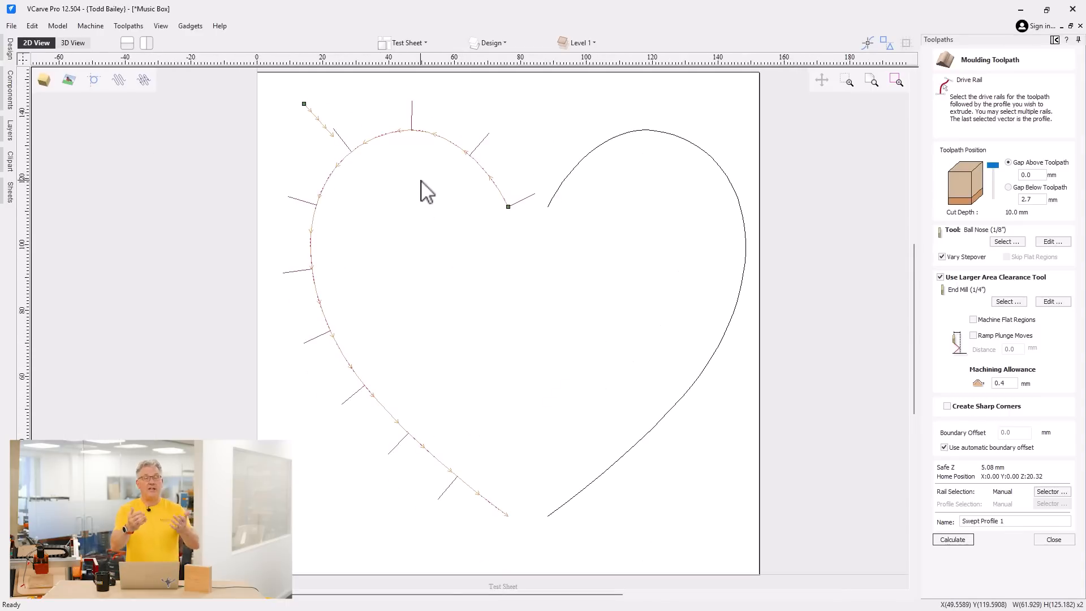
{"action": "right_click", "coordinate": [385, 134]}
{"action": "left_click", "coordinate": [398, 142]}
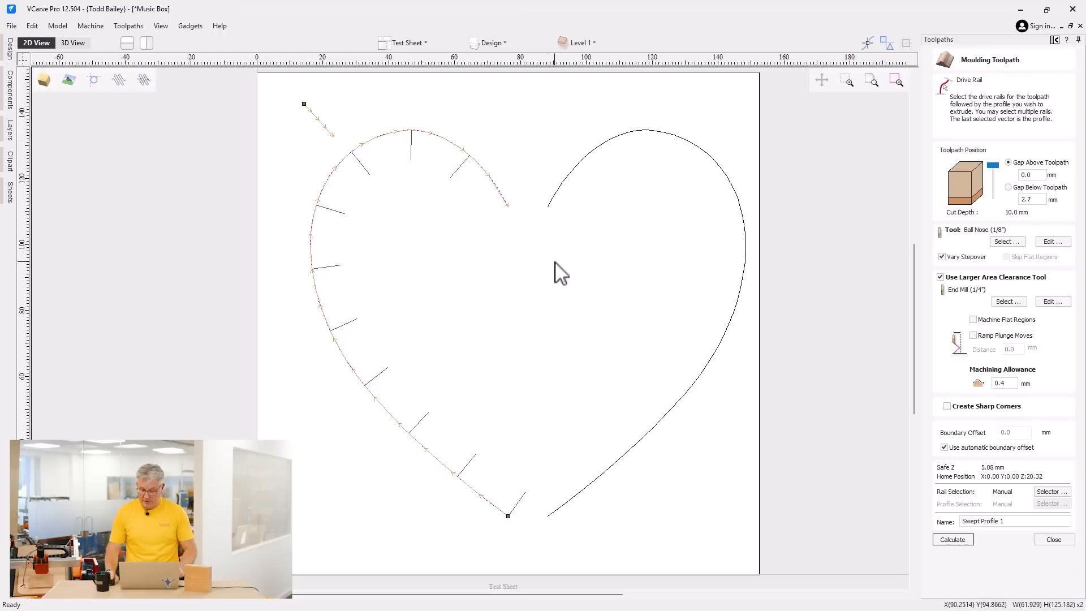
Calculate Swept Profile 1 along the half-heart rail and preview the cut of all visible toolpaths.
{"action": "left_click", "coordinate": [965, 541]}
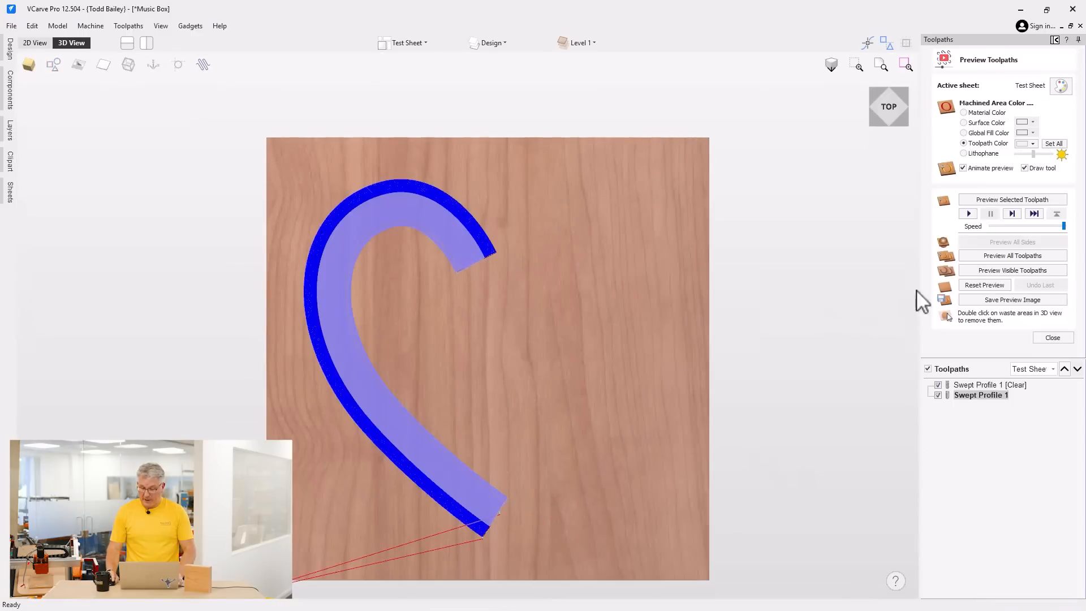
{"action": "left_click", "coordinate": [976, 271]}
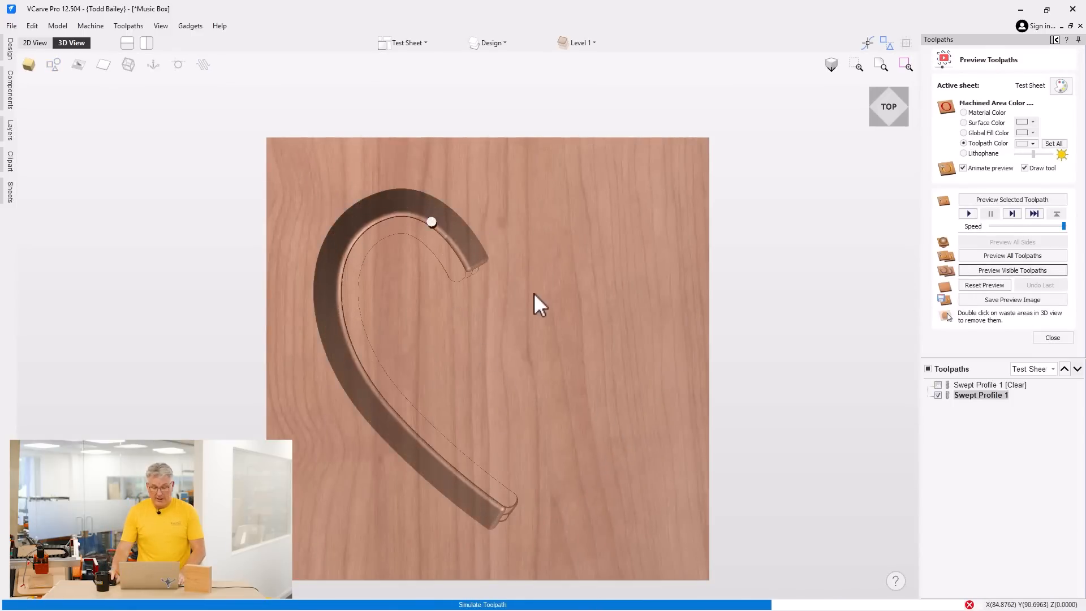
{"action": "left_click_drag", "start_coordinate": [490, 324], "coordinate": [521, 269]}
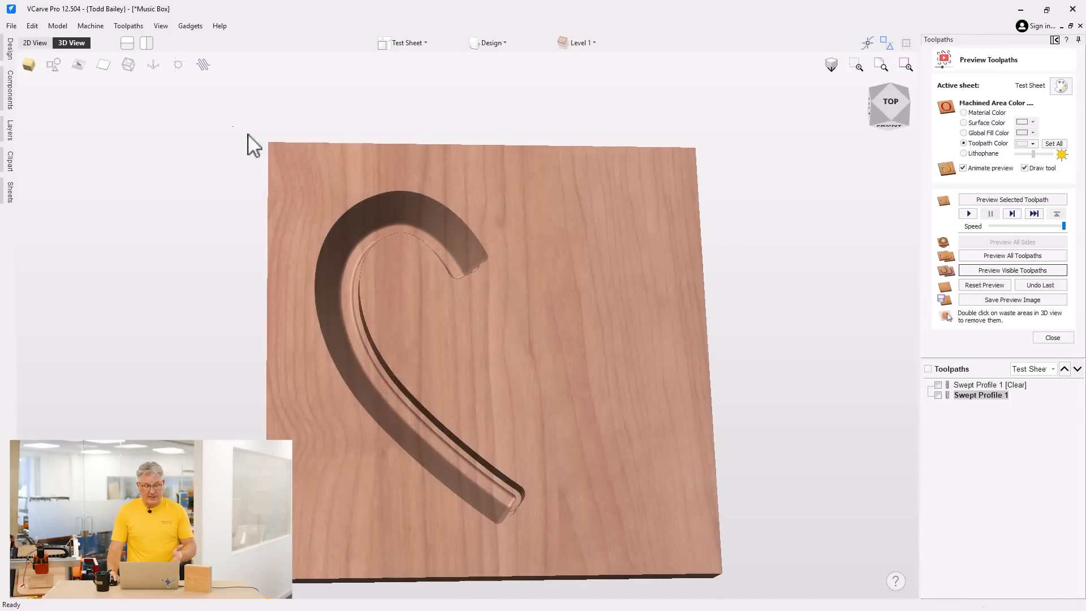
Examine the Swept Profile 1 toolpath lines in 2D around the open end of the half heart, and close the preview form.
{"action": "left_click", "coordinate": [33, 43]}
{"action": "scroll", "coordinate": [530, 218], "scroll_direction": "up", "scroll_amount": 2}
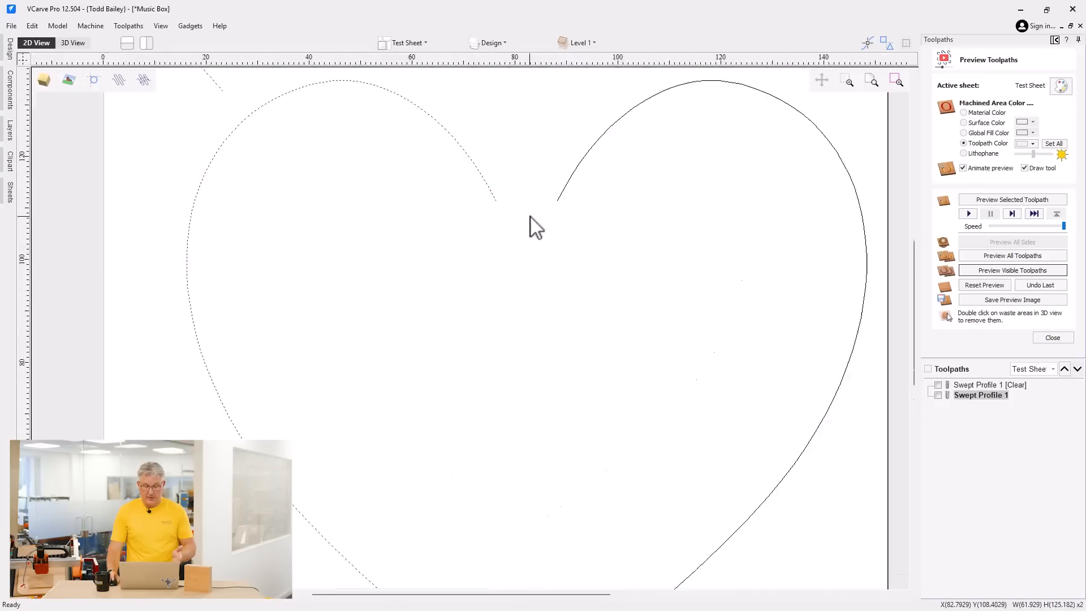
{"action": "scroll", "coordinate": [469, 192], "scroll_direction": "down", "scroll_amount": 2}
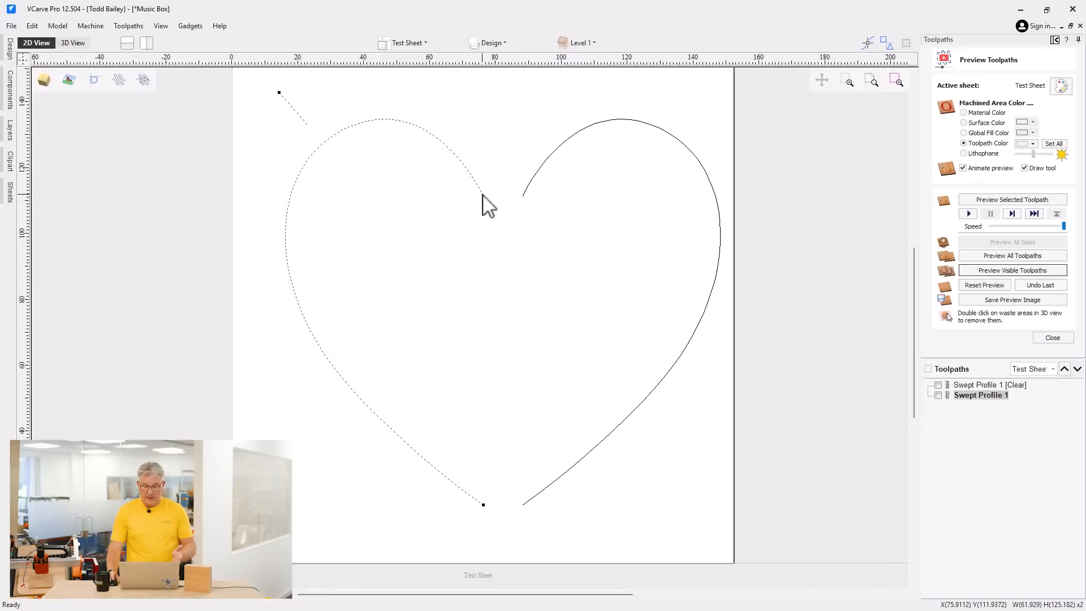
{"action": "left_click", "coordinate": [938, 395]}
{"action": "scroll", "coordinate": [495, 201], "scroll_direction": "up", "scroll_amount": 2}
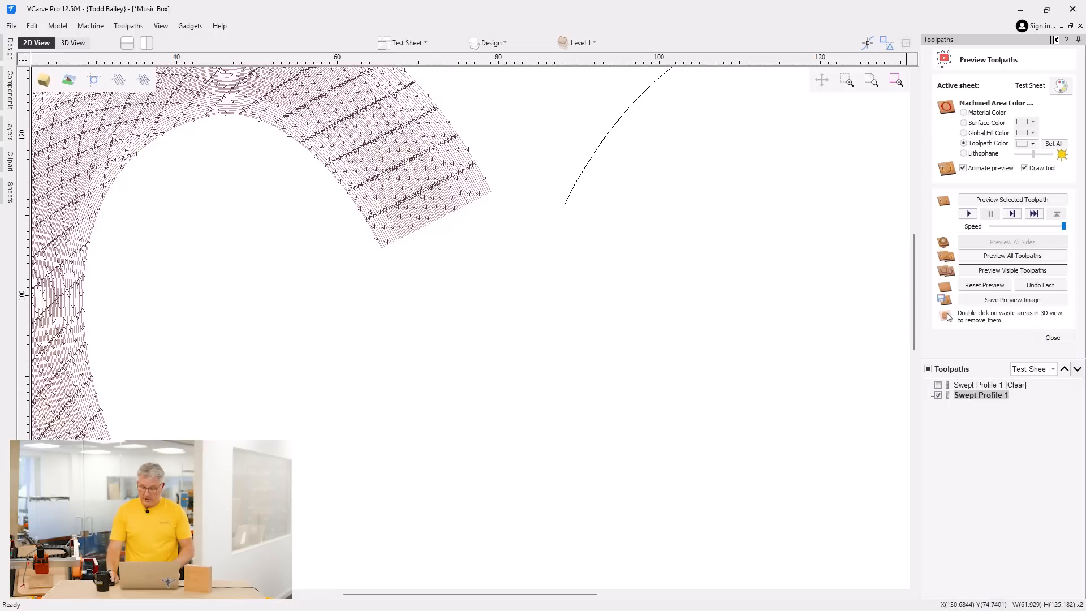
{"action": "left_click", "coordinate": [1051, 339]}
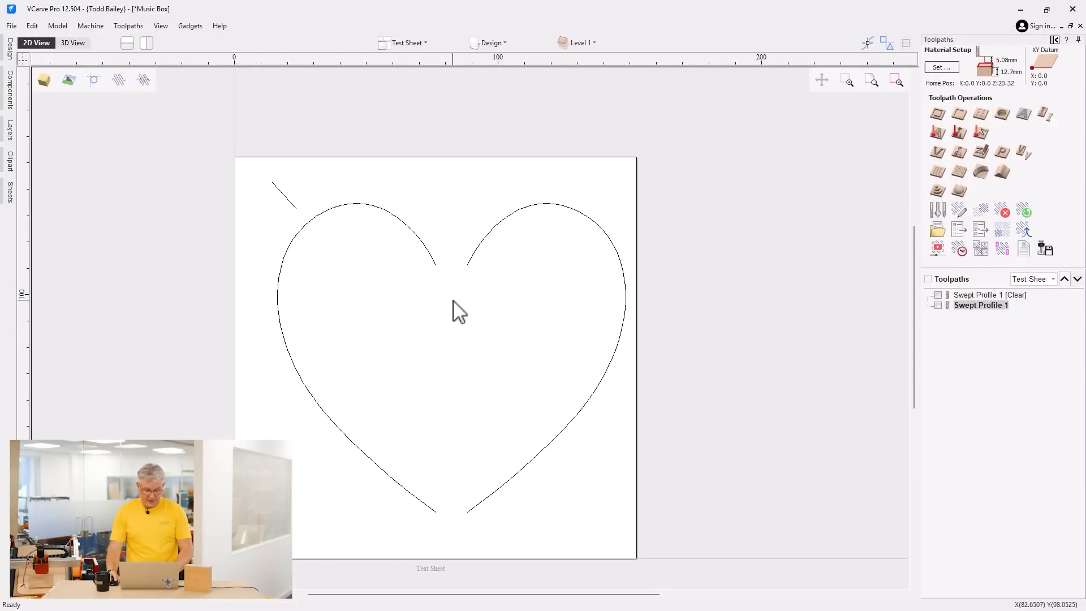
Undo the move of the right half and the node cuts to restore the full heart outline.
{"action": "key", "text": "ctrl+z"}
{"action": "key", "text": "ctrl+z"}
{"action": "key", "text": "ctrl+z"}
{"action": "key", "text": "ctrl+z"}
{"action": "key", "text": "ctrl+z"}
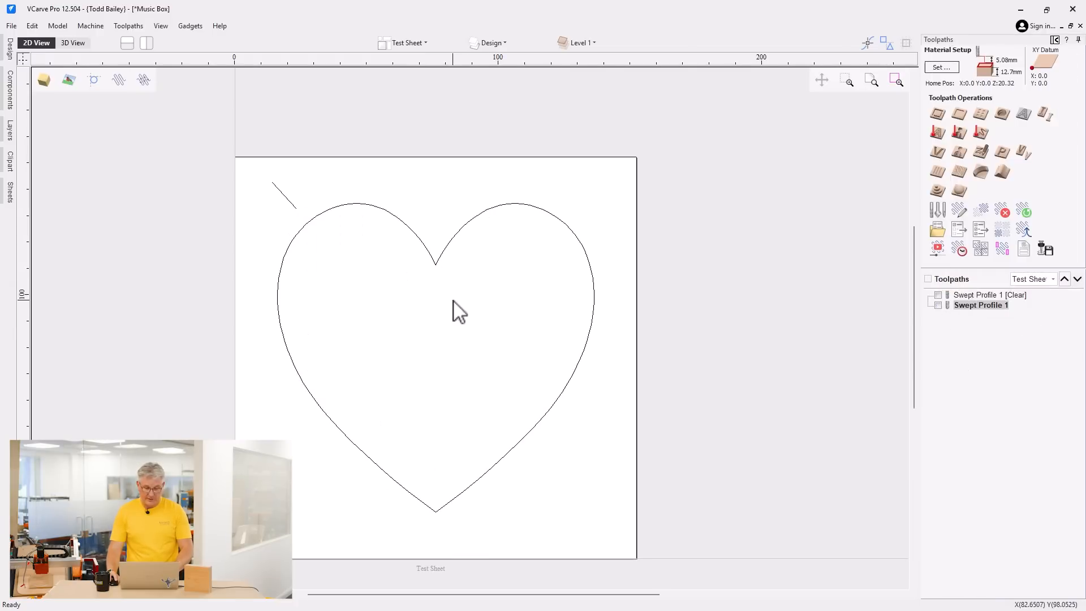
Select the whole heart outline and return to the 3D view with the design tools shown instead of the toolpath tools.
{"action": "left_click", "coordinate": [430, 252]}
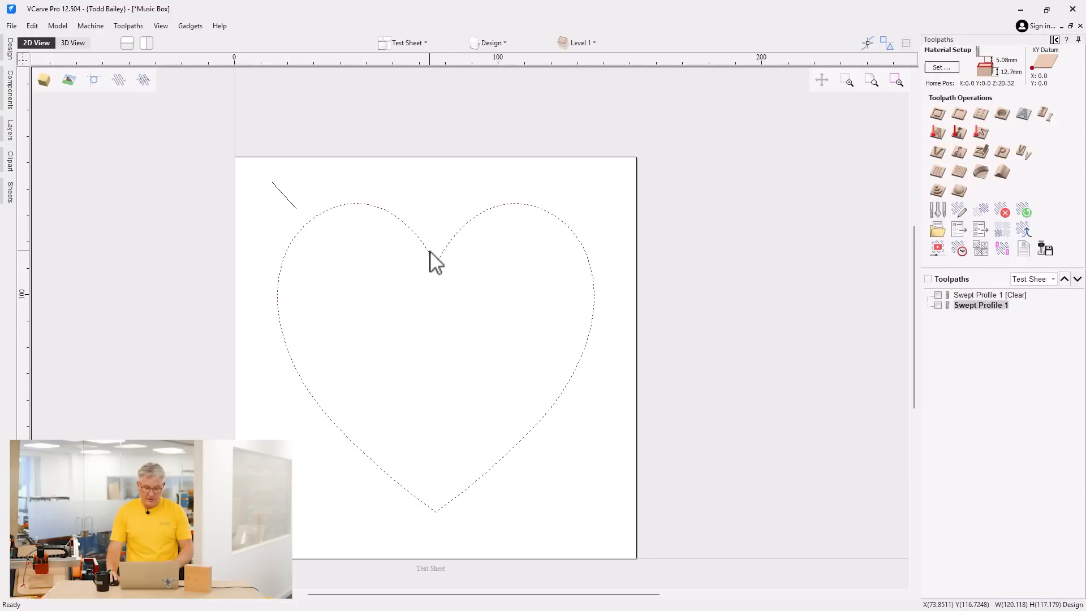
{"action": "right_click", "coordinate": [430, 252]}
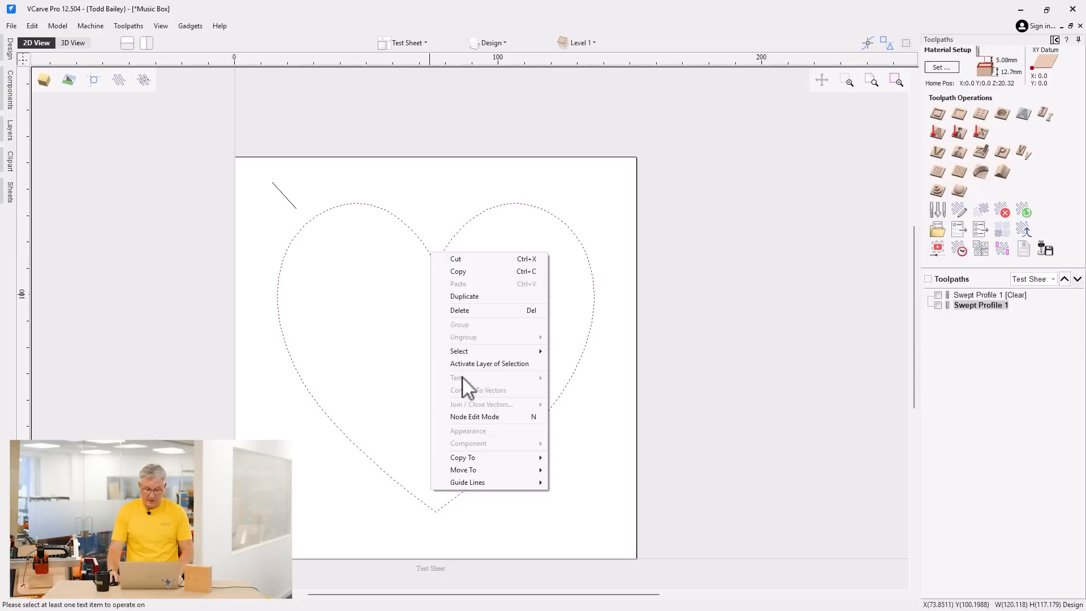
{"action": "left_click", "coordinate": [377, 380]}
{"action": "left_click", "coordinate": [425, 239]}
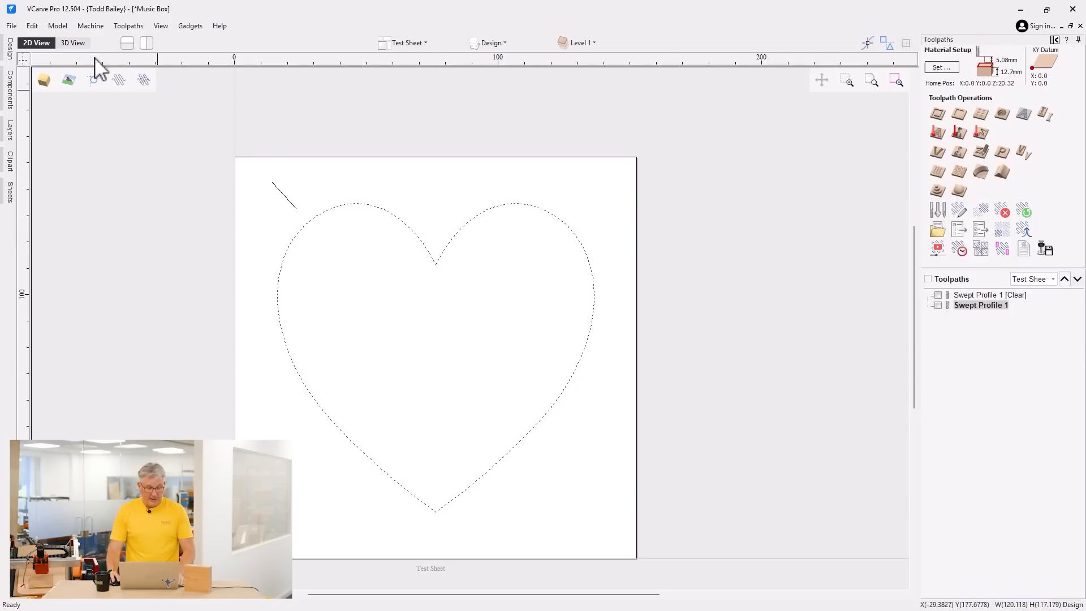
{"action": "left_click", "coordinate": [78, 44]}
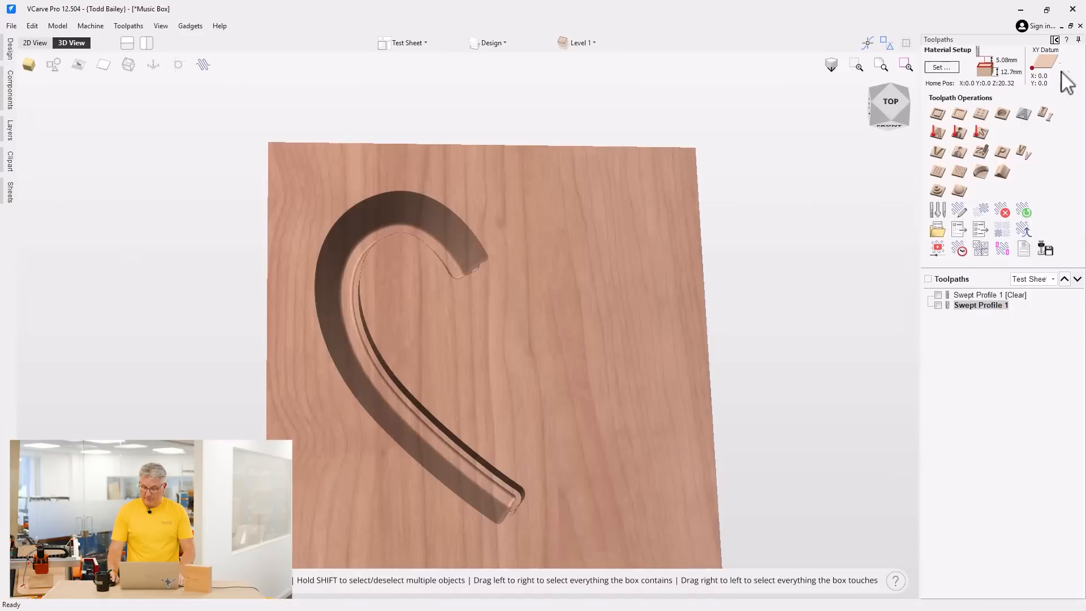
{"action": "left_click", "coordinate": [1056, 41]}
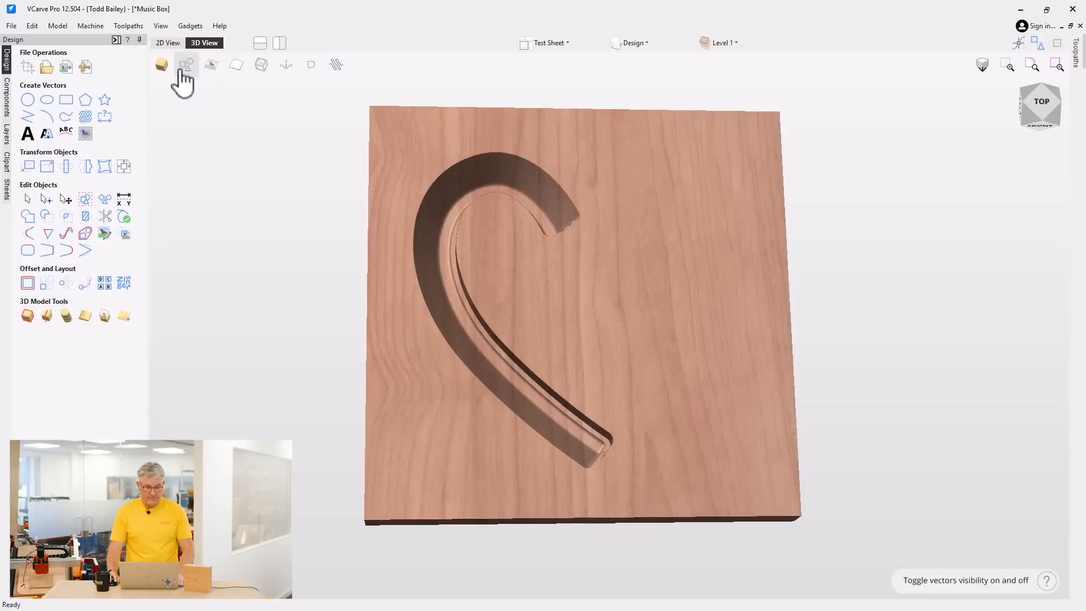
Hide the material block in the 3D view and display only the heart and profile line vectors from the top.
{"action": "left_click", "coordinate": [162, 65]}
{"action": "left_click", "coordinate": [186, 66]}
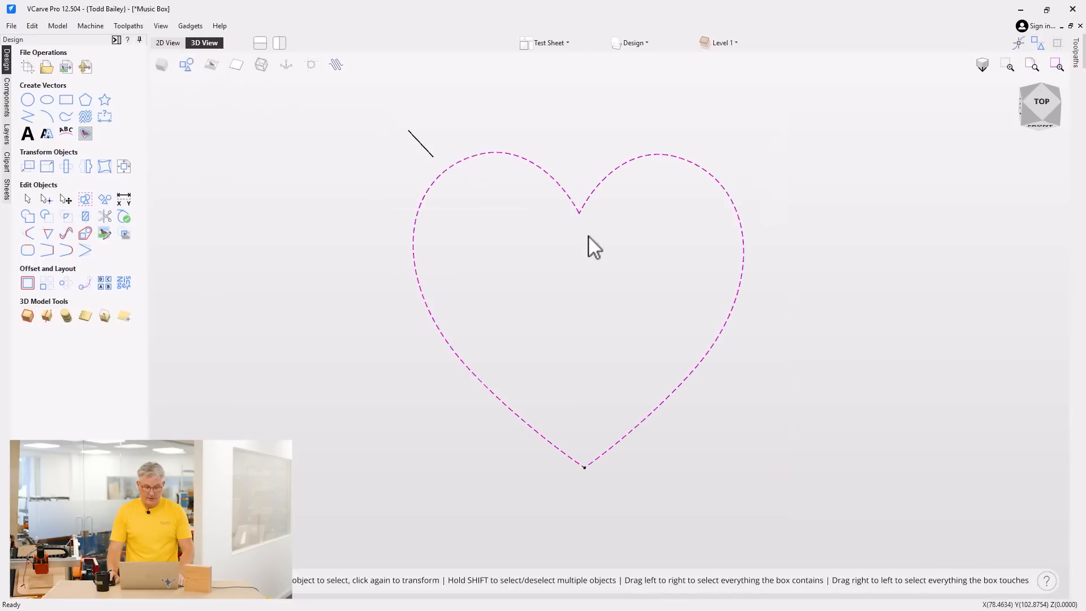
{"action": "left_click", "coordinate": [1038, 115]}
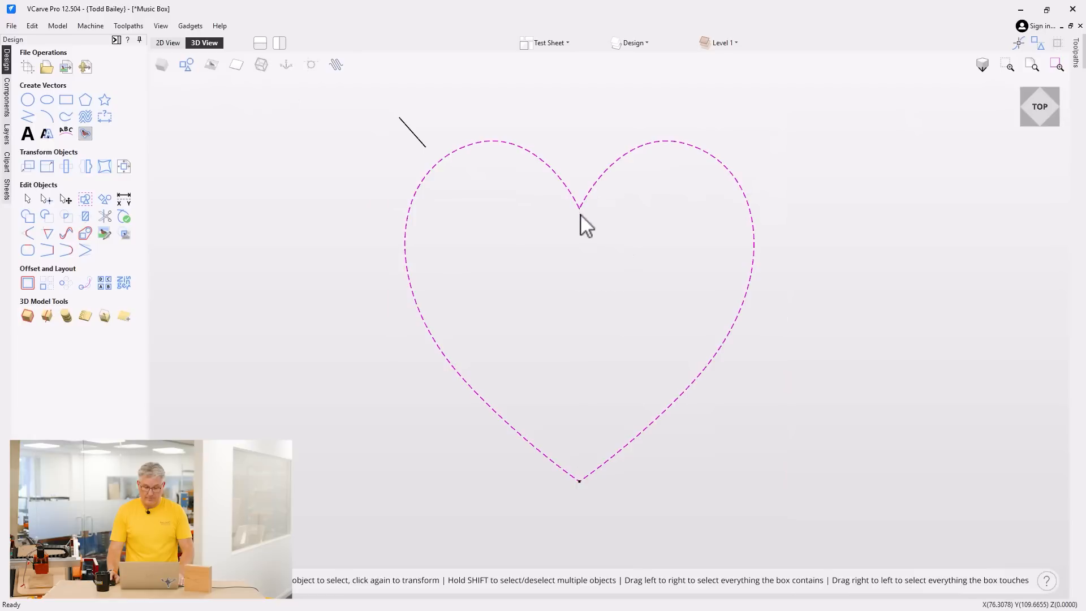
{"action": "scroll", "coordinate": [579, 254], "scroll_direction": "up", "scroll_amount": 2}
{"action": "middle_click_drag", "start_coordinate": [580, 214], "coordinate": [576, 258]}
{"action": "scroll", "coordinate": [580, 263], "scroll_direction": "down", "scroll_amount": 2}
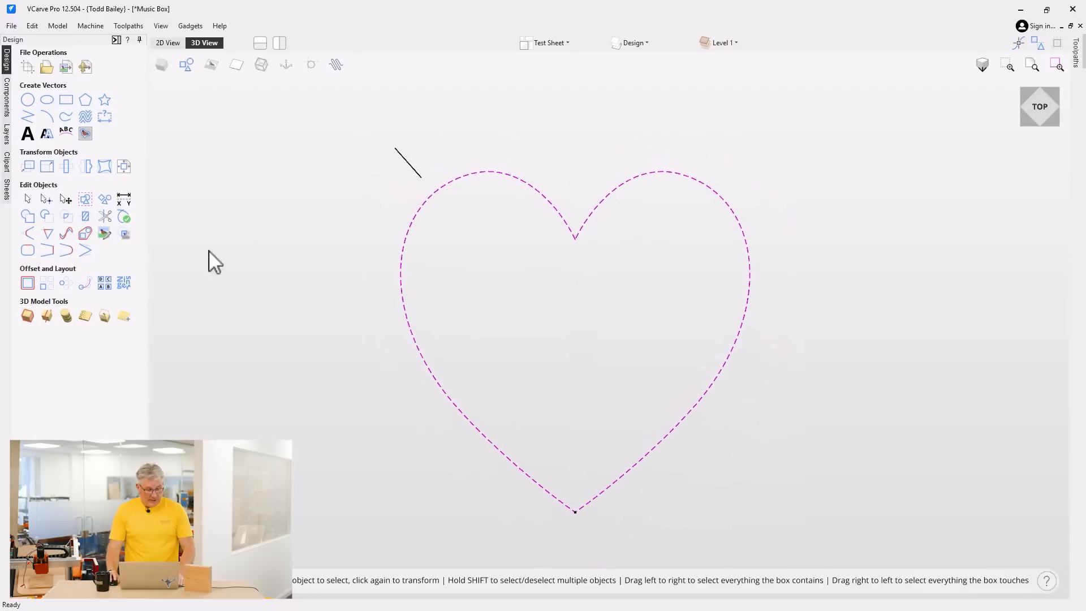
Round the heart's upper notch and bottom tip with normal fillets of 3.175 mm radius.
{"action": "left_click", "coordinate": [28, 233]}
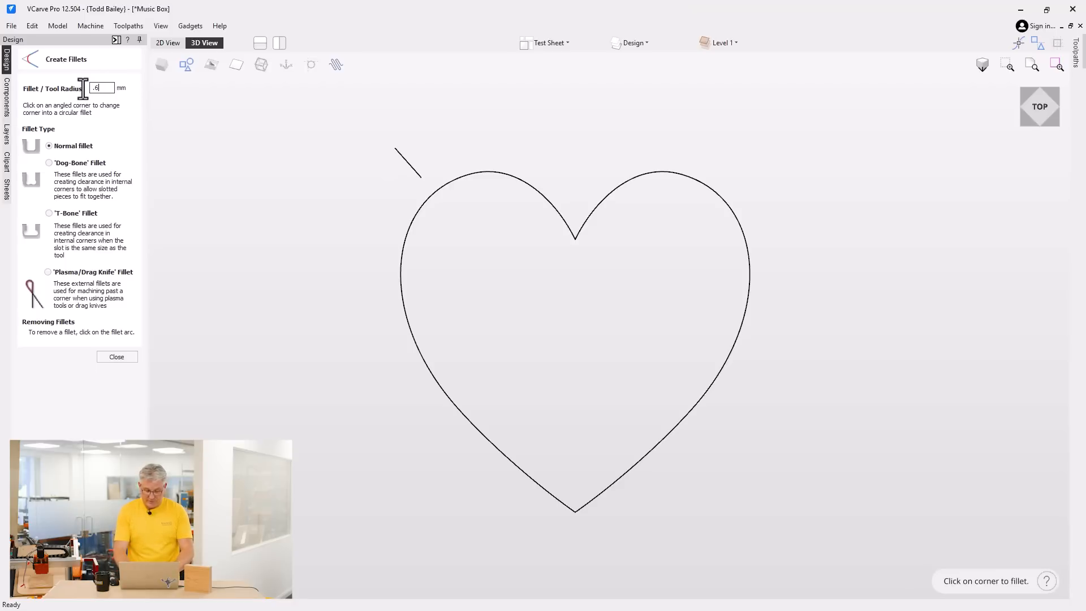
{"action": "type", "text": "5"}
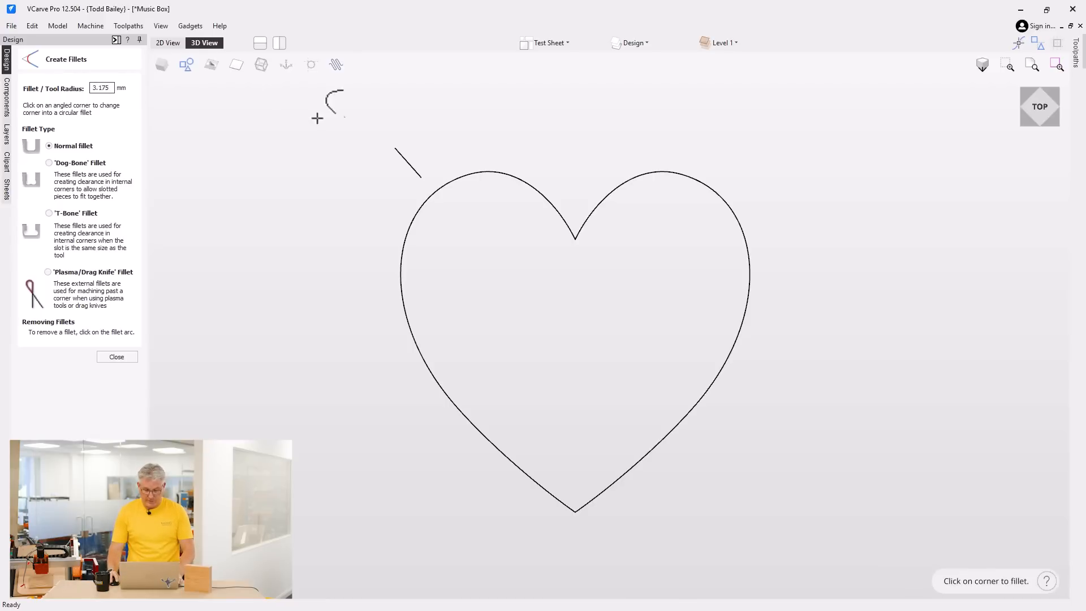
{"action": "left_click", "coordinate": [575, 240]}
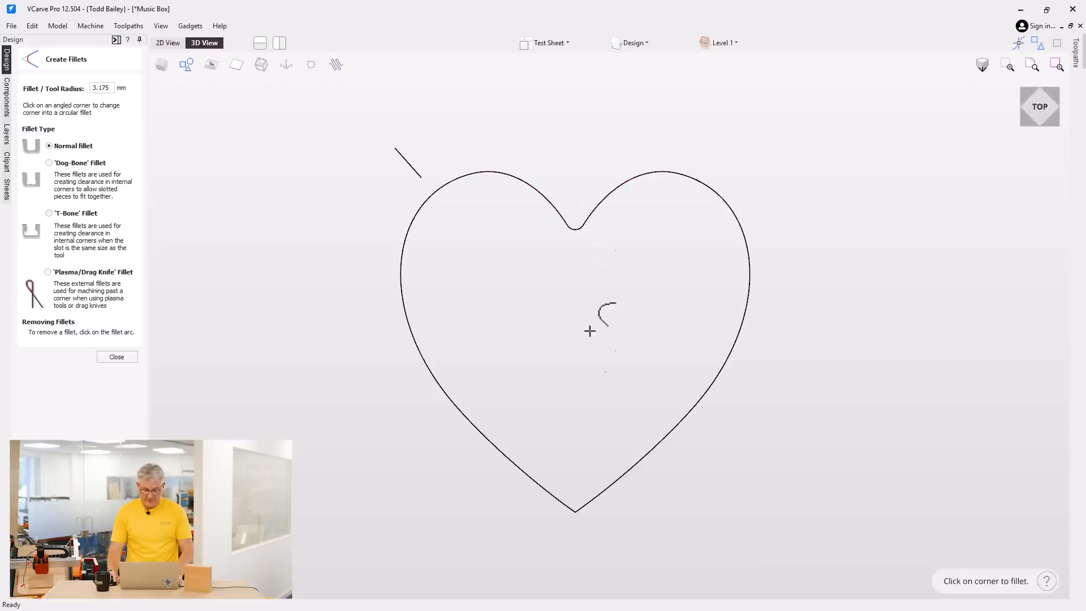
{"action": "left_click", "coordinate": [575, 514]}
{"action": "left_click", "coordinate": [134, 360]}
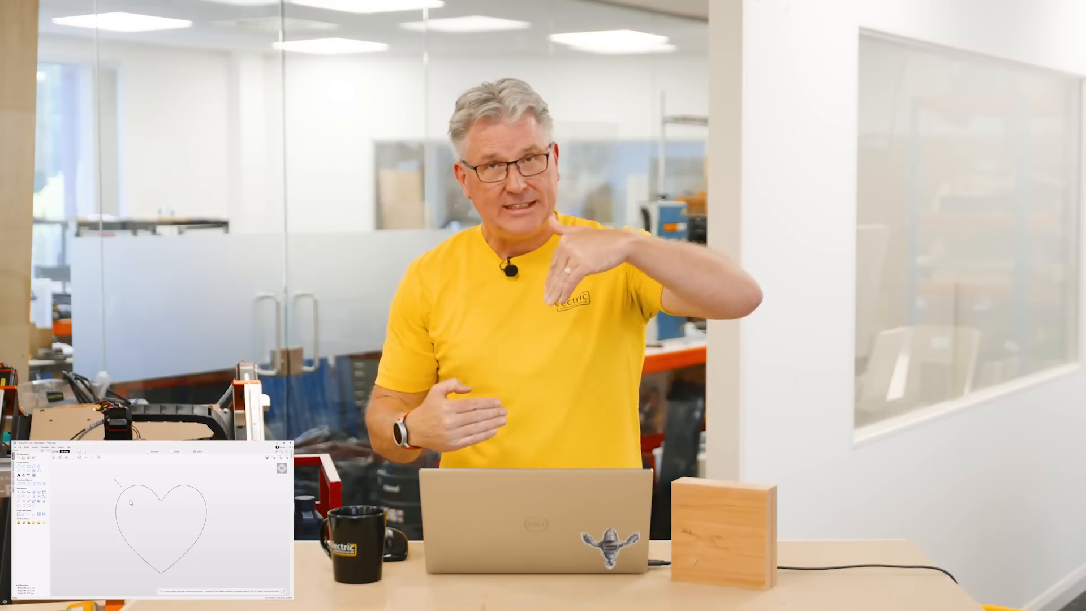
Cut the heart outline at the middle nodes of its notch and tip fillets to split it into two halves.
{"action": "left_click", "coordinate": [161, 502]}
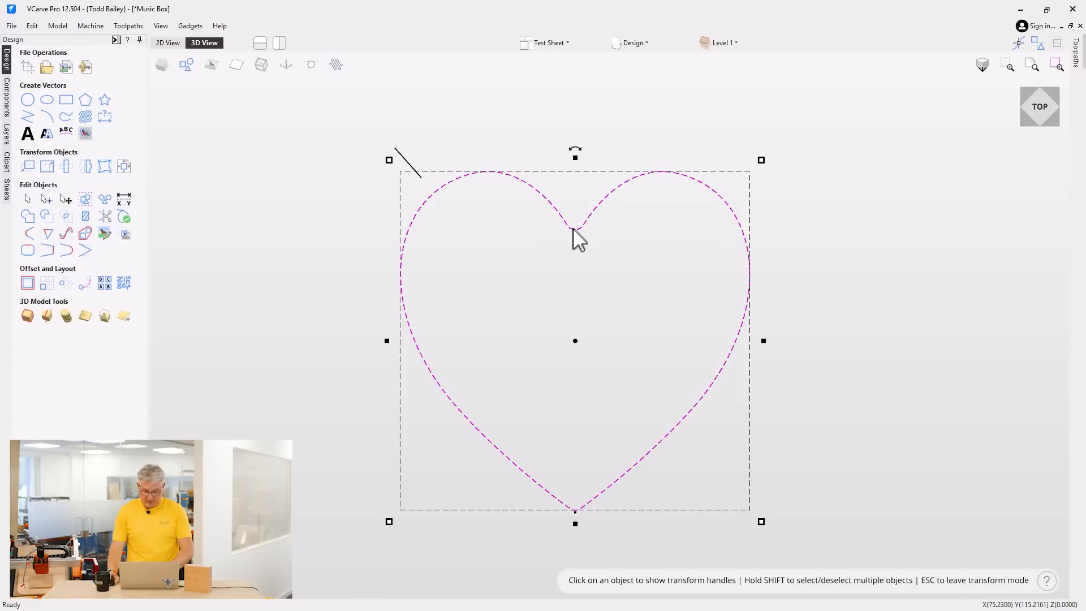
{"action": "key", "text": "n"}
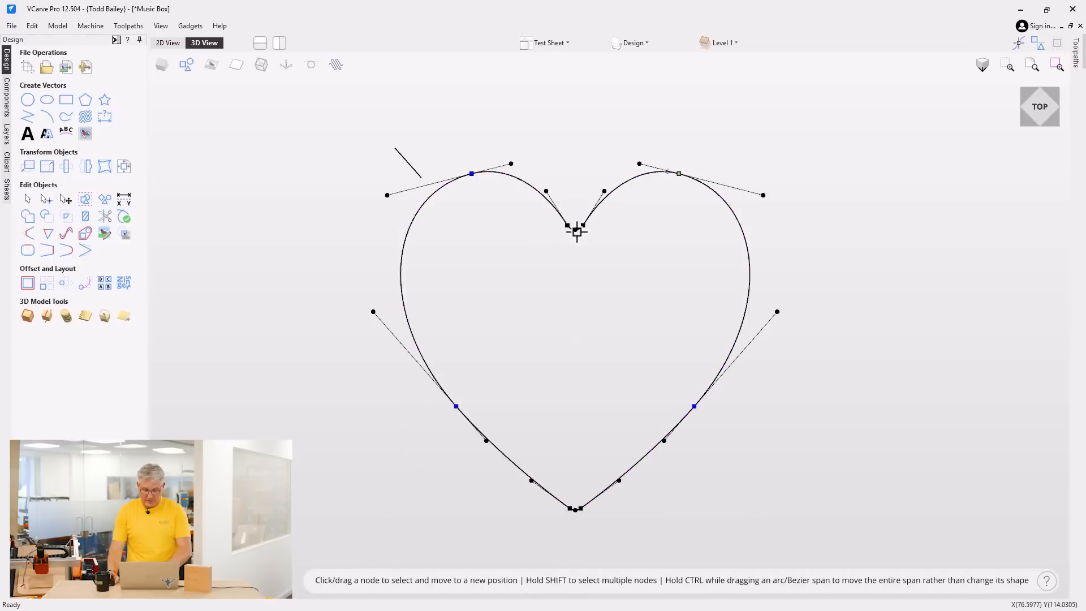
{"action": "scroll", "coordinate": [577, 232], "scroll_direction": "up", "scroll_amount": 3}
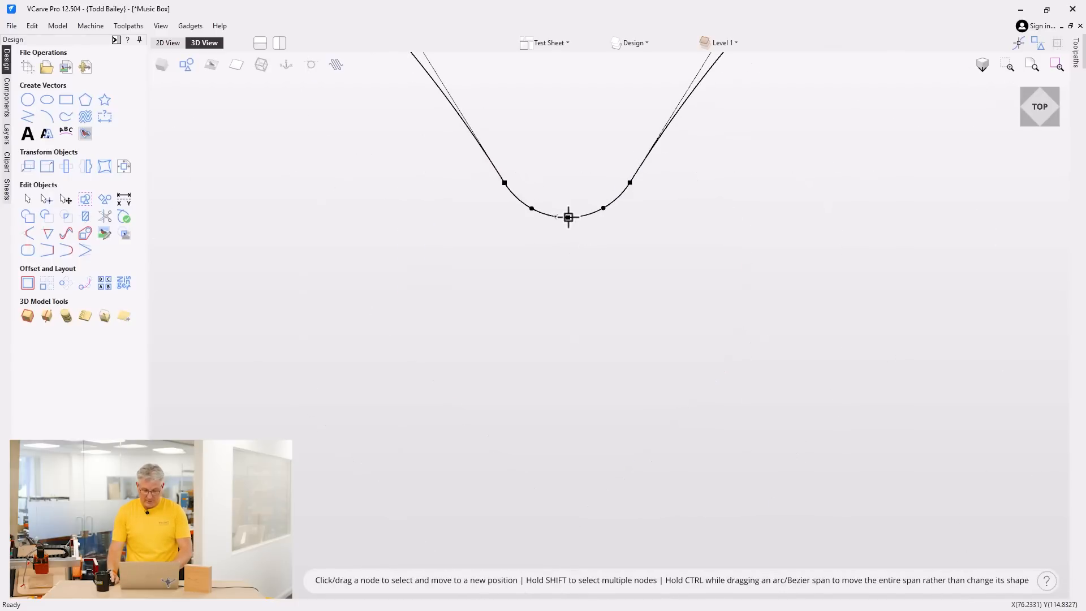
{"action": "scroll", "coordinate": [568, 344], "scroll_direction": "down", "scroll_amount": 5}
{"action": "scroll", "coordinate": [563, 473], "scroll_direction": "up", "scroll_amount": 6}
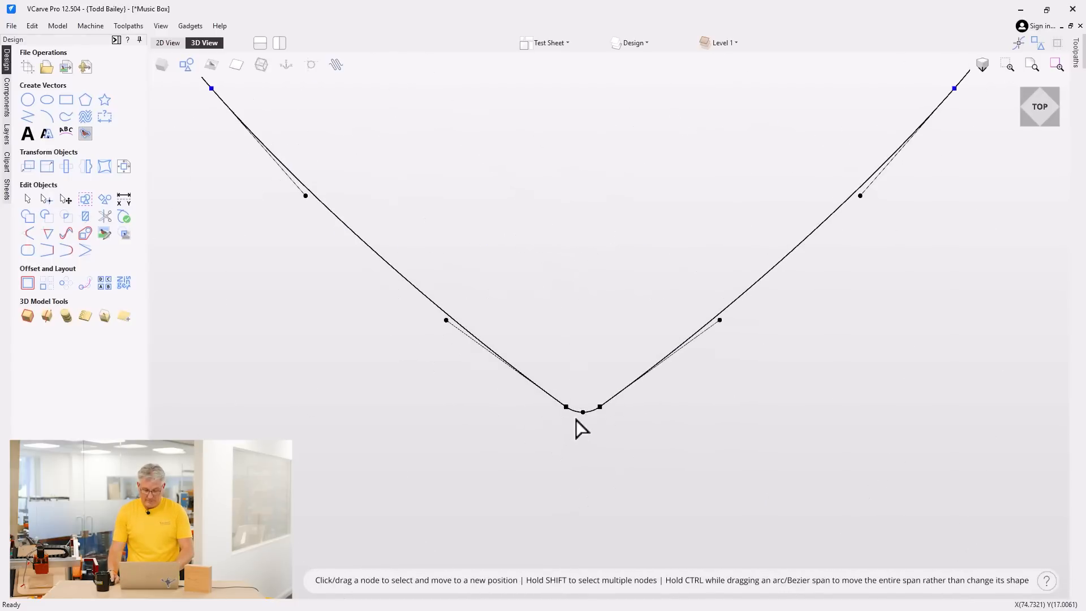
{"action": "scroll", "coordinate": [582, 413], "scroll_direction": "down", "scroll_amount": 5}
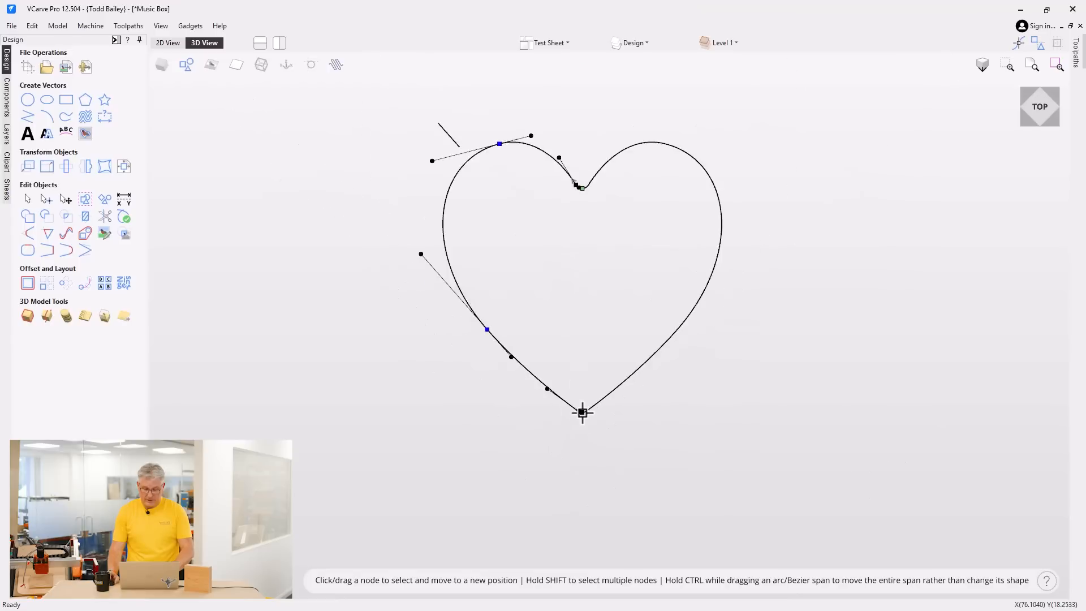
{"action": "left_click", "coordinate": [28, 200]}
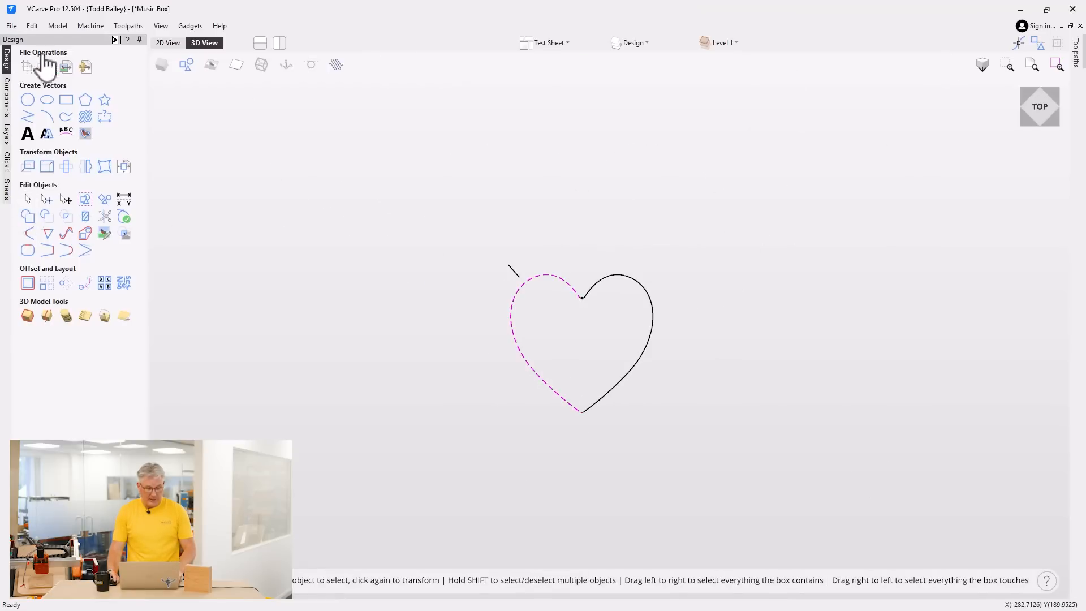
Edit the Swept Profile 1 moulding toolpath, reverse the half-heart drive rail so the profile falls inside it, and recalculate.
{"action": "left_click", "coordinate": [116, 40]}
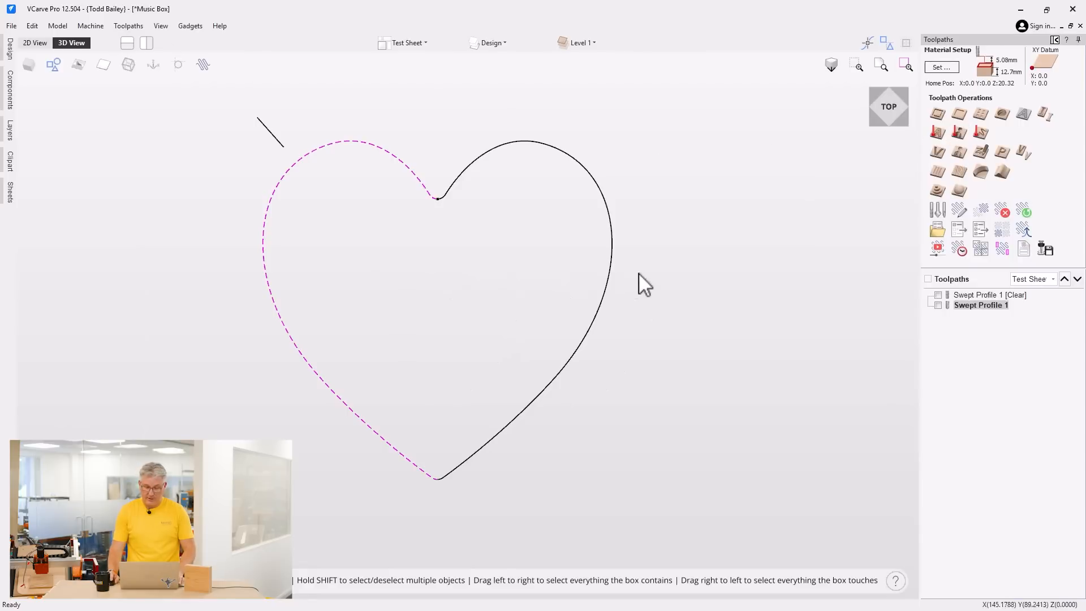
{"action": "double_click", "coordinate": [983, 309]}
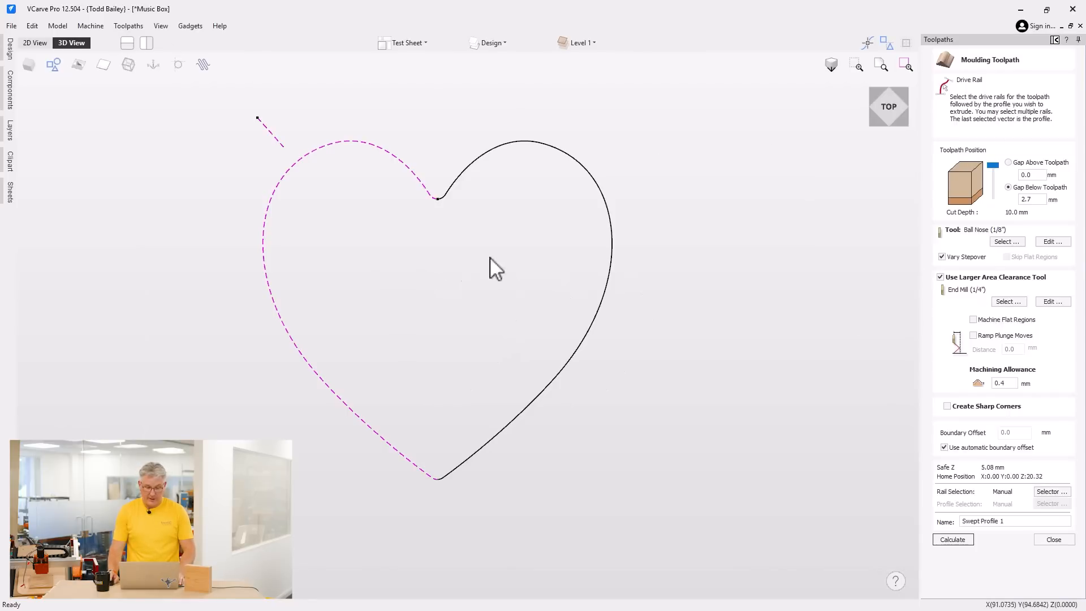
{"action": "left_click", "coordinate": [36, 43]}
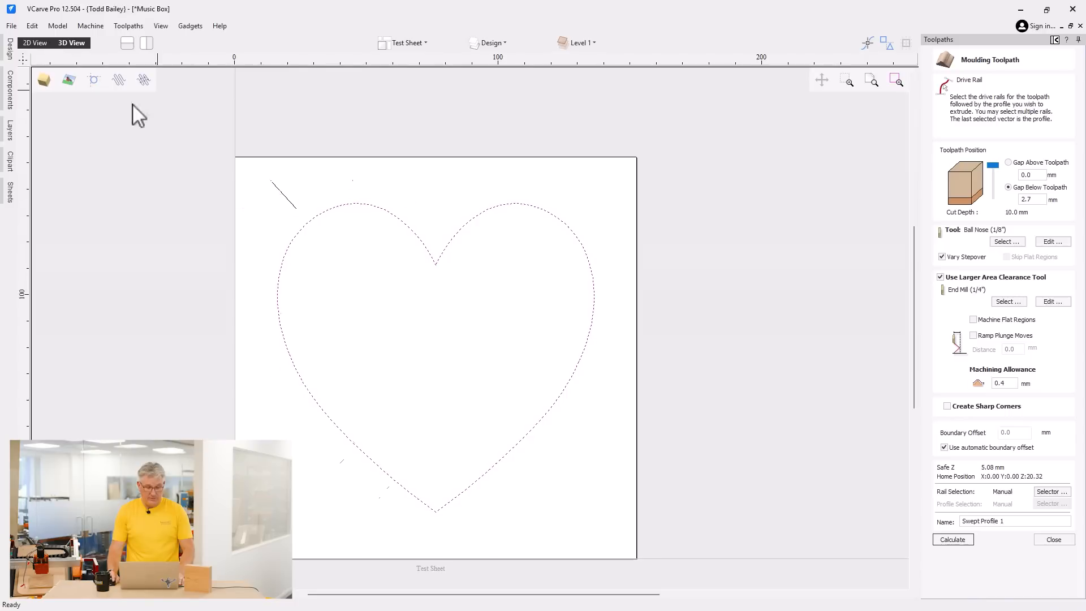
{"action": "scroll", "coordinate": [362, 276], "scroll_direction": "up", "scroll_amount": 2}
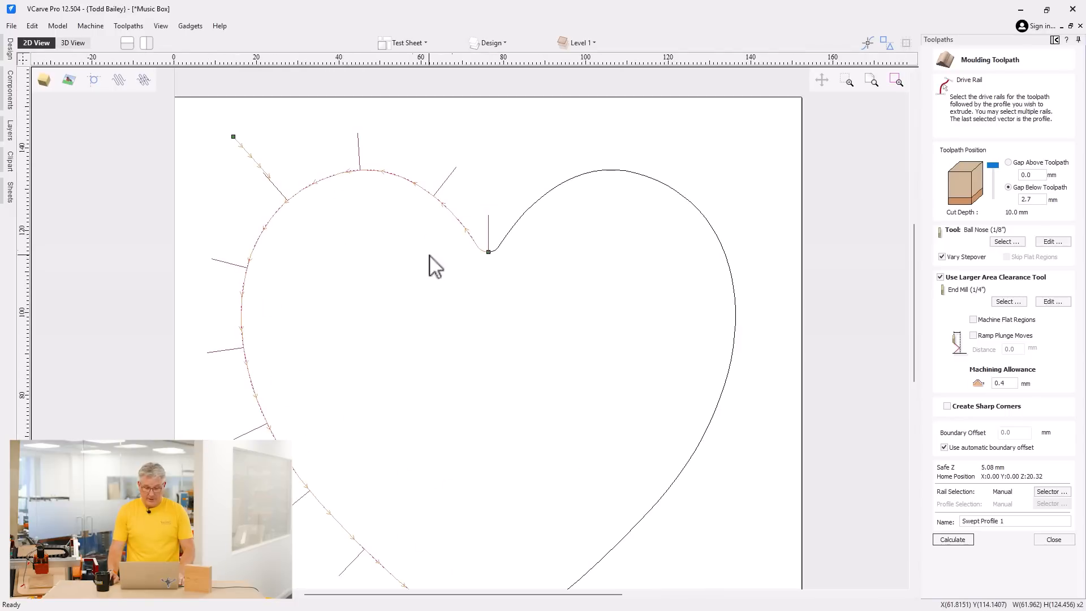
{"action": "right_click", "coordinate": [475, 239]}
{"action": "left_click", "coordinate": [490, 245]}
{"action": "scroll", "coordinate": [480, 315], "scroll_direction": "down", "scroll_amount": 2}
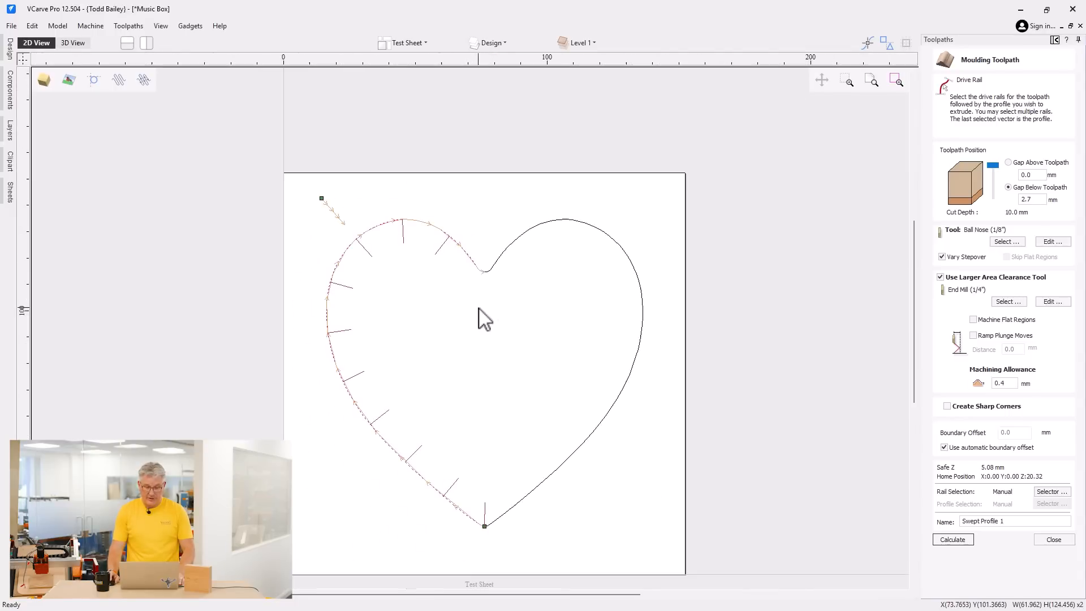
{"action": "left_click", "coordinate": [954, 538]}
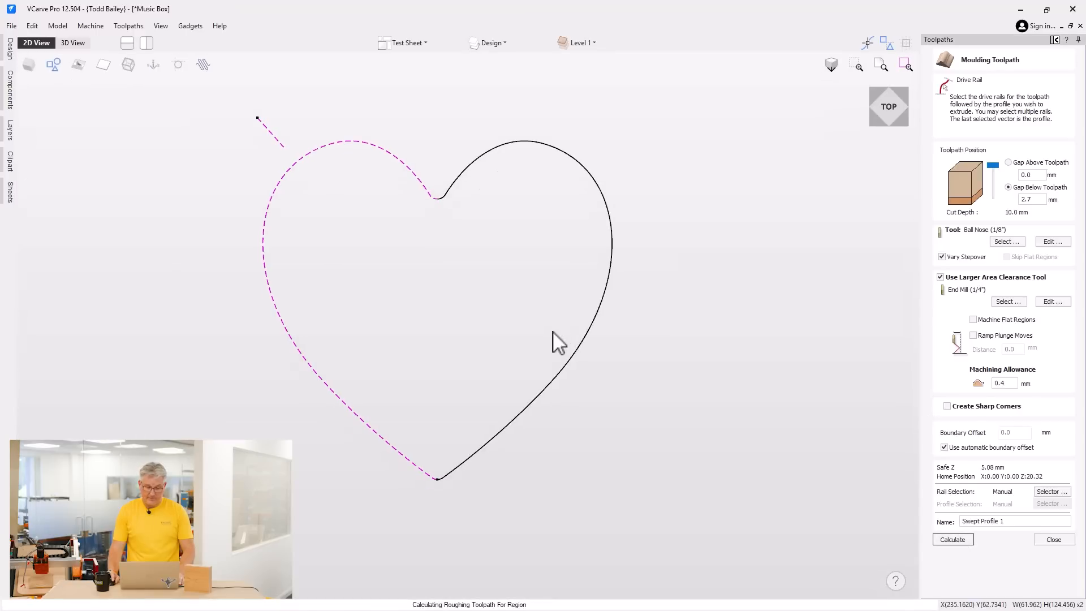
Preview the cut of the visible toolpaths, and reset the preview to an uncut block.
{"action": "scroll", "coordinate": [435, 300], "scroll_direction": "up", "scroll_amount": 1}
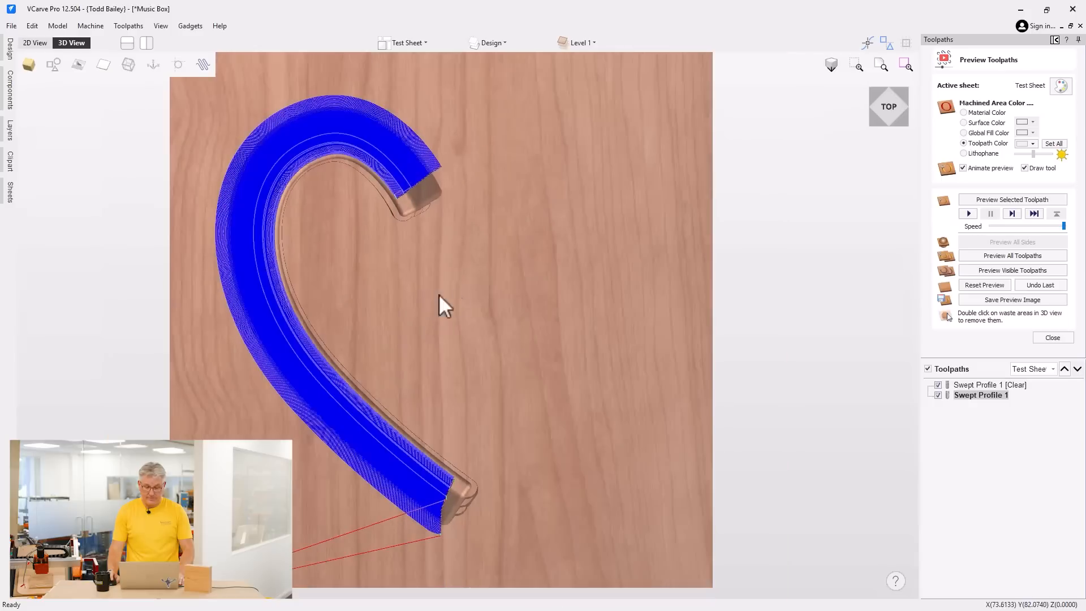
{"action": "left_click", "coordinate": [981, 270]}
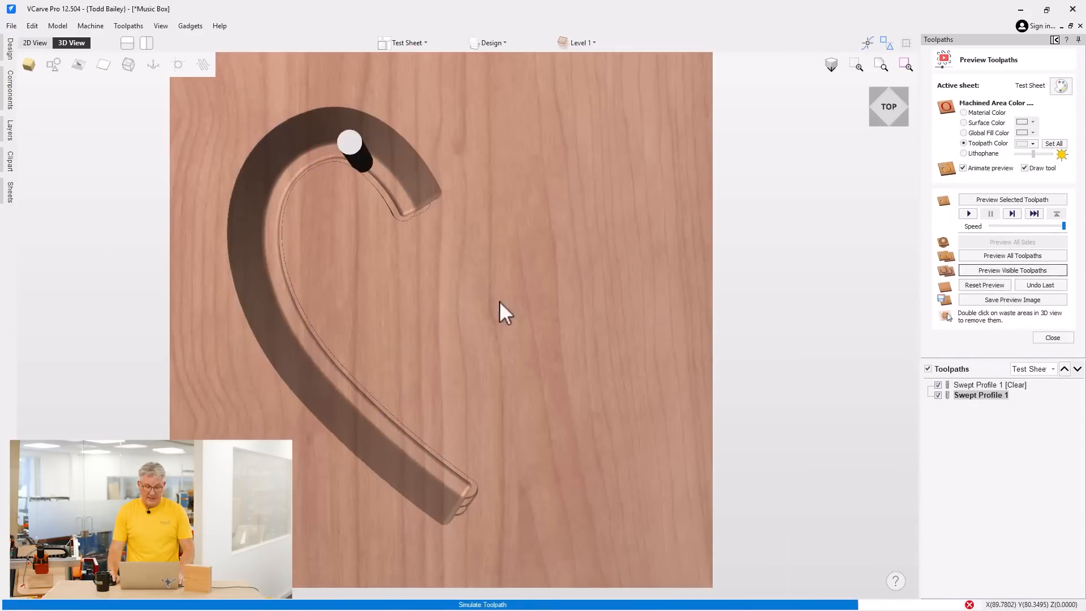
{"action": "left_click", "coordinate": [979, 286]}
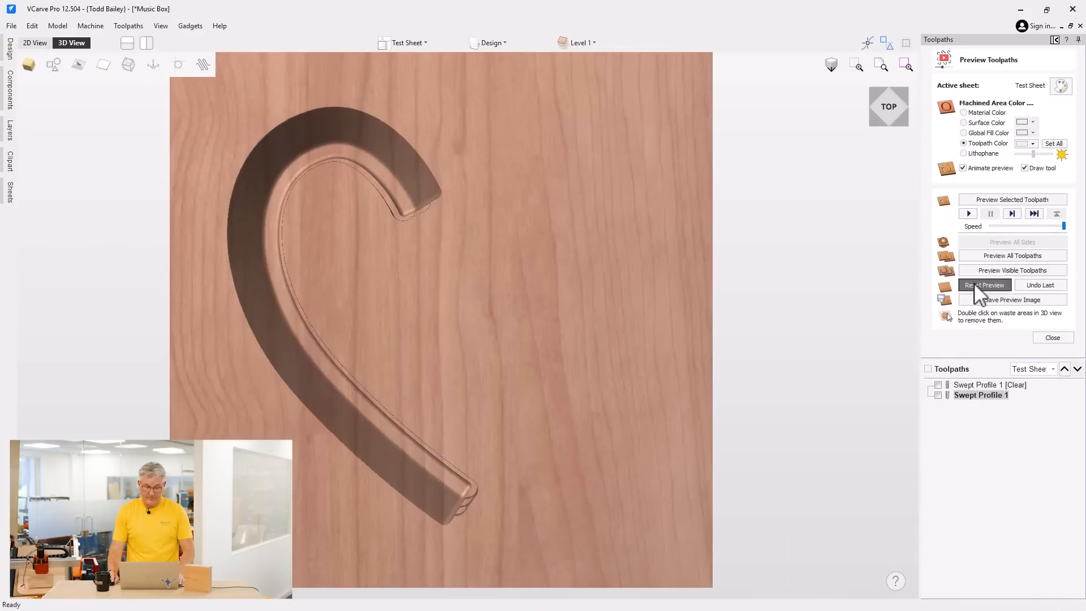
Make both the Swept Profile 1 clearance and finishing toolpaths visible and preview their cut on the uncut block.
{"action": "left_click", "coordinate": [1012, 271]}
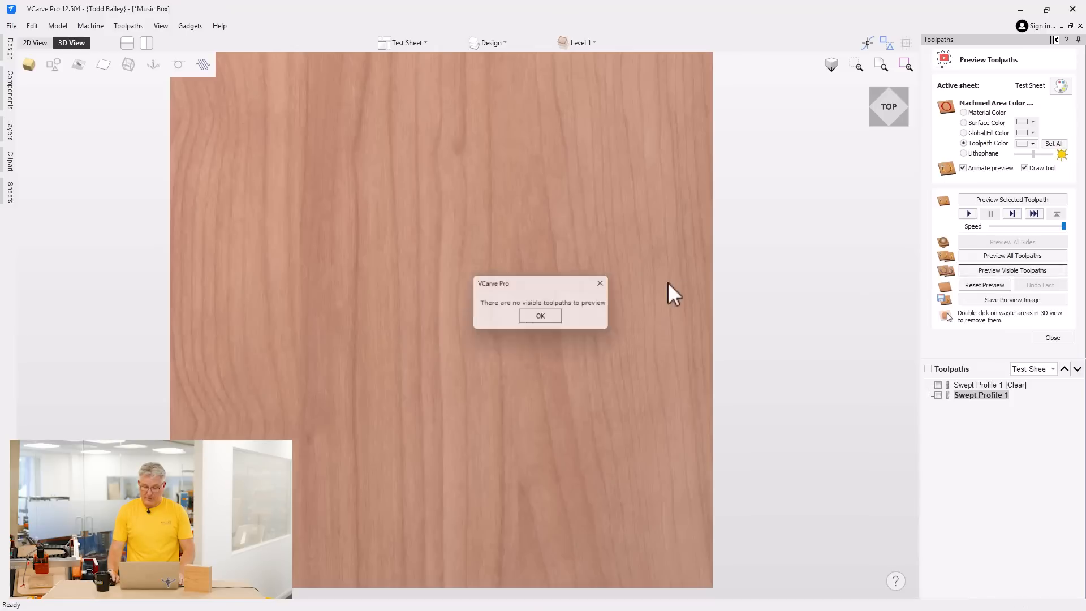
{"action": "left_click", "coordinate": [539, 315]}
{"action": "left_click", "coordinate": [938, 385]}
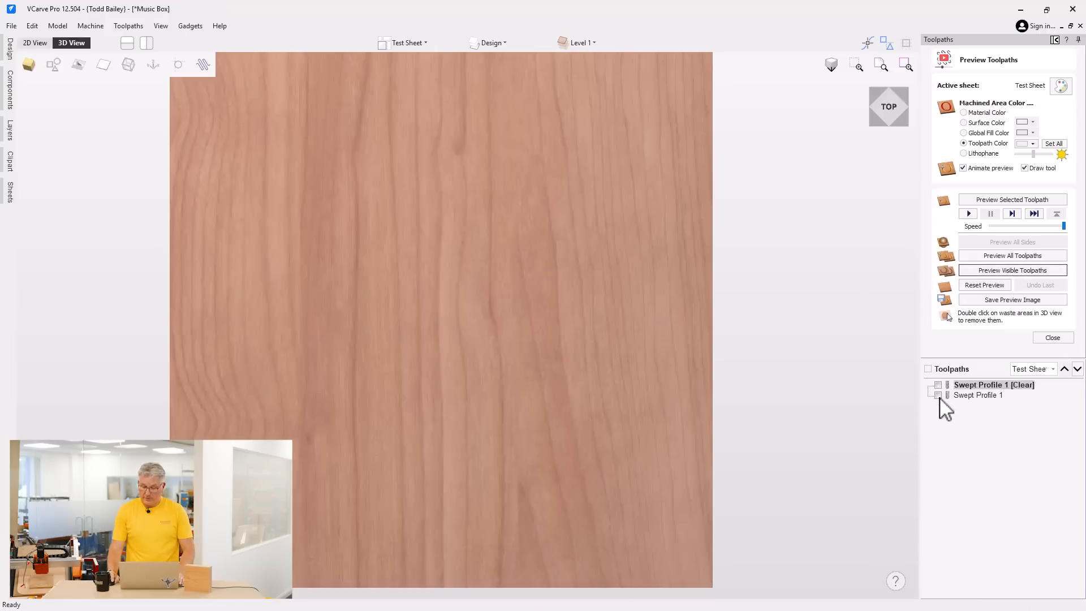
{"action": "left_click", "coordinate": [938, 397]}
{"action": "left_click", "coordinate": [938, 384]}
{"action": "left_click", "coordinate": [988, 272]}
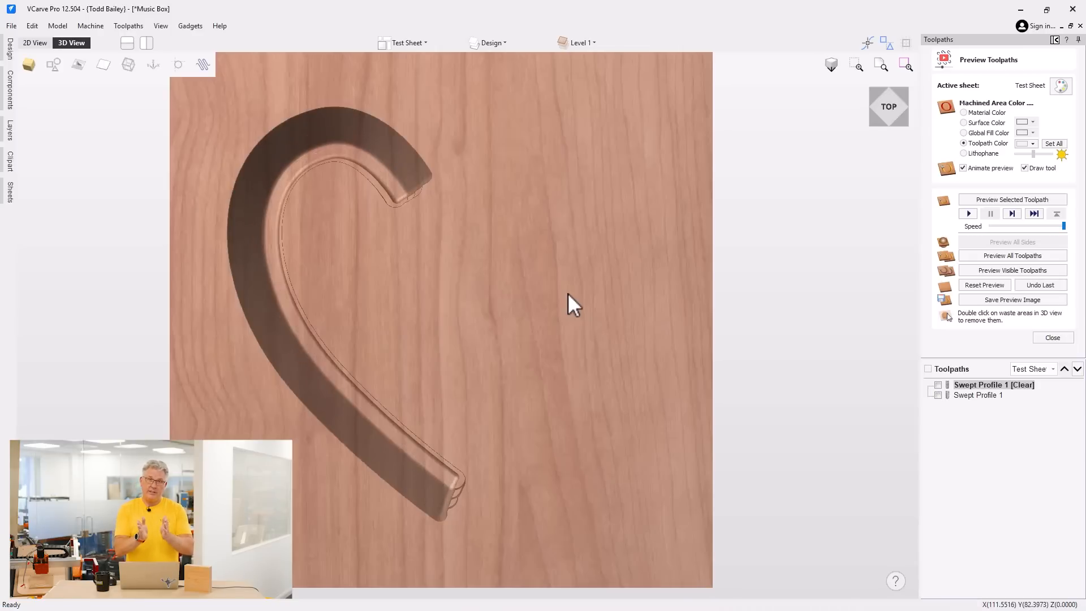
Examine the drive rail and the Swept Profile 1 toolpath lines in 2D around the filleted notch of the heart.
{"action": "double_click", "coordinate": [977, 395]}
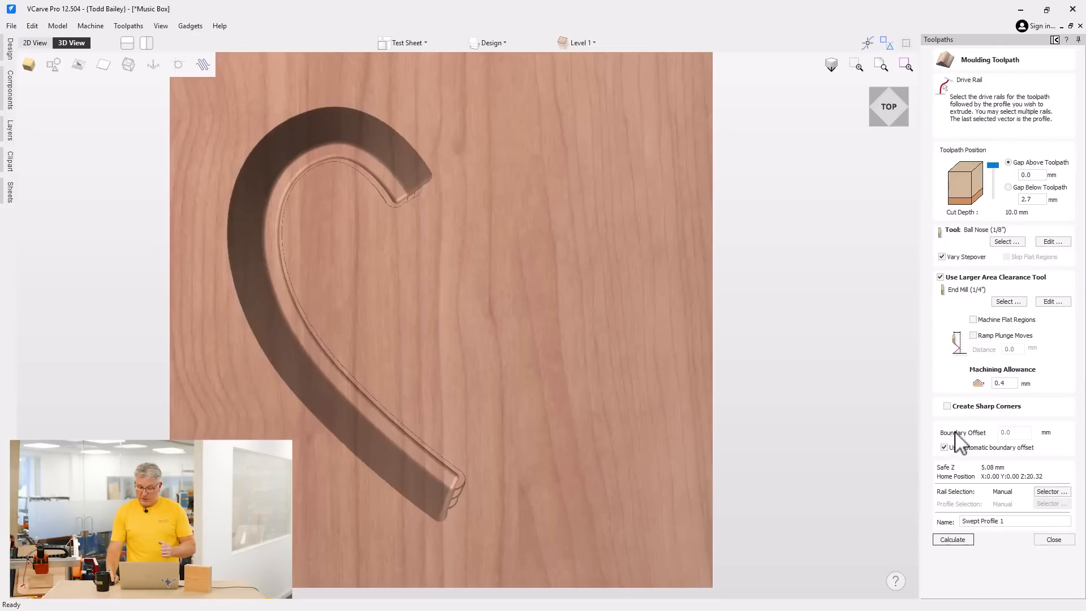
{"action": "left_click", "coordinate": [35, 42]}
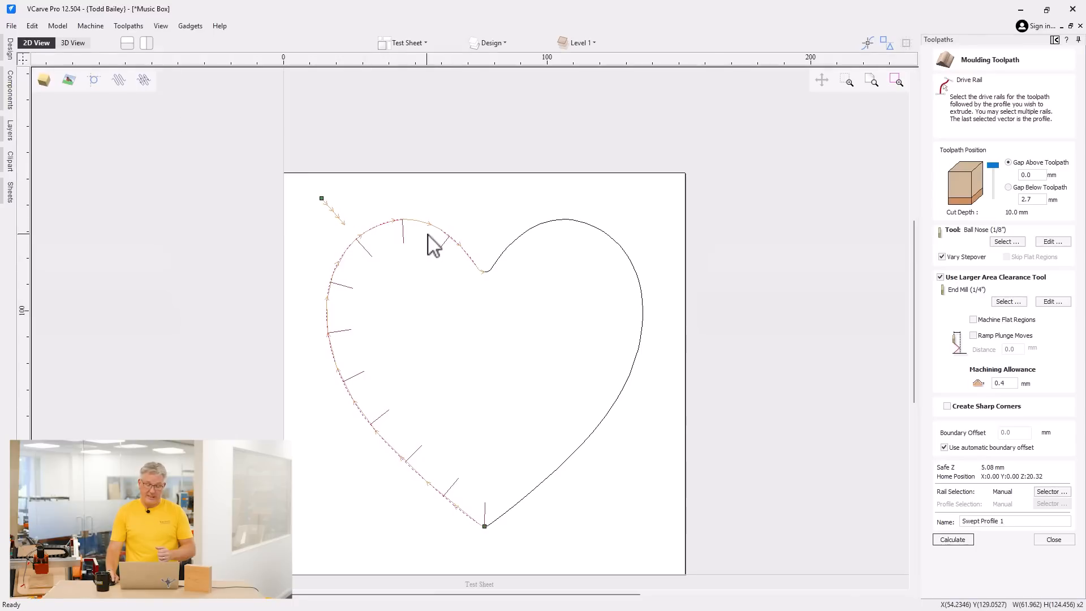
{"action": "scroll", "coordinate": [478, 280], "scroll_direction": "up", "scroll_amount": 3}
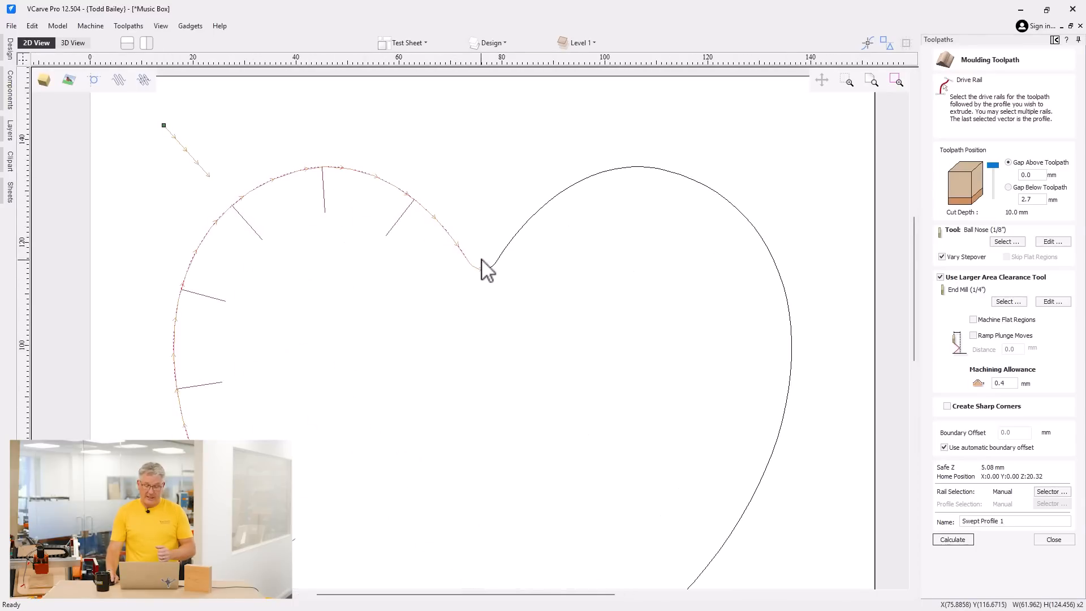
{"action": "left_click", "coordinate": [1053, 539]}
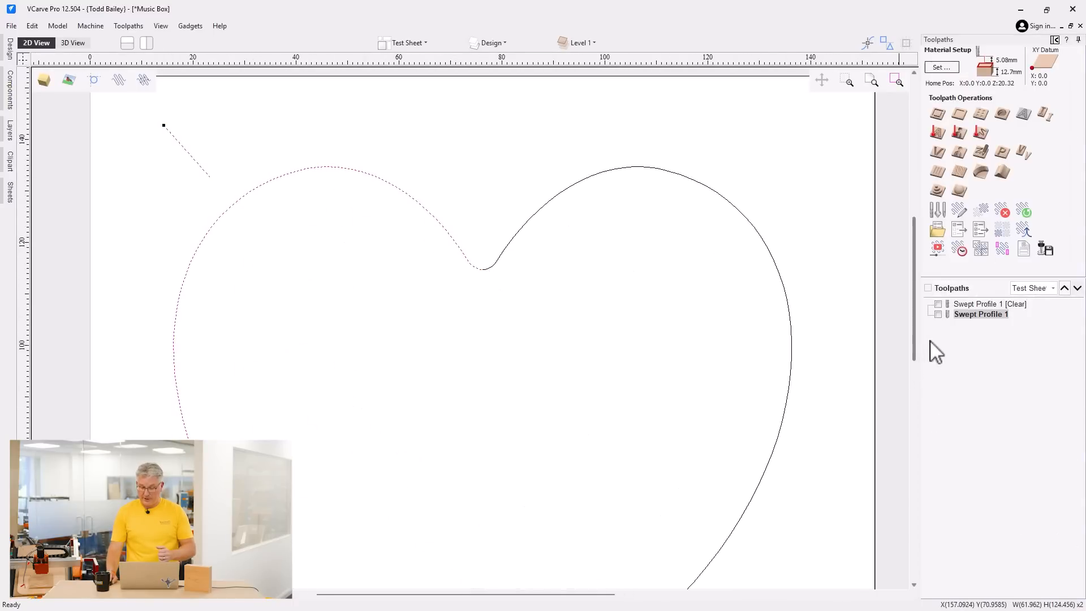
{"action": "left_click", "coordinate": [938, 315]}
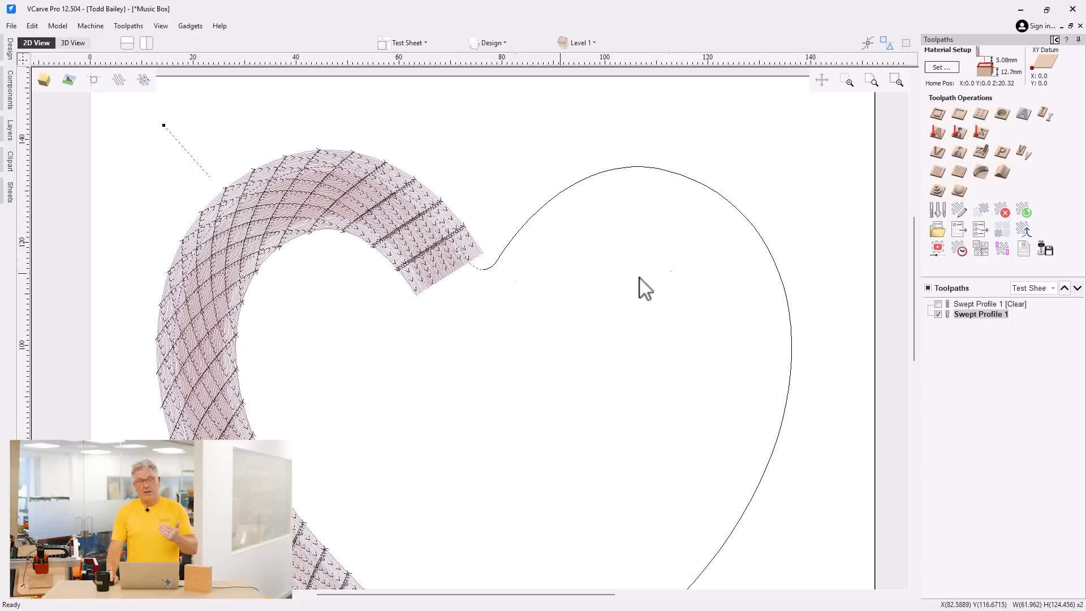
{"action": "left_click", "coordinate": [937, 313]}
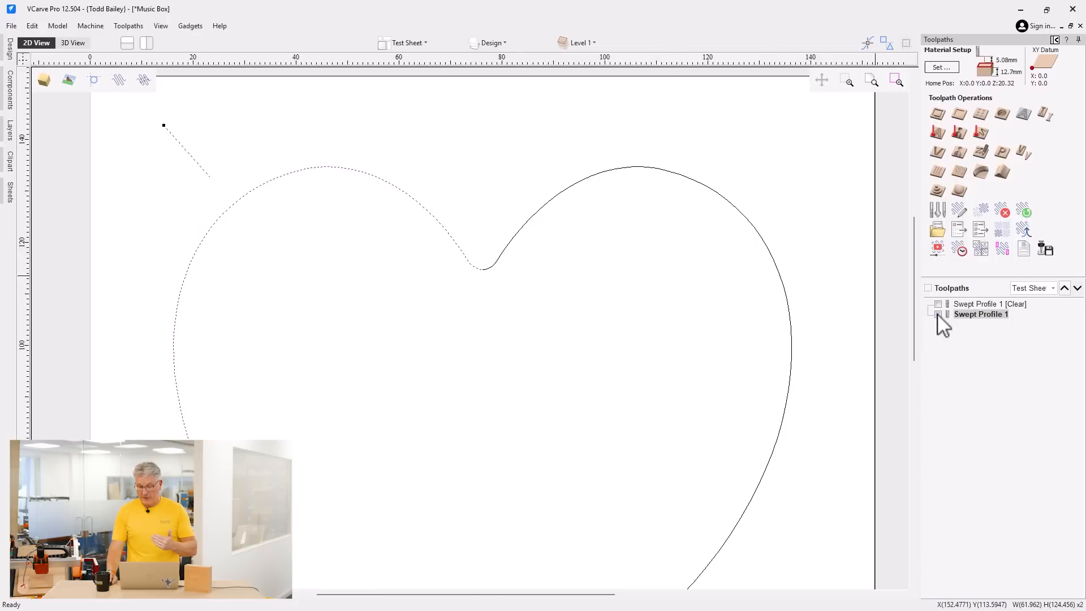
Recalculate Swept Profile 1 with the automatic boundary offset turned off, and inspect the toolpath end at the notch in 2D.
{"action": "double_click", "coordinate": [977, 315]}
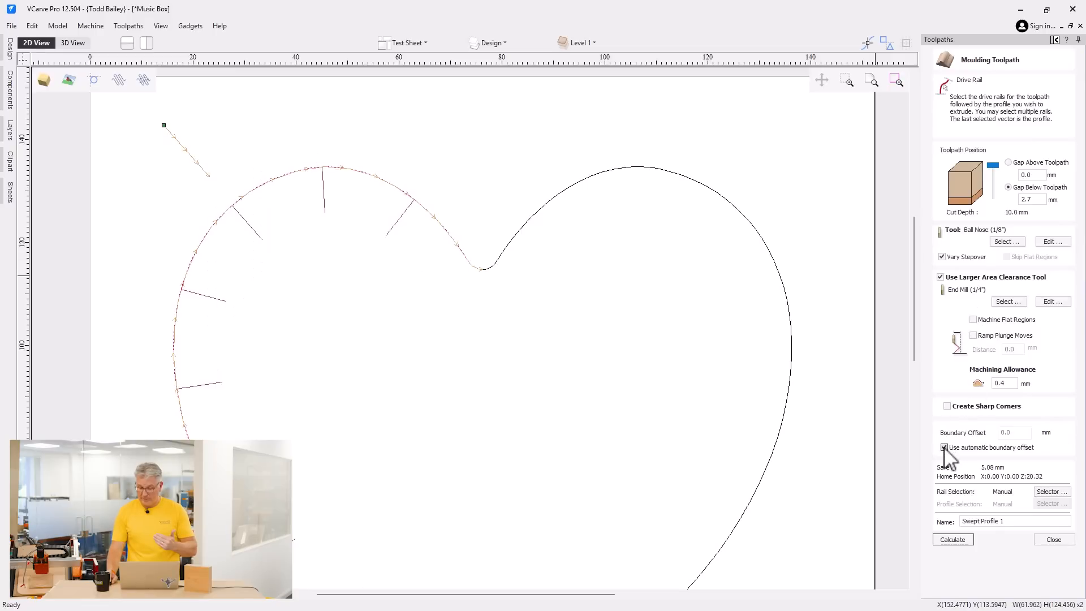
{"action": "left_click", "coordinate": [952, 539]}
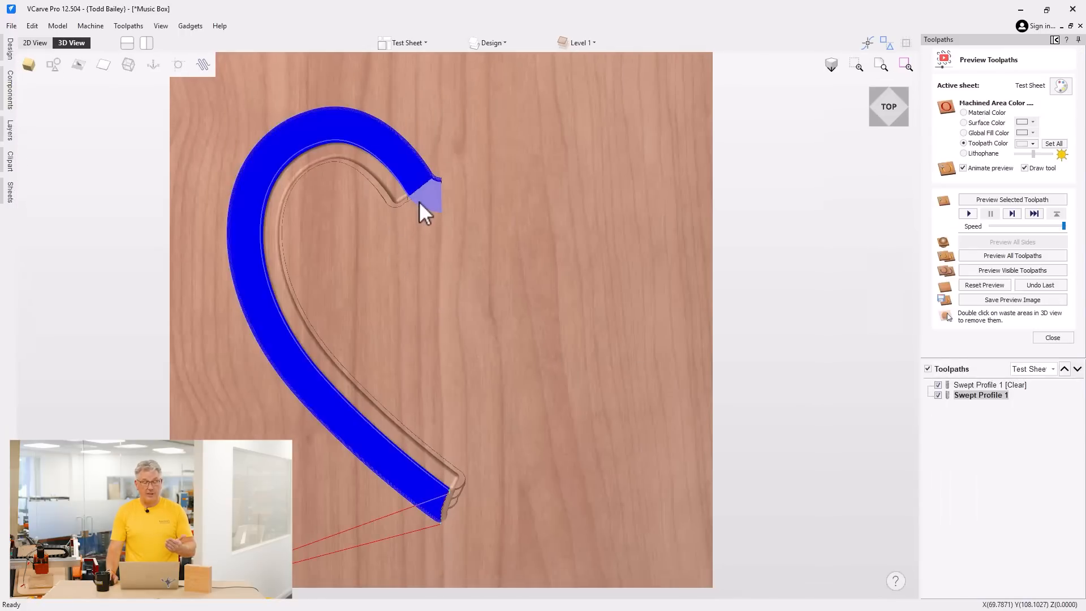
{"action": "left_click", "coordinate": [36, 43]}
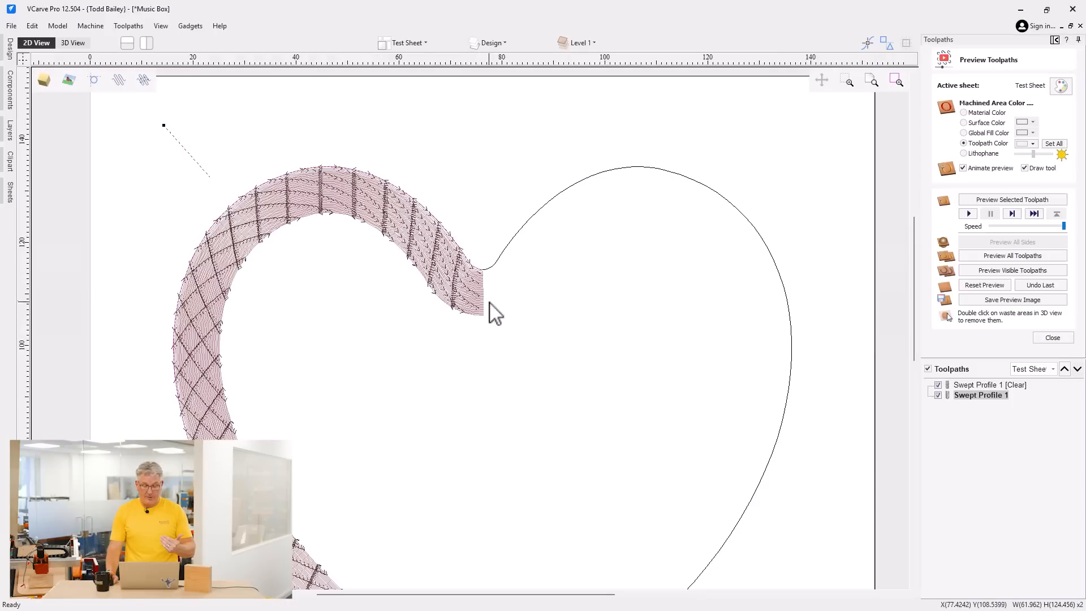
{"action": "scroll", "coordinate": [490, 303], "scroll_direction": "up", "scroll_amount": 2}
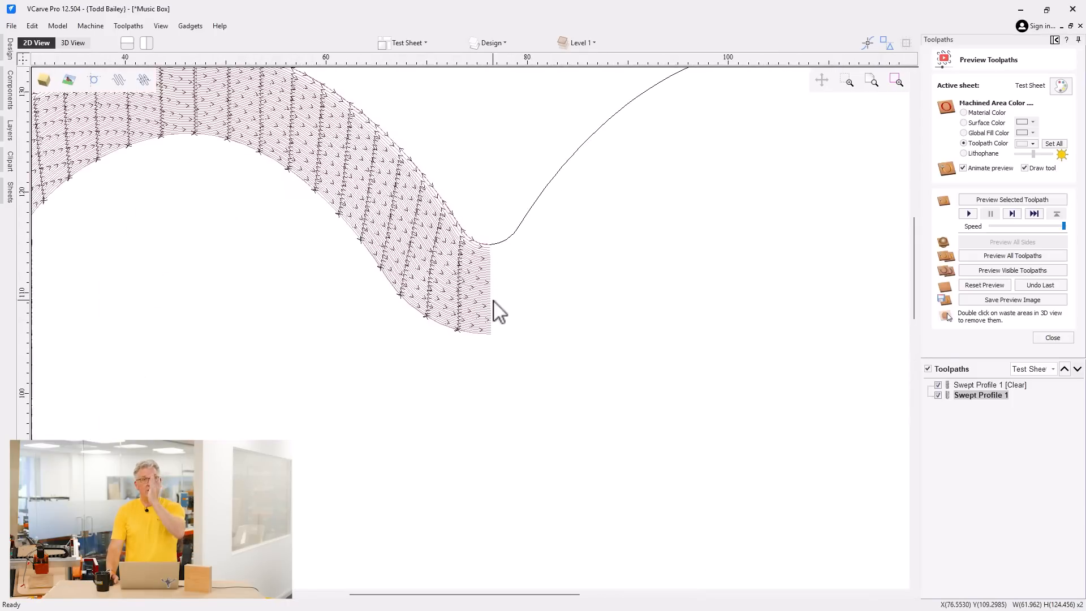
Examine in 2D where the Swept Profile 1 toolpath ends, from the notch to the heart's lower tip.
{"action": "scroll", "coordinate": [498, 309], "scroll_direction": "down", "scroll_amount": 2}
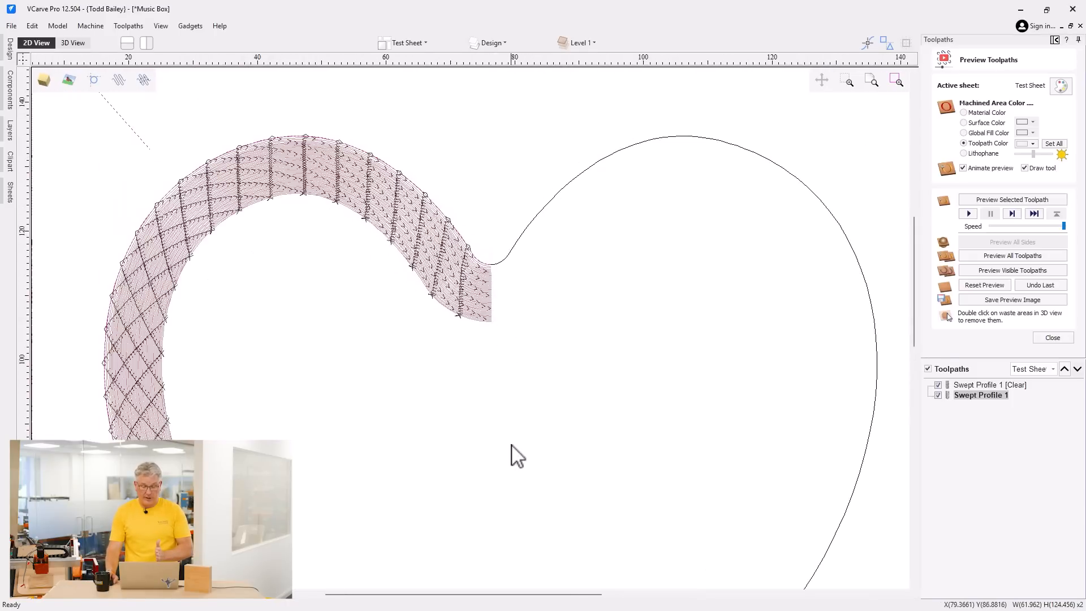
{"action": "scroll", "coordinate": [514, 453], "scroll_direction": "up", "scroll_amount": 1}
{"action": "middle_click_drag", "start_coordinate": [523, 397], "coordinate": [524, 204]}
{"action": "scroll", "coordinate": [524, 438], "scroll_direction": "up", "scroll_amount": 3}
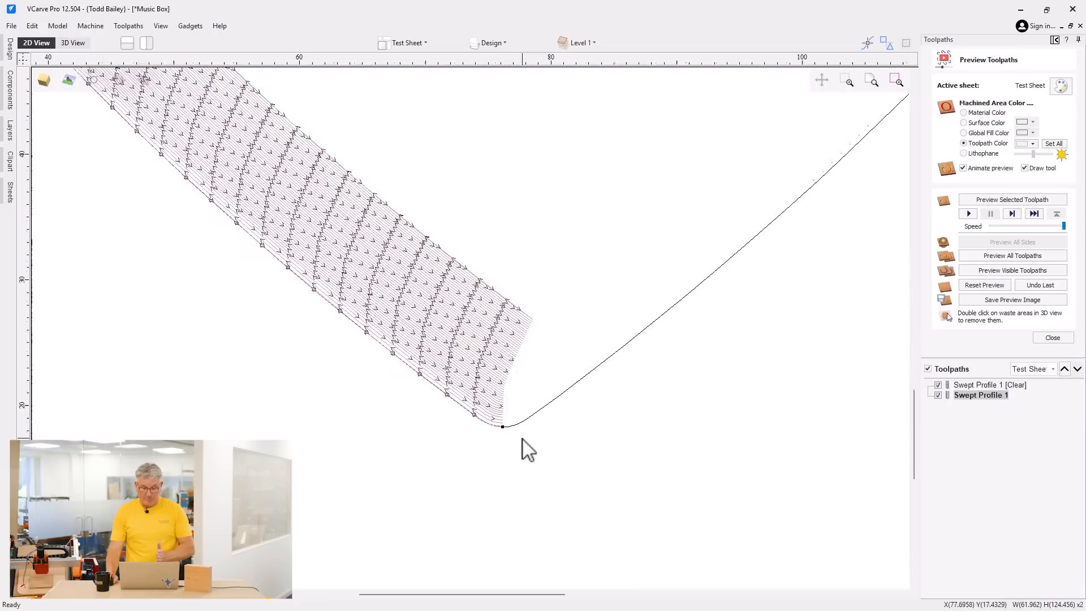
{"action": "scroll", "coordinate": [511, 413], "scroll_direction": "up", "scroll_amount": 2}
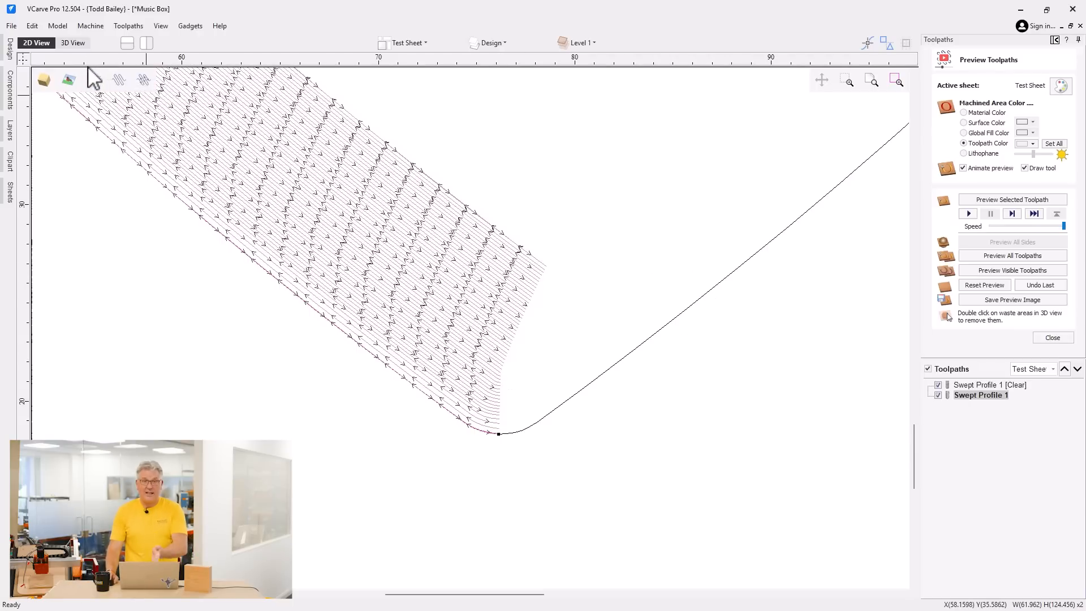
Reset the preview, cut both Swept Profile 1 toolpaths on the uncut block in 3D, and inspect both ends of the cut.
{"action": "left_click", "coordinate": [72, 42]}
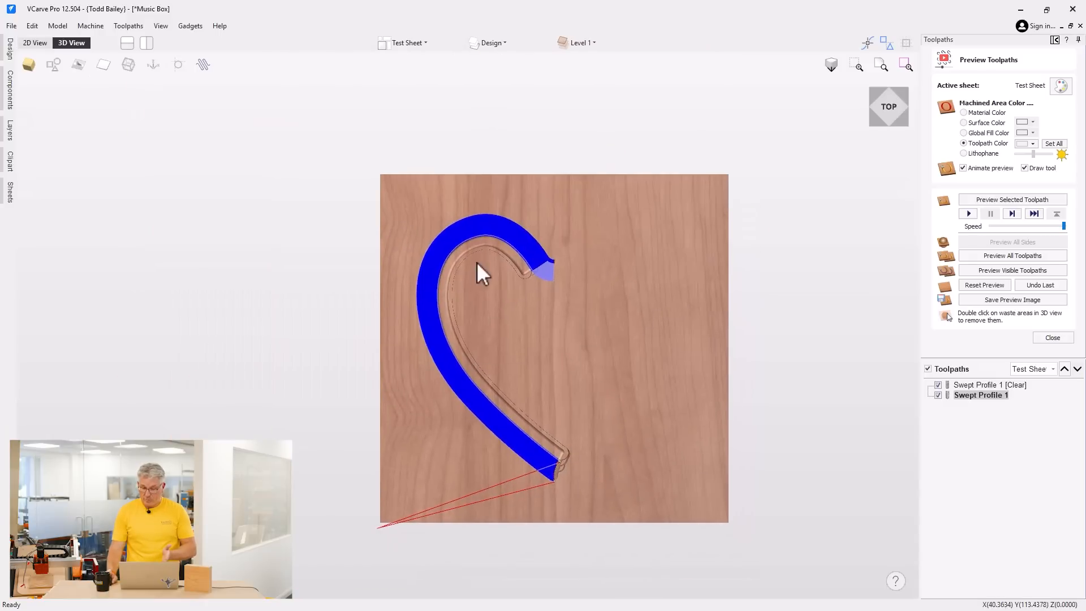
{"action": "left_click", "coordinate": [973, 272]}
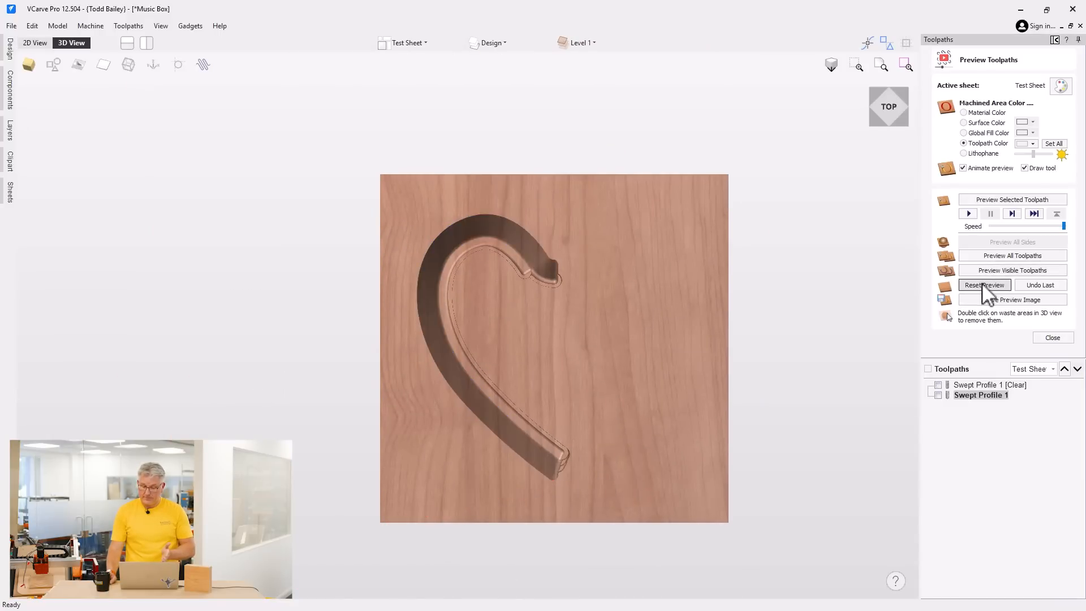
{"action": "left_click", "coordinate": [984, 285]}
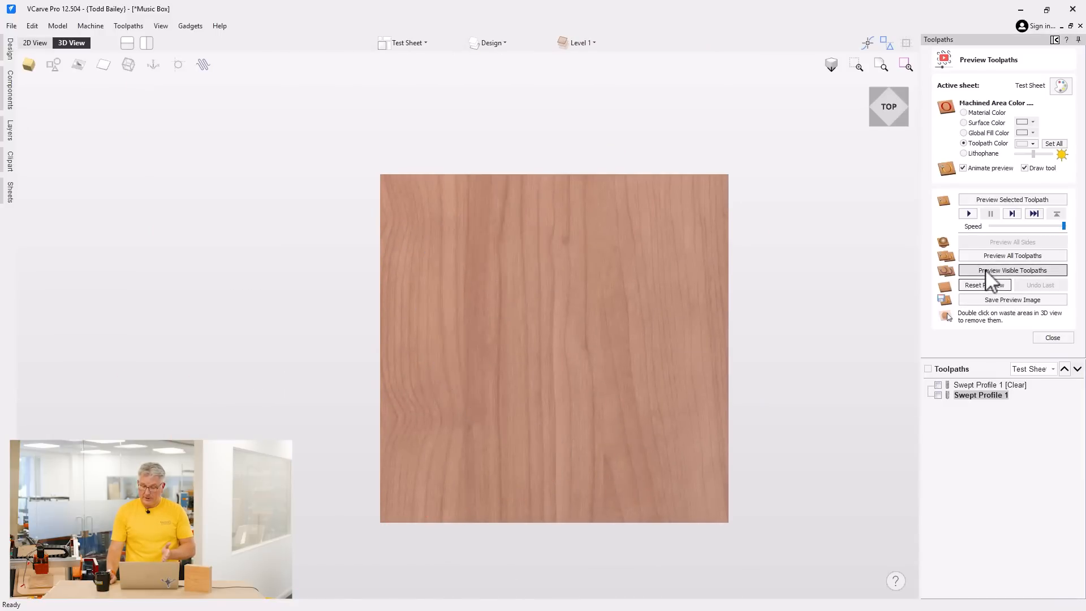
{"action": "left_click", "coordinate": [943, 385]}
{"action": "left_click", "coordinate": [938, 396]}
{"action": "left_click", "coordinate": [938, 385]}
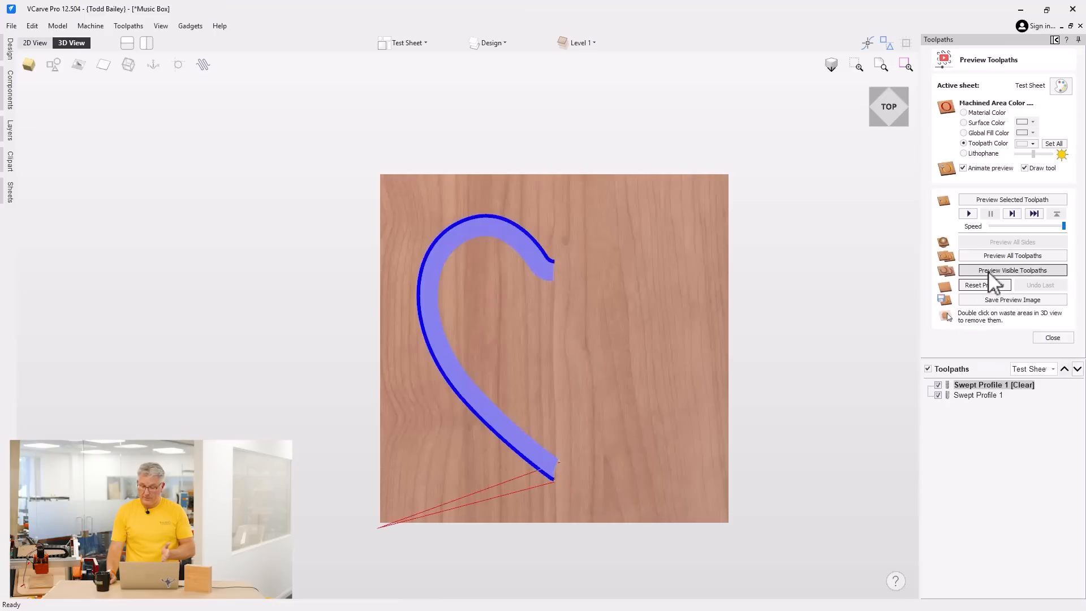
{"action": "left_click", "coordinate": [994, 272]}
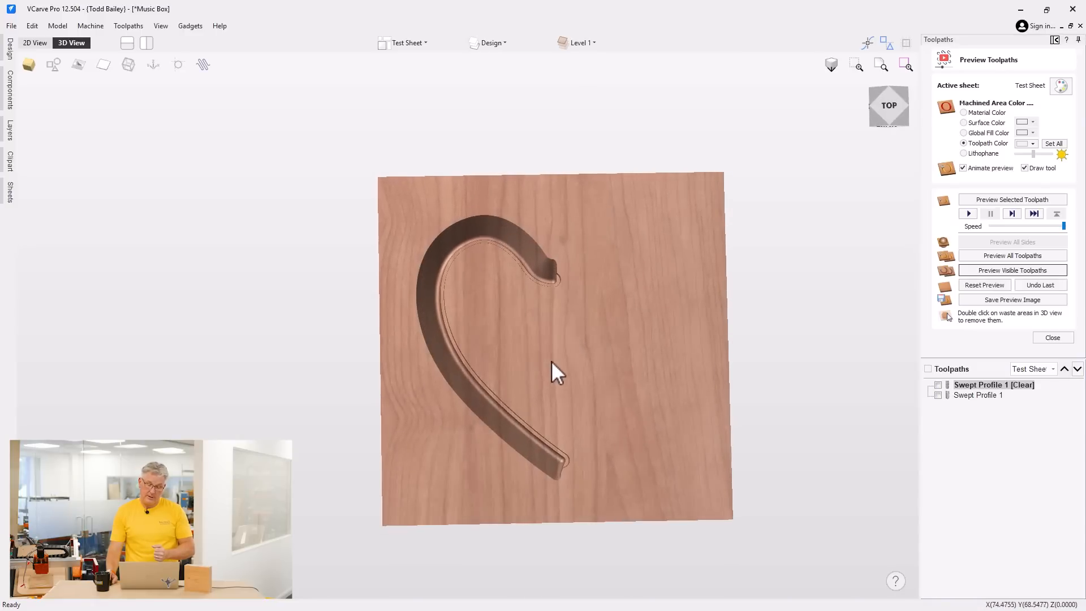
{"action": "scroll", "coordinate": [529, 334], "scroll_direction": "up", "scroll_amount": 4}
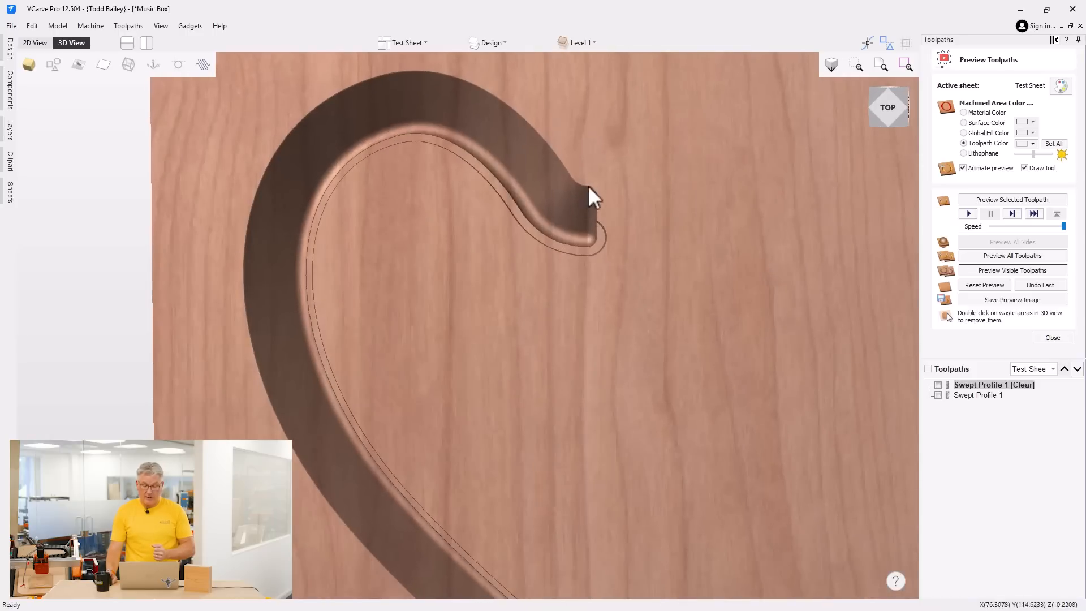
{"action": "scroll", "coordinate": [591, 163], "scroll_direction": "down", "scroll_amount": 1}
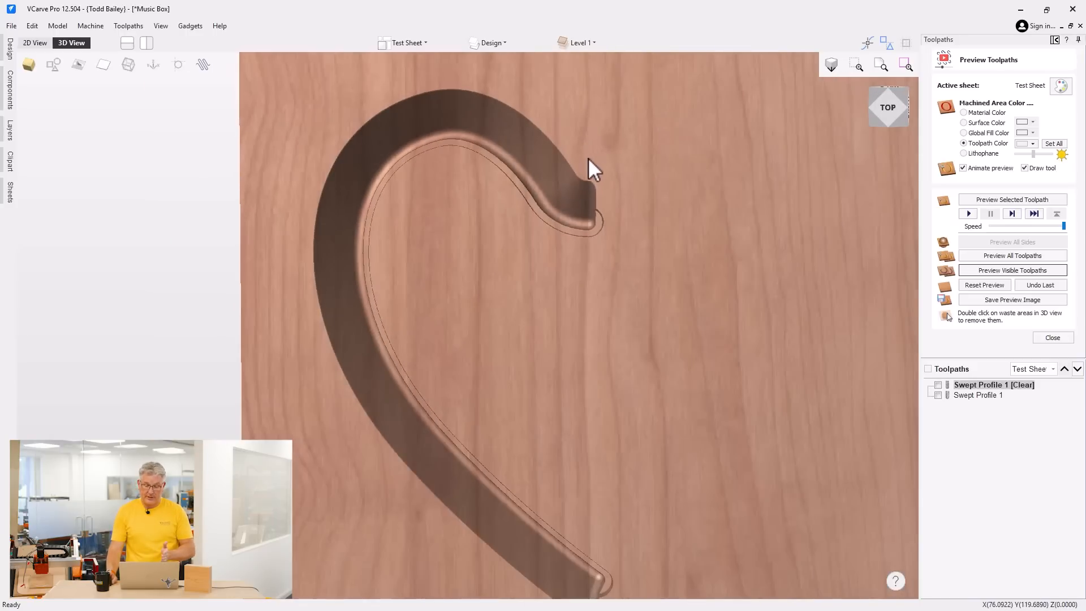
{"action": "middle_click_drag", "start_coordinate": [602, 475], "coordinate": [605, 426]}
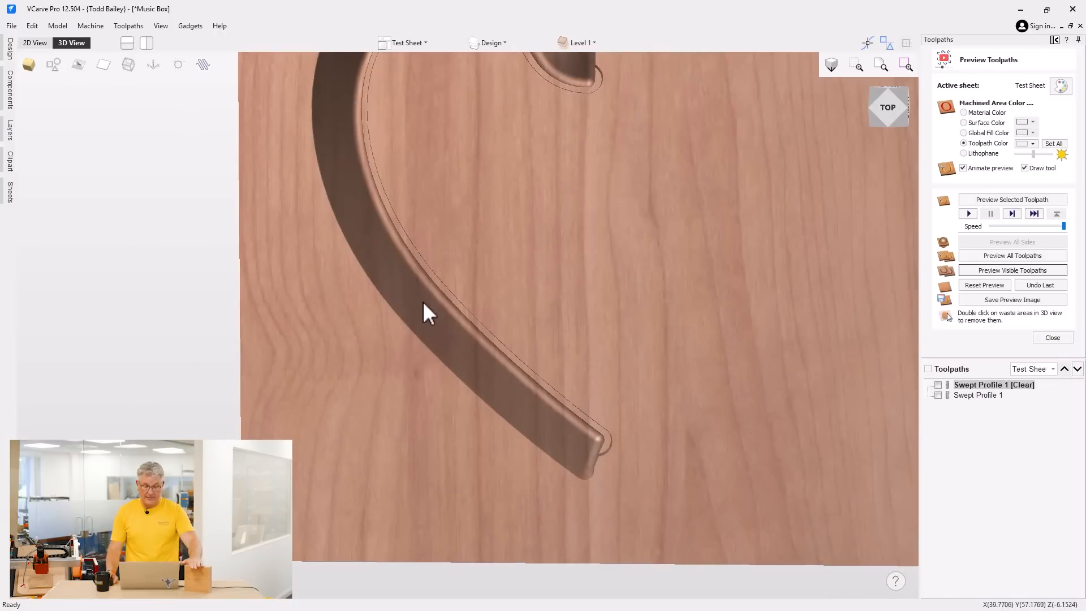
{"action": "scroll", "coordinate": [422, 301], "scroll_direction": "down", "scroll_amount": 5}
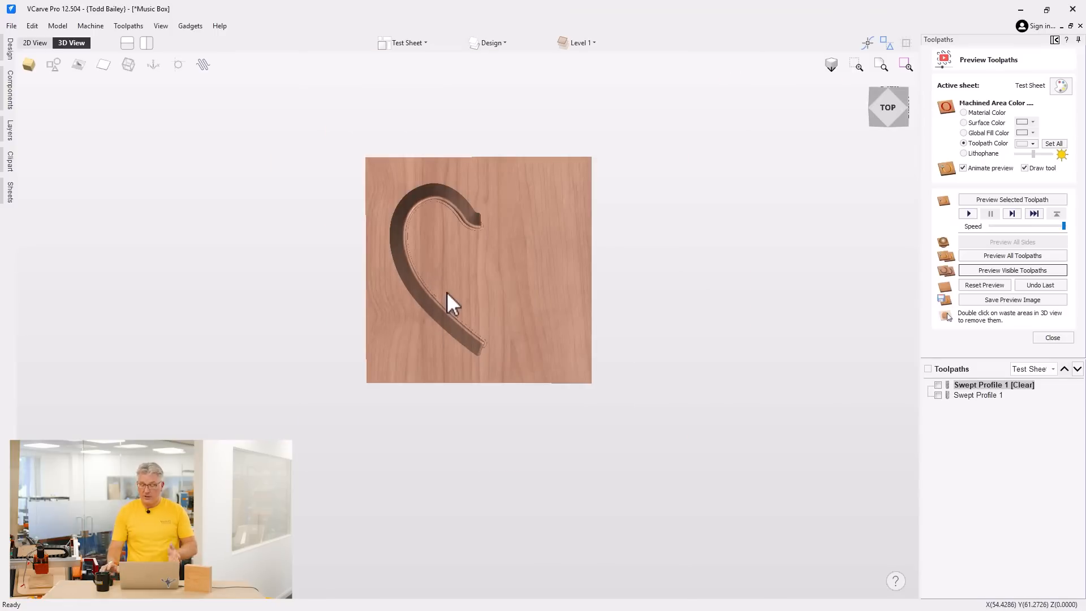
Return to the 2D view of the heart and make the Design sheet visible alongside the Test Sheet.
{"action": "double_click", "coordinate": [960, 395]}
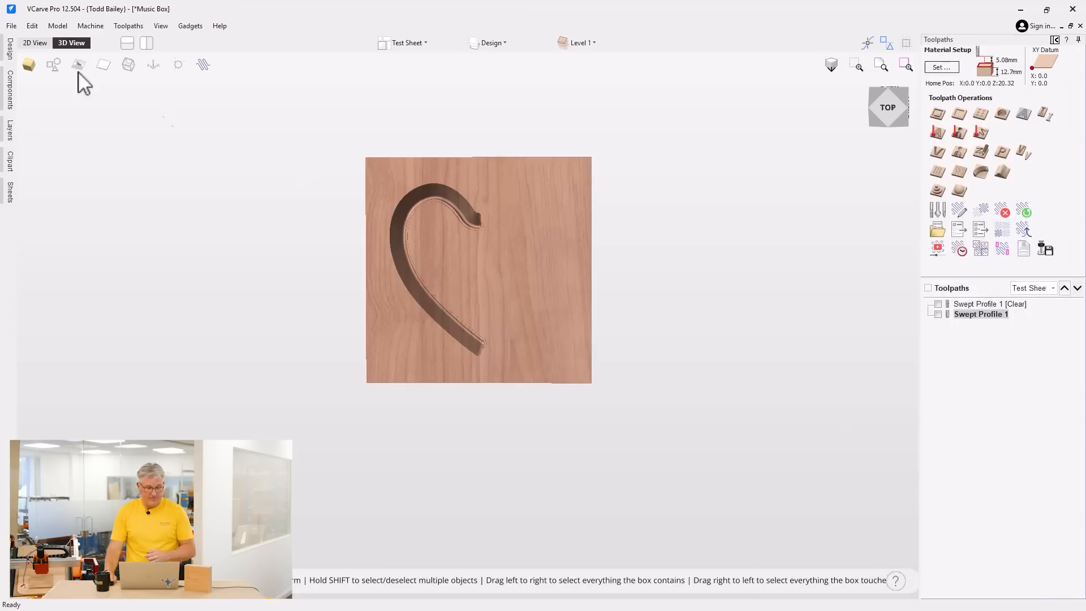
{"action": "left_click", "coordinate": [35, 42]}
{"action": "scroll", "coordinate": [393, 140], "scroll_direction": "down", "scroll_amount": 8}
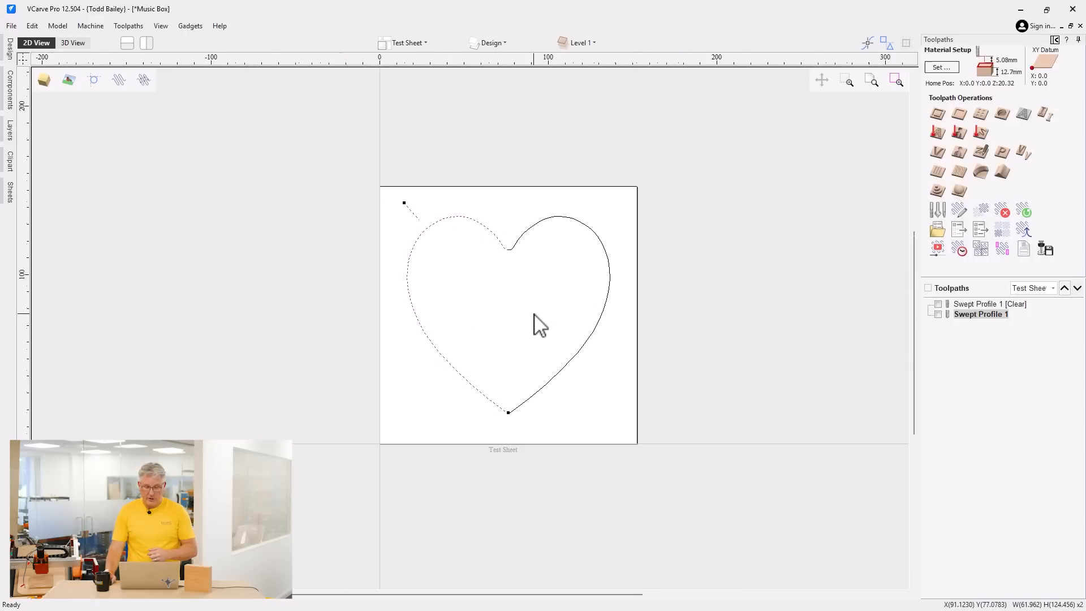
{"action": "scroll", "coordinate": [536, 322], "scroll_direction": "up", "scroll_amount": 1}
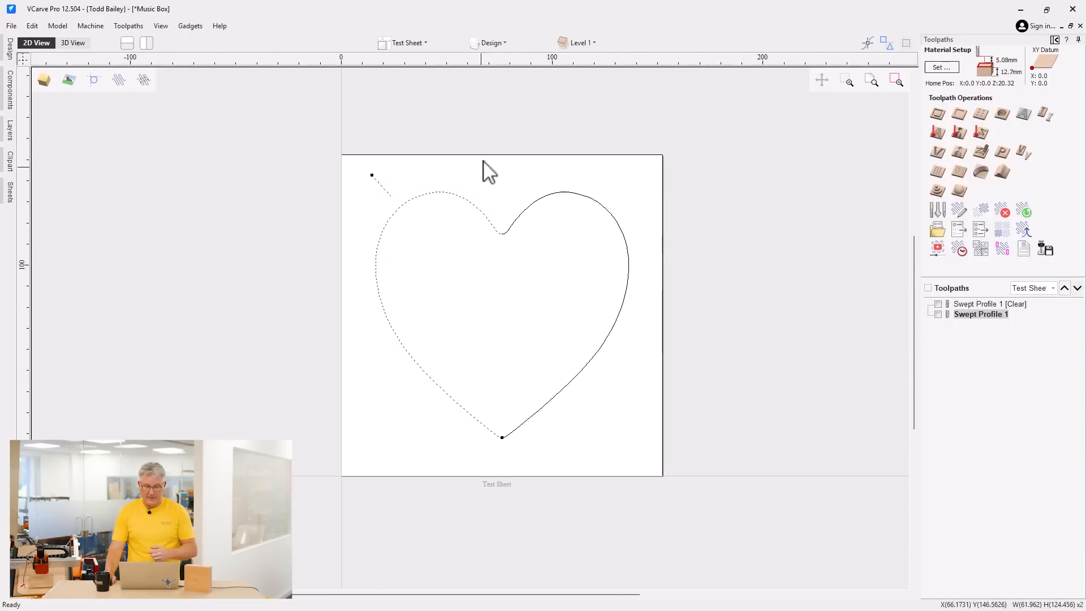
{"action": "left_click", "coordinate": [501, 45]}
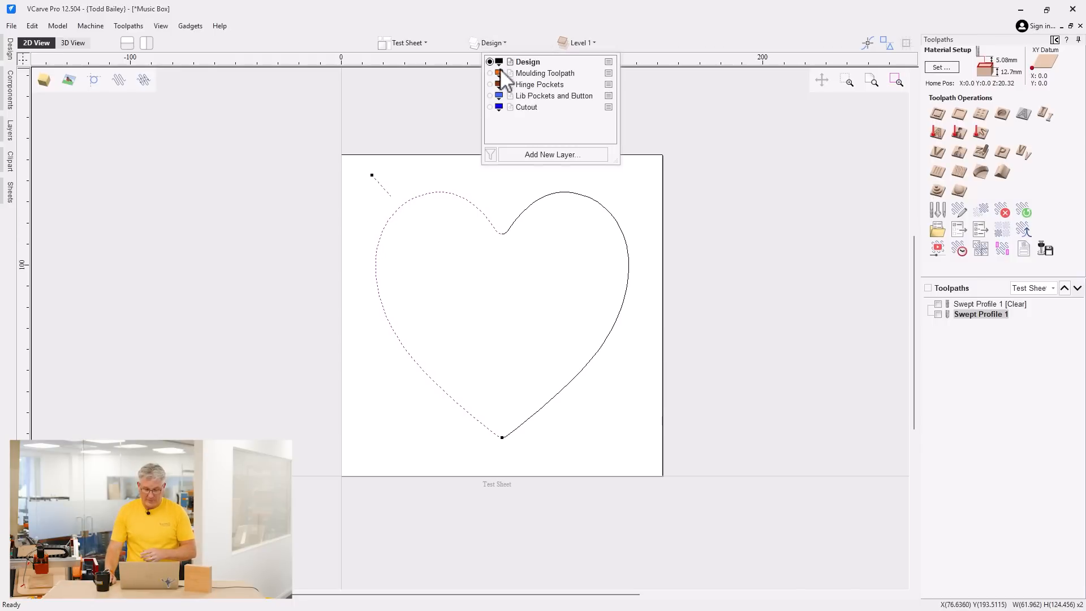
{"action": "left_click", "coordinate": [478, 80]}
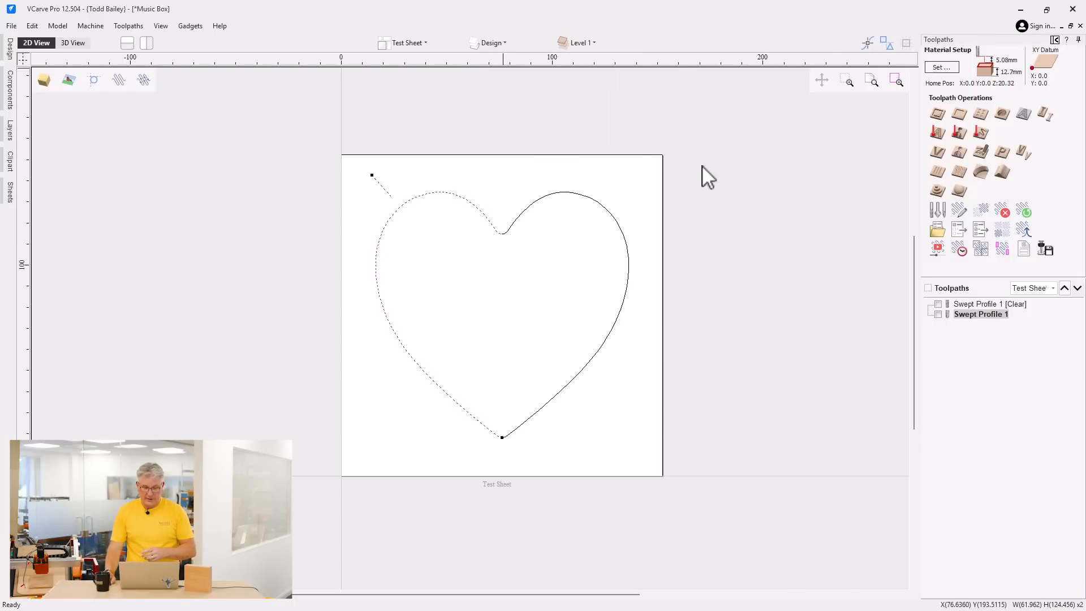
{"action": "left_click", "coordinate": [423, 43]}
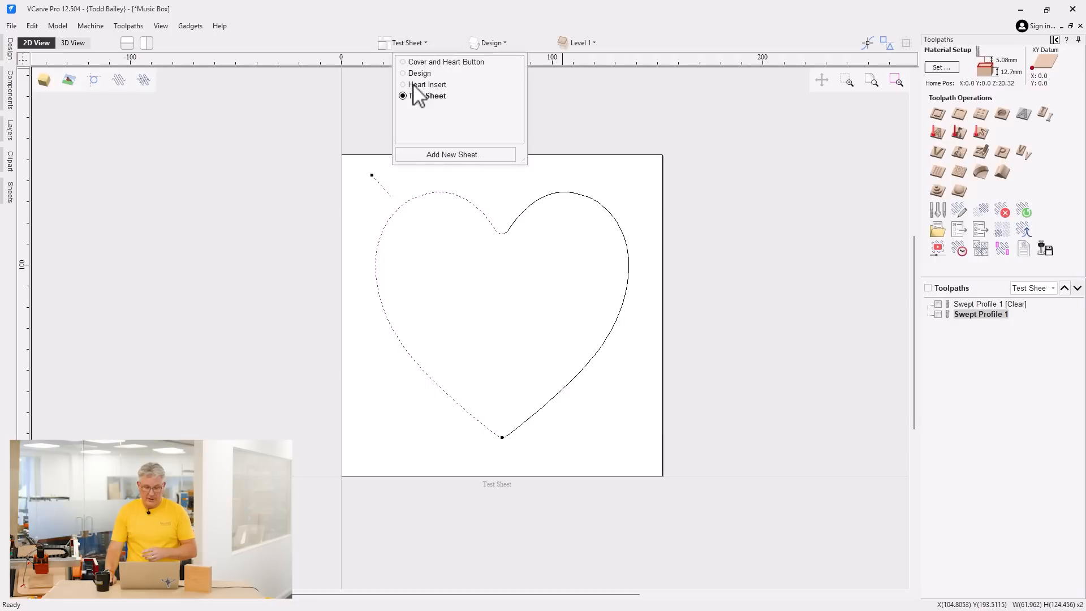
{"action": "left_click", "coordinate": [403, 73]}
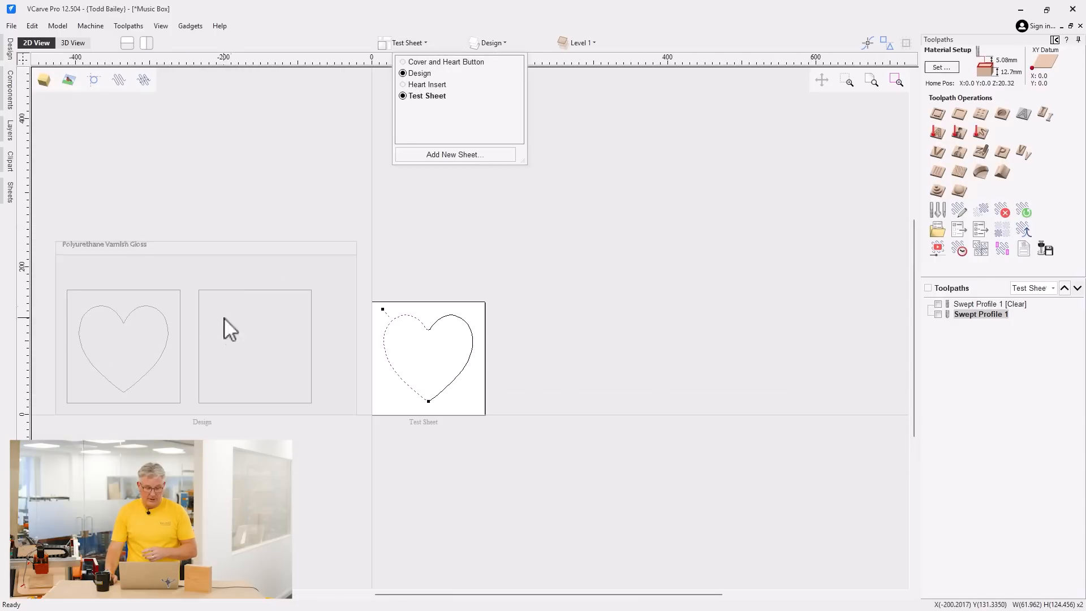
Make the Design sheet the active sheet.
{"action": "middle_click_drag", "start_coordinate": [420, 298], "coordinate": [447, 299]}
{"action": "left_click", "coordinate": [437, 297]}
{"action": "double_click", "coordinate": [427, 277]}
{"action": "middle_click_drag", "start_coordinate": [488, 339], "coordinate": [531, 332]}
{"action": "scroll", "coordinate": [533, 311], "scroll_direction": "up", "scroll_amount": 2}
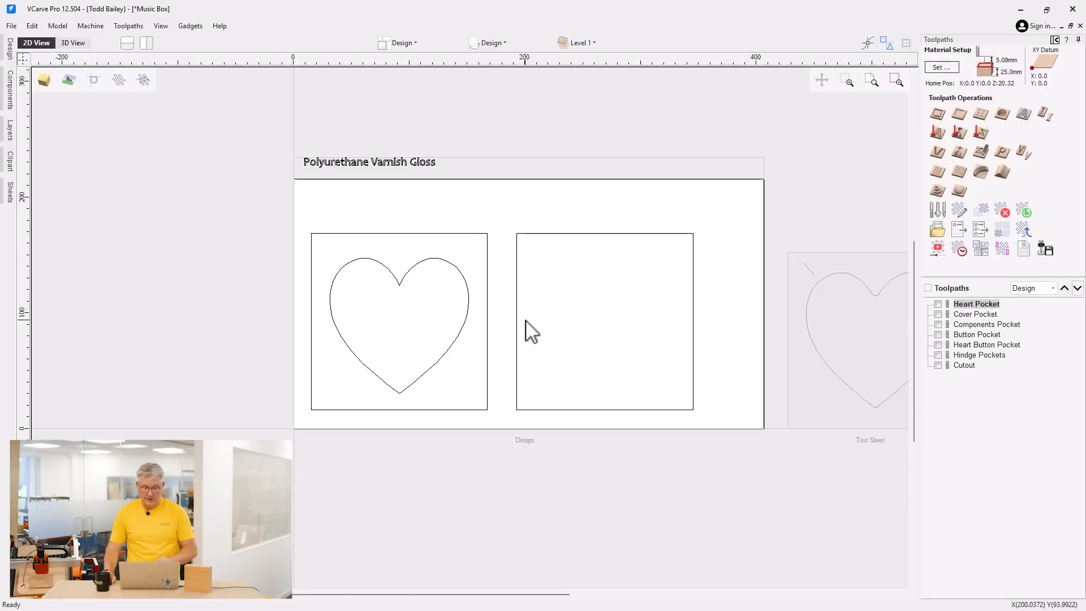
Select the two square outlines and the heart outline on the Design sheet in turn, and clear the selection.
{"action": "left_click", "coordinate": [488, 255]}
{"action": "left_click", "coordinate": [517, 243]}
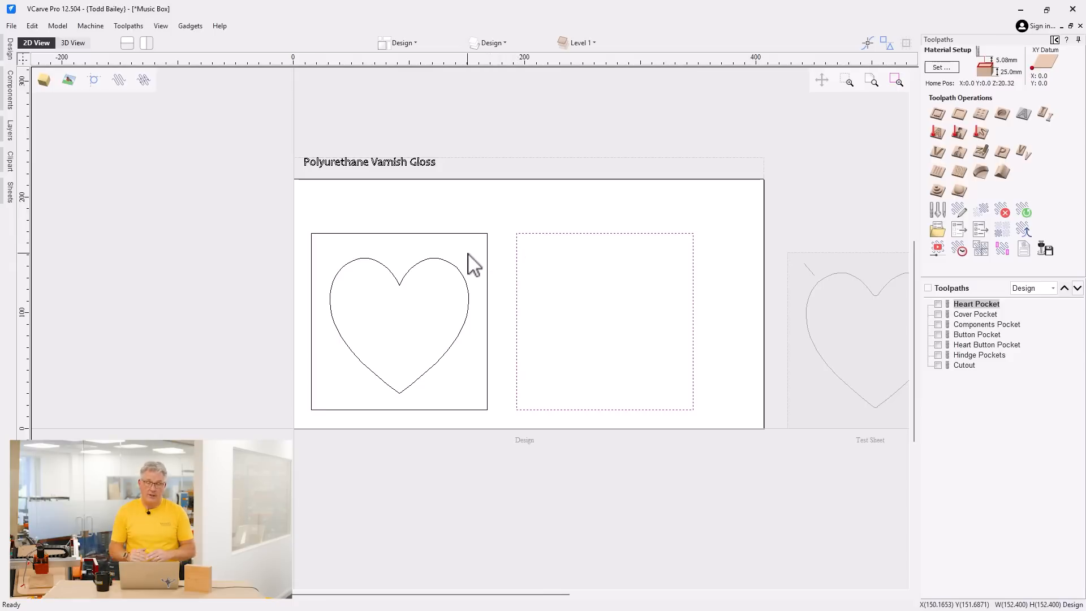
{"action": "left_click", "coordinate": [457, 266]}
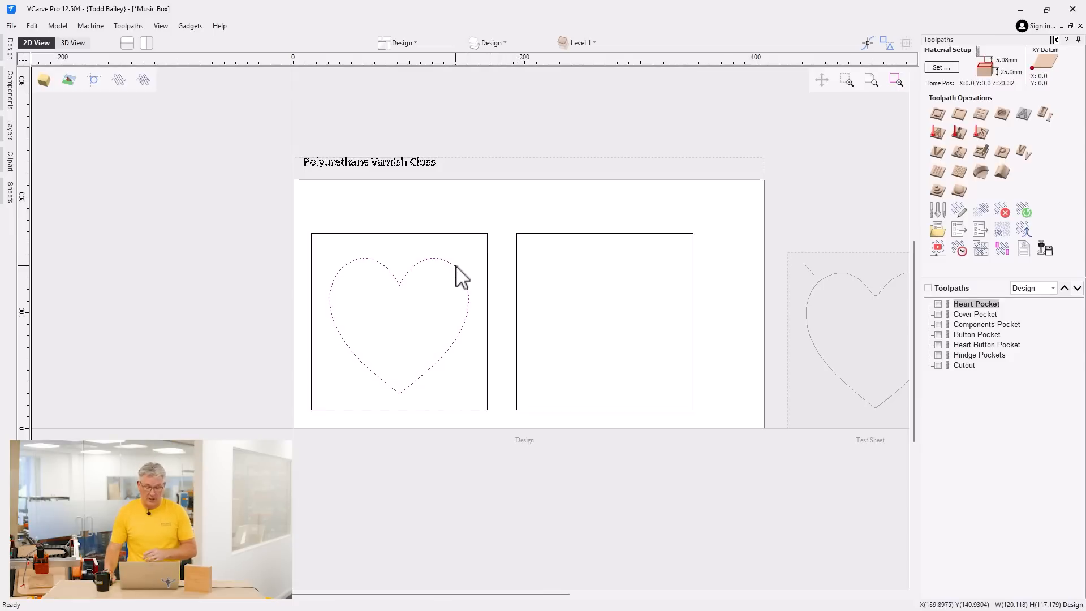
{"action": "left_click", "coordinate": [395, 303]}
Make the Moulding Toolpath layer visible in addition to the Design layer.
{"action": "left_click", "coordinate": [512, 44]}
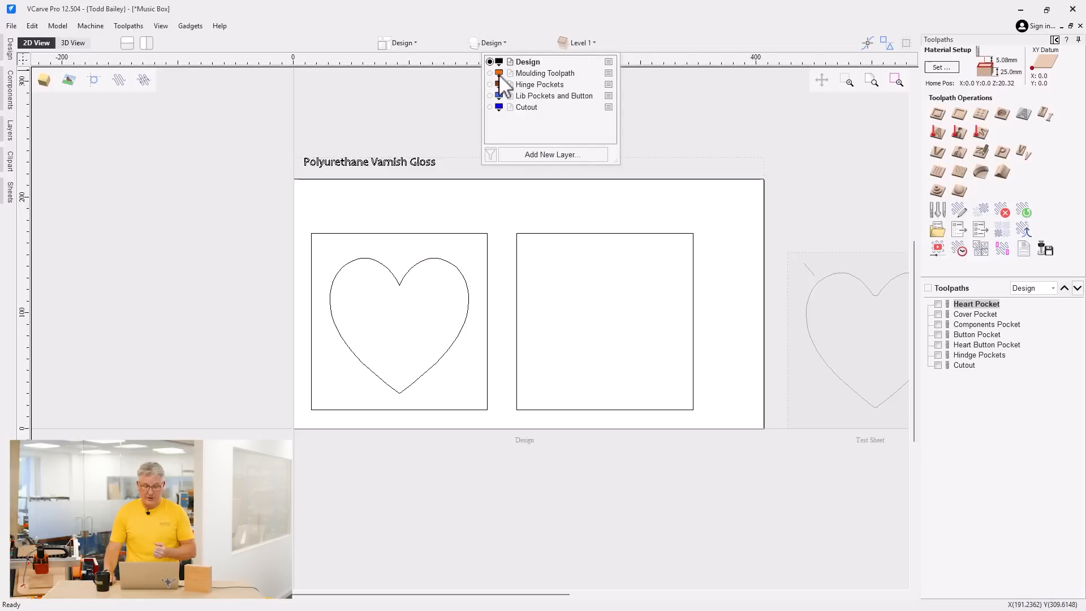
{"action": "left_click", "coordinate": [491, 74]}
{"action": "left_click", "coordinate": [393, 215]}
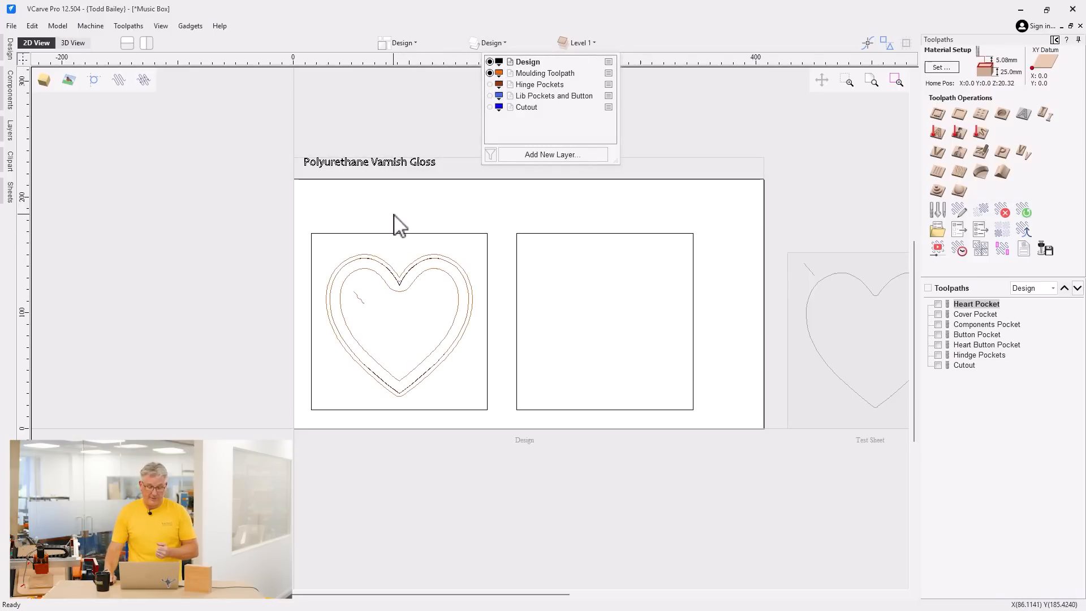
{"action": "scroll", "coordinate": [393, 340], "scroll_direction": "up", "scroll_amount": 1}
{"action": "scroll", "coordinate": [399, 352], "scroll_direction": "up", "scroll_amount": 2}
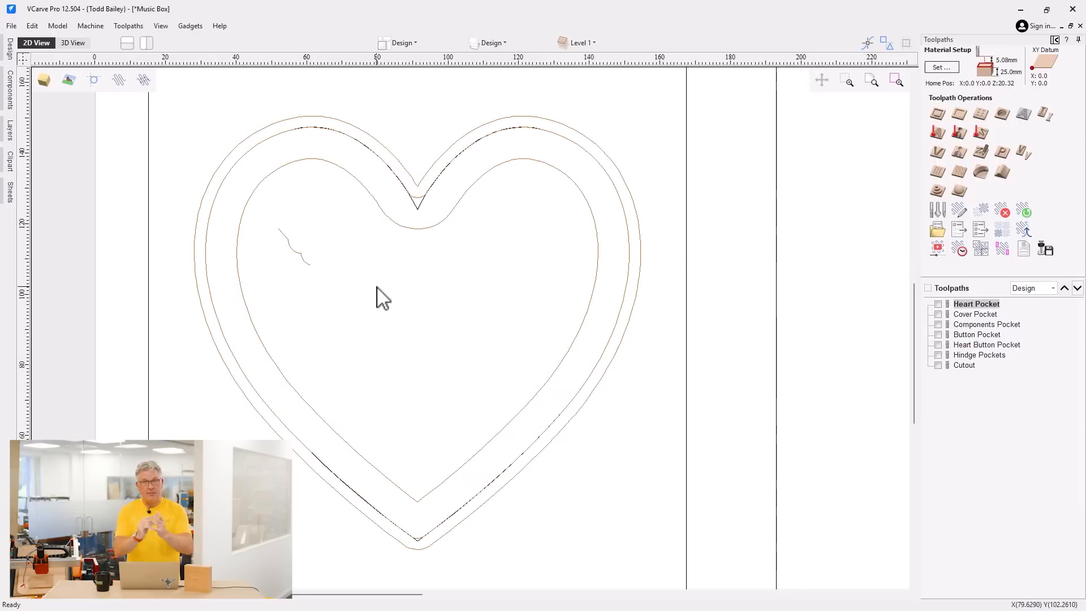
Select the filleted middle heart rail and the curved profile line inside the heart in turn to inspect them.
{"action": "left_click", "coordinate": [416, 197]}
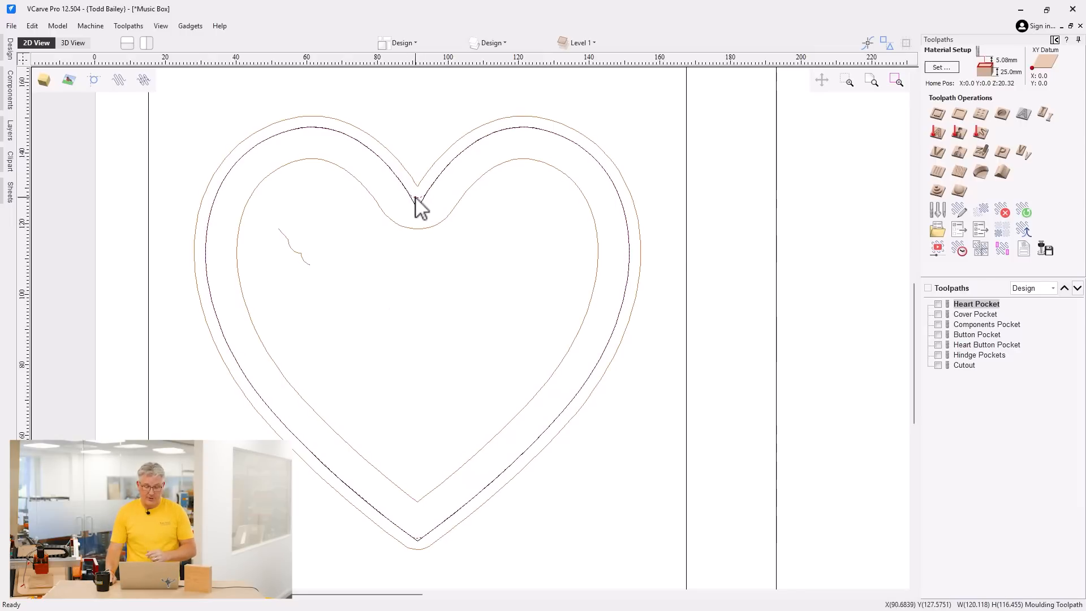
{"action": "left_click", "coordinate": [304, 263]}
{"action": "scroll", "coordinate": [281, 233], "scroll_direction": "up", "scroll_amount": 2}
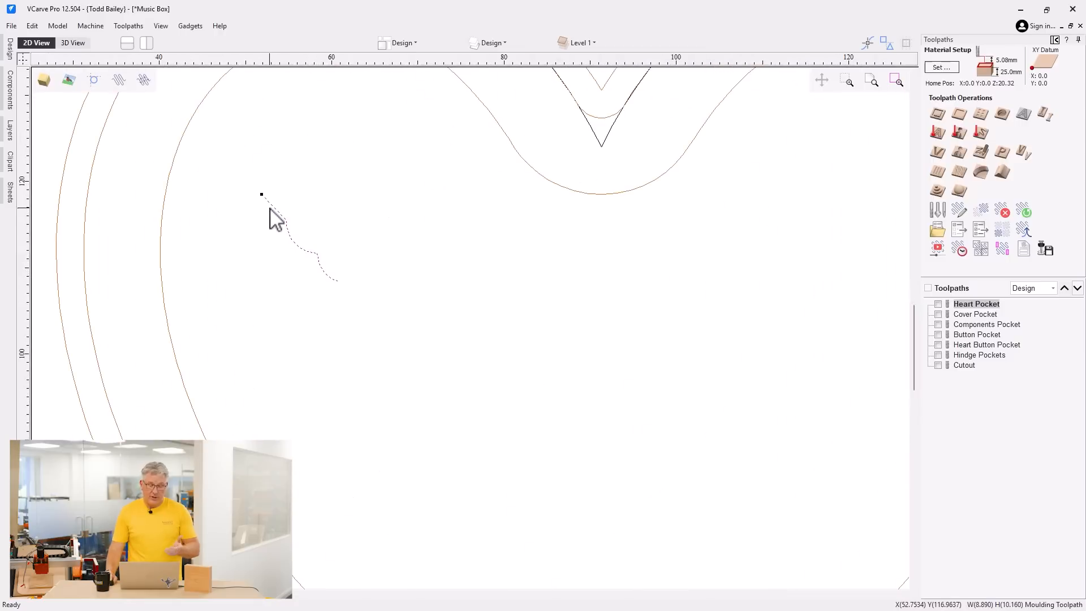
{"action": "left_click", "coordinate": [272, 238]}
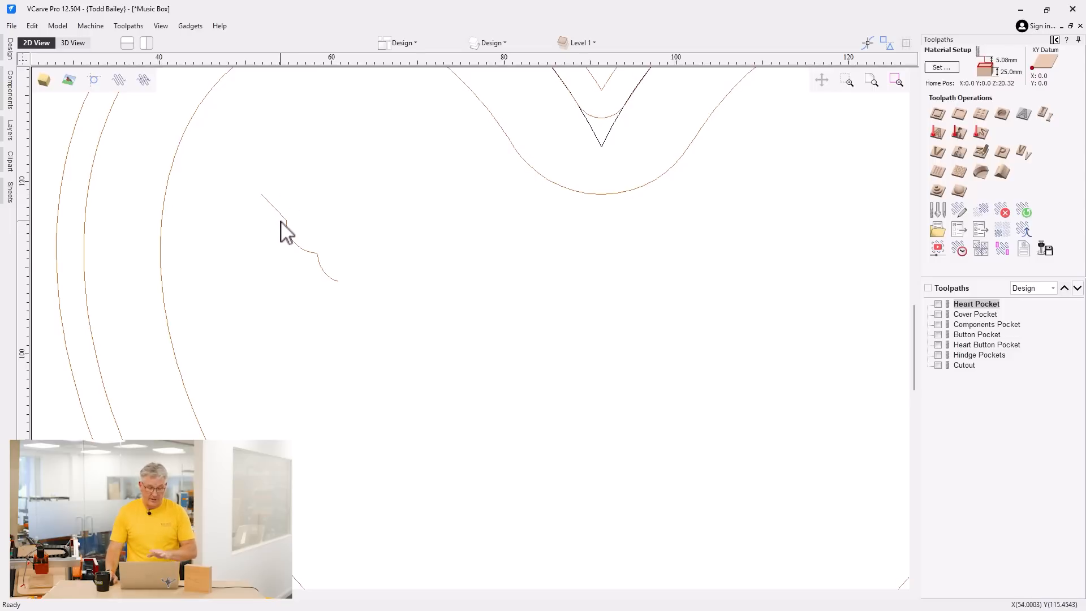
{"action": "scroll", "coordinate": [280, 233], "scroll_direction": "down", "scroll_amount": 1}
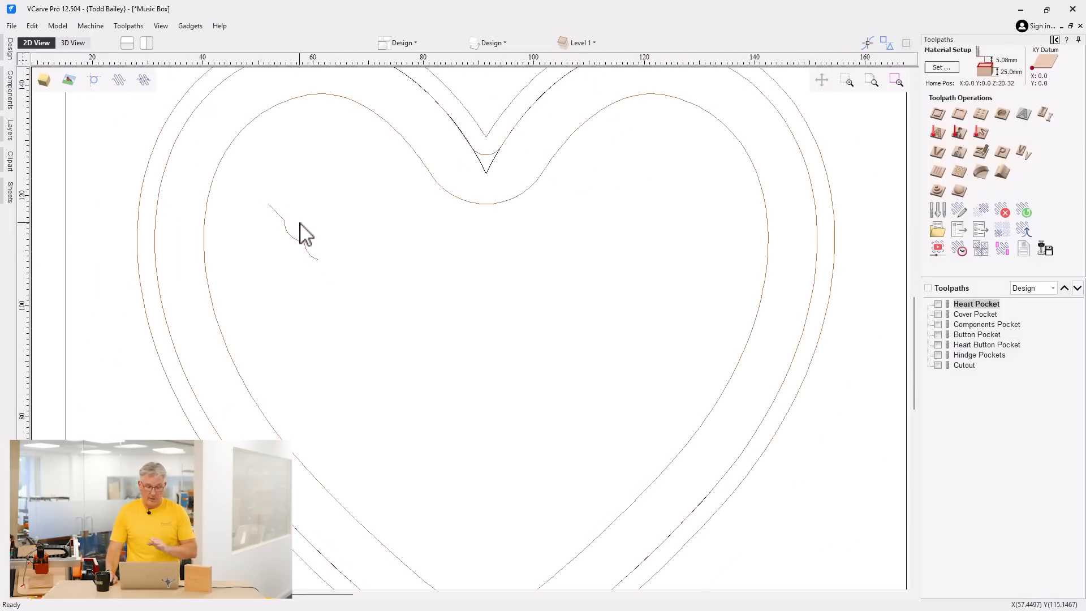
Select the filleted middle heart, the inner offset heart and the outer offset heart in turn to compare the moulding vectors.
{"action": "left_click", "coordinate": [481, 154]}
{"action": "scroll", "coordinate": [476, 161], "scroll_direction": "down", "scroll_amount": 1}
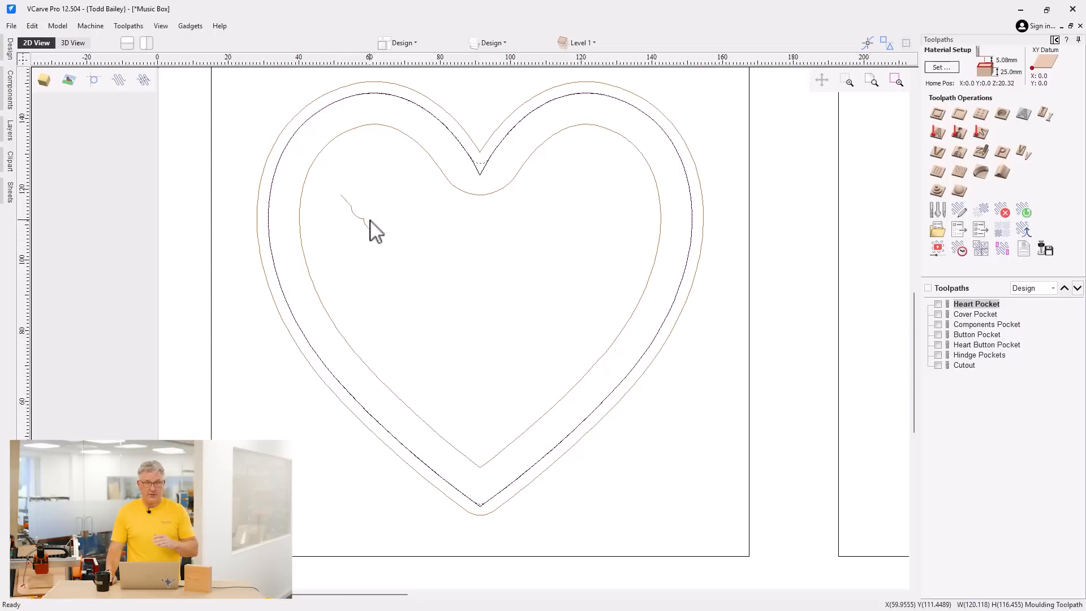
{"action": "left_click", "coordinate": [490, 195]}
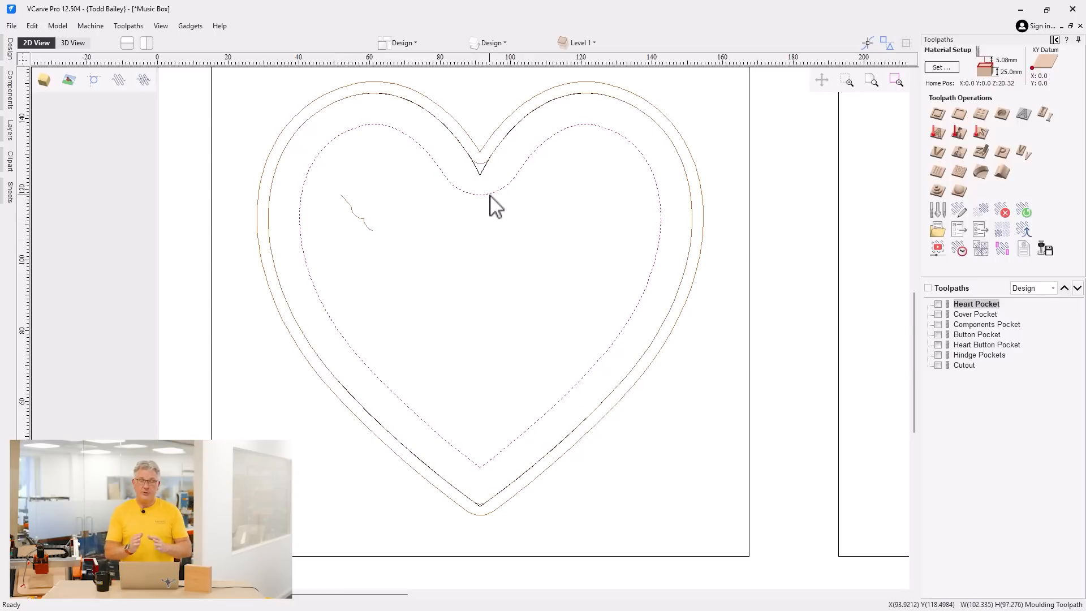
{"action": "left_click", "coordinate": [398, 226]}
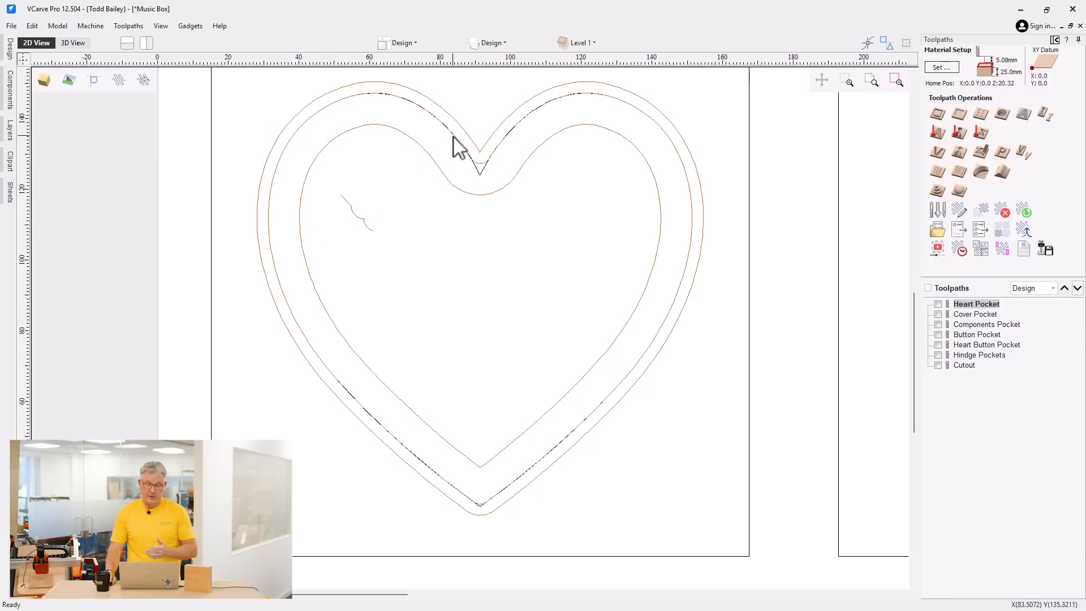
{"action": "left_click", "coordinate": [475, 144]}
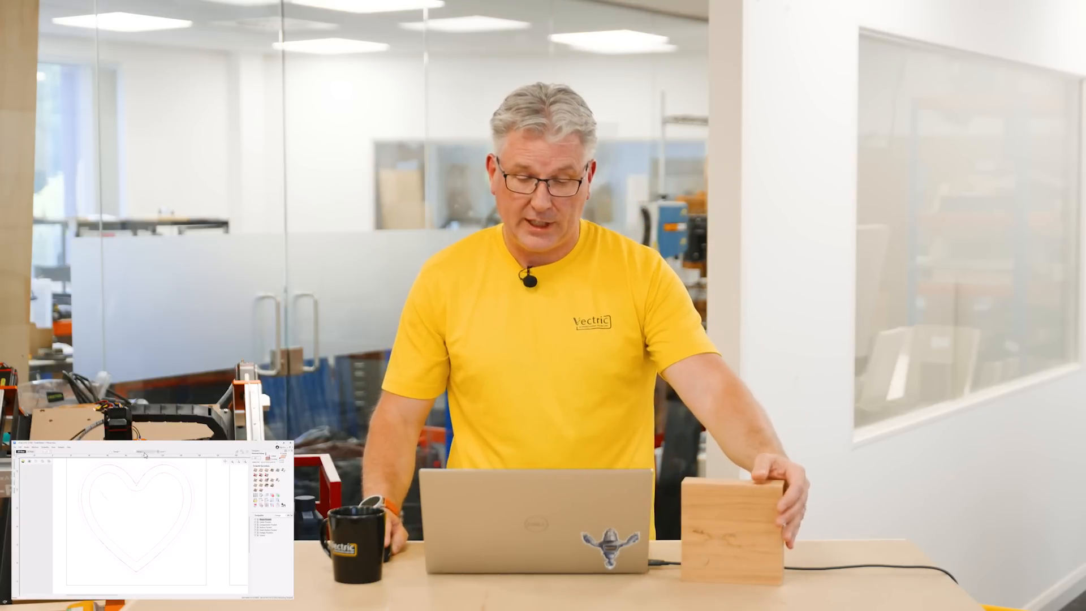
Check the layer and sheet lists, and make the Heart Insert sheet the active sheet.
{"action": "left_click", "coordinate": [142, 452]}
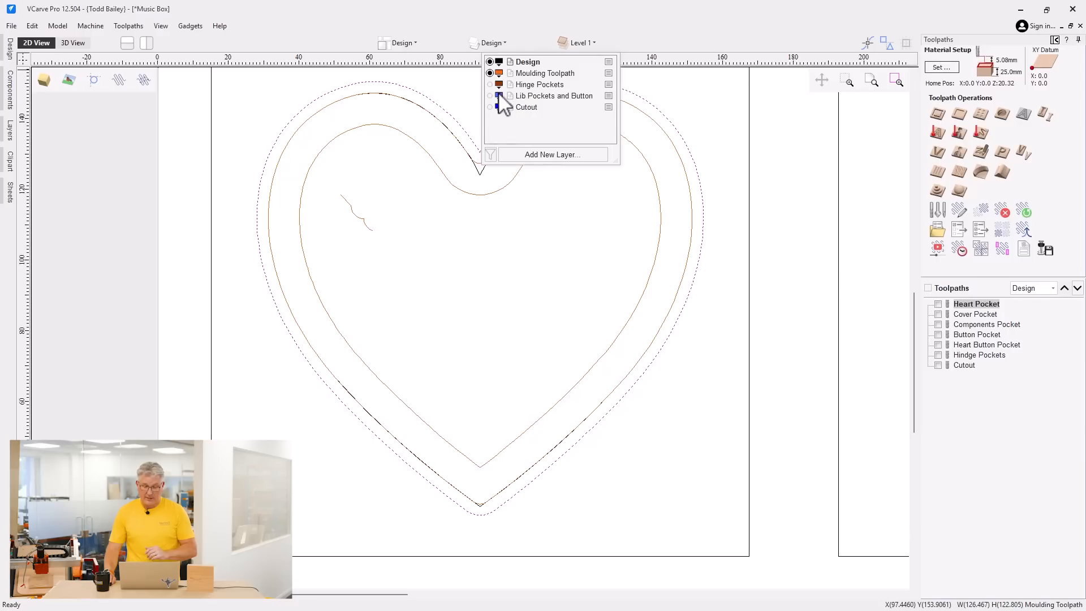
{"action": "scroll", "coordinate": [426, 90], "scroll_direction": "down", "scroll_amount": 4}
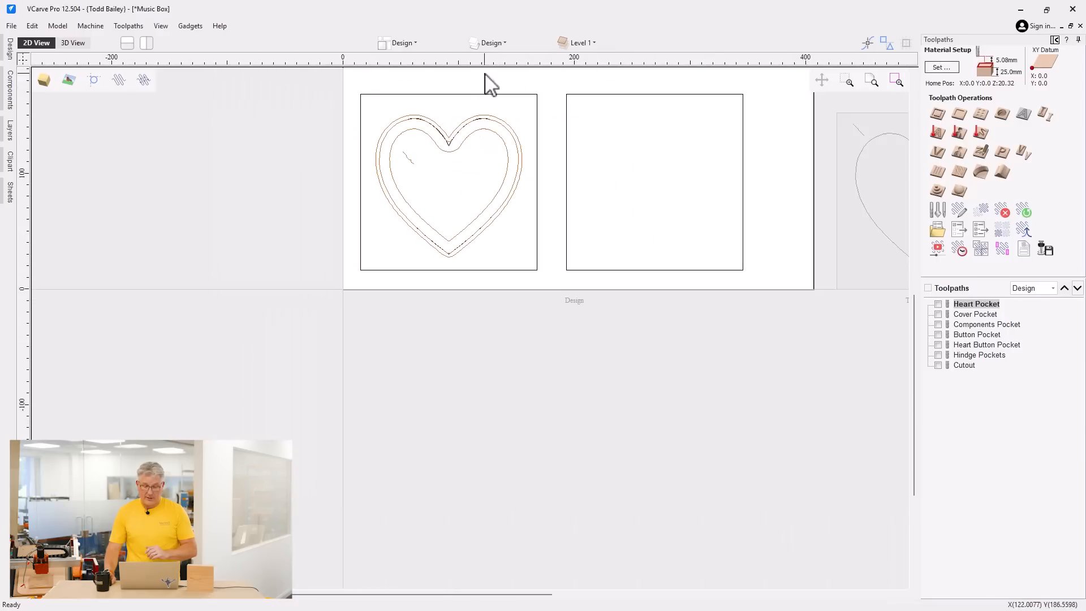
{"action": "left_click", "coordinate": [497, 43]}
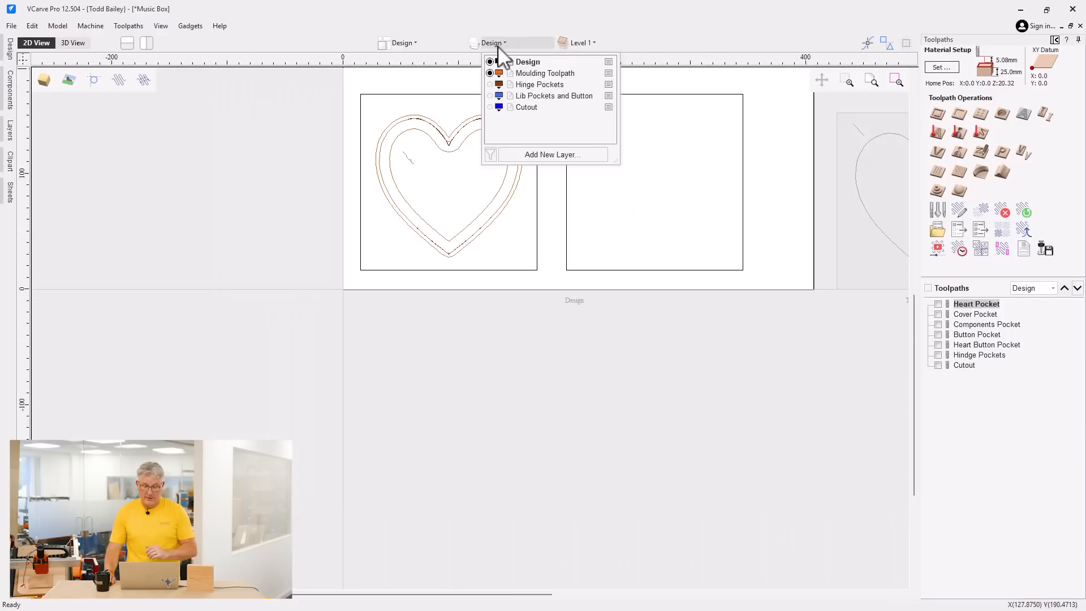
{"action": "left_click", "coordinate": [415, 43]}
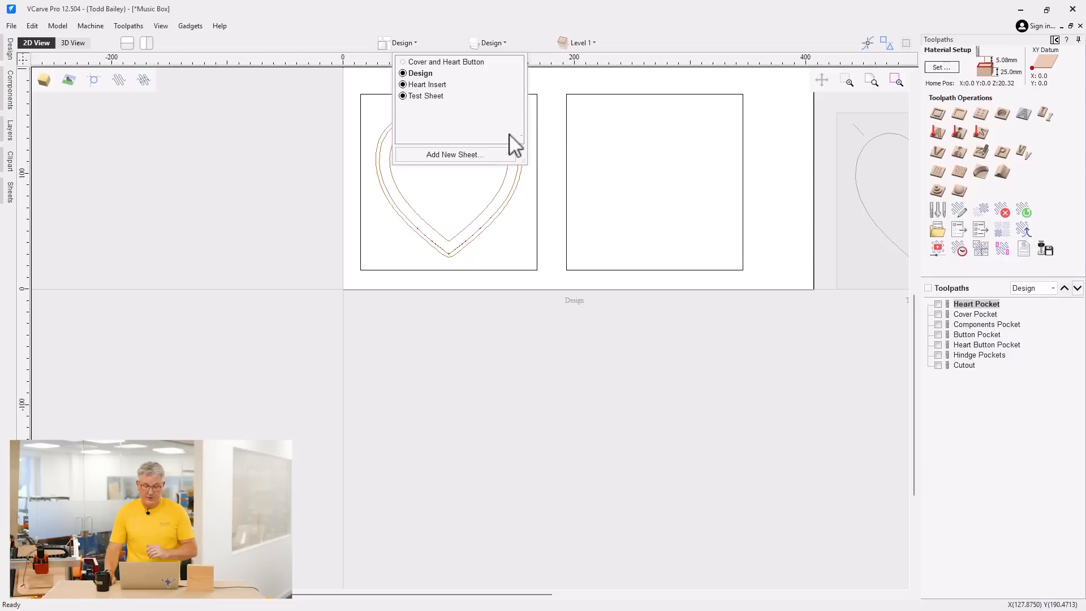
{"action": "left_click", "coordinate": [540, 145]}
{"action": "middle_click_drag", "start_coordinate": [559, 141], "coordinate": [265, 189]}
{"action": "middle_click_drag", "start_coordinate": [599, 247], "coordinate": [378, 270]}
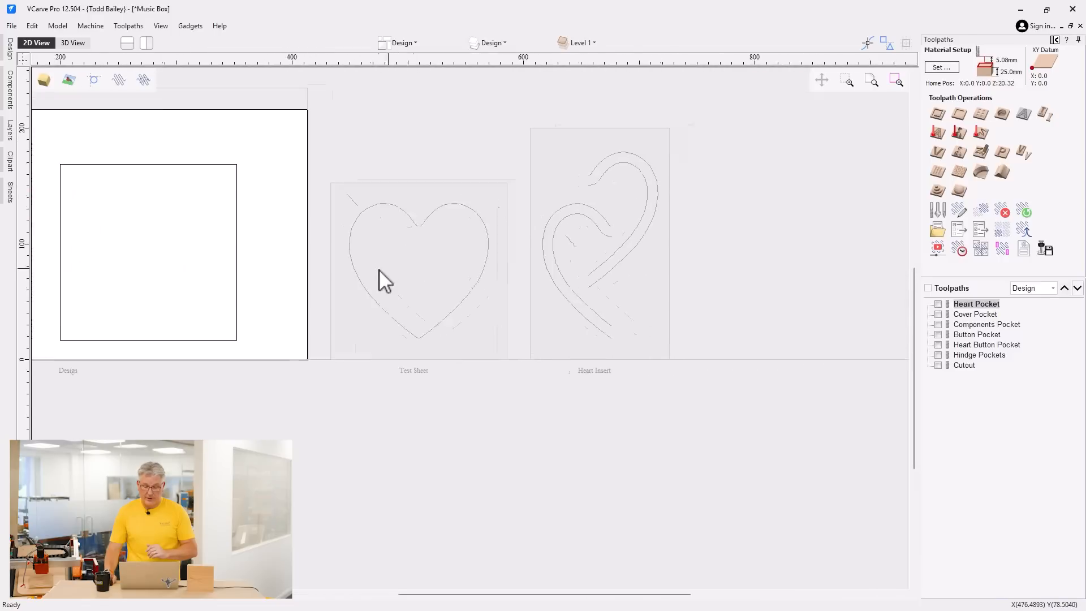
{"action": "double_click", "coordinate": [594, 242]}
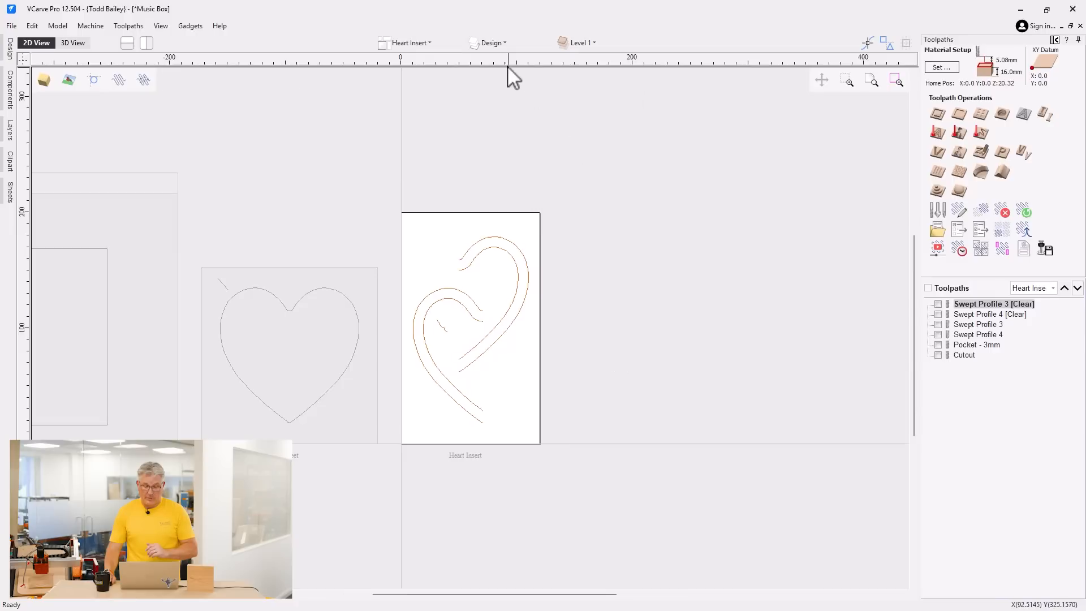
Make the Lib Pockets and Button layer and the Cutout layer visible on the Heart Insert sheet.
{"action": "left_click", "coordinate": [504, 44]}
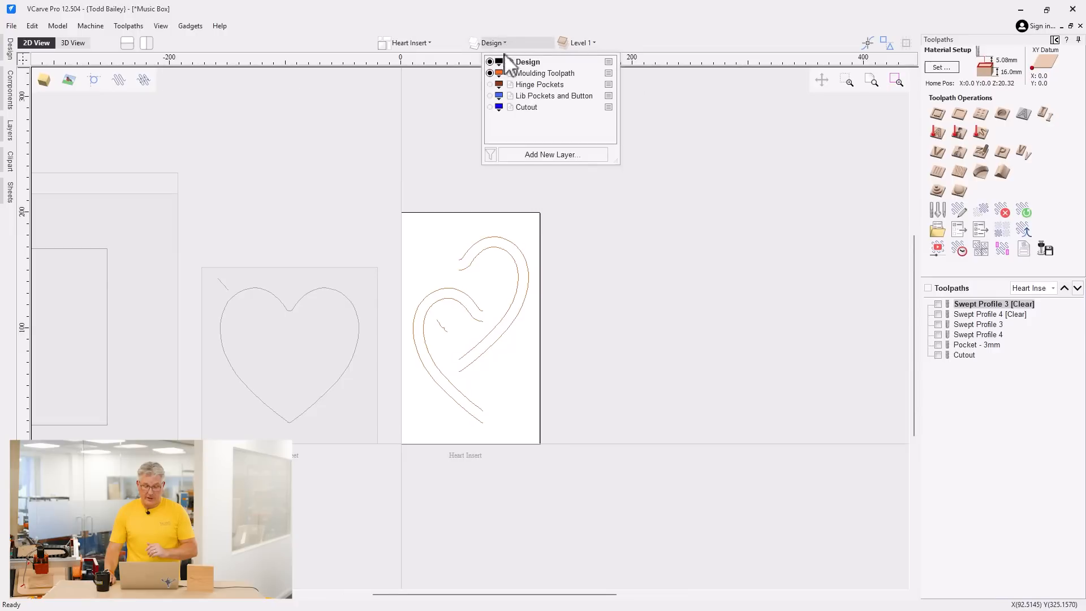
{"action": "left_click", "coordinate": [490, 96]}
{"action": "left_click", "coordinate": [490, 107]}
Select the moulding rail of the lower heart half and inspect how it meets the outline's cut ends.
{"action": "scroll", "coordinate": [469, 305], "scroll_direction": "up", "scroll_amount": 5}
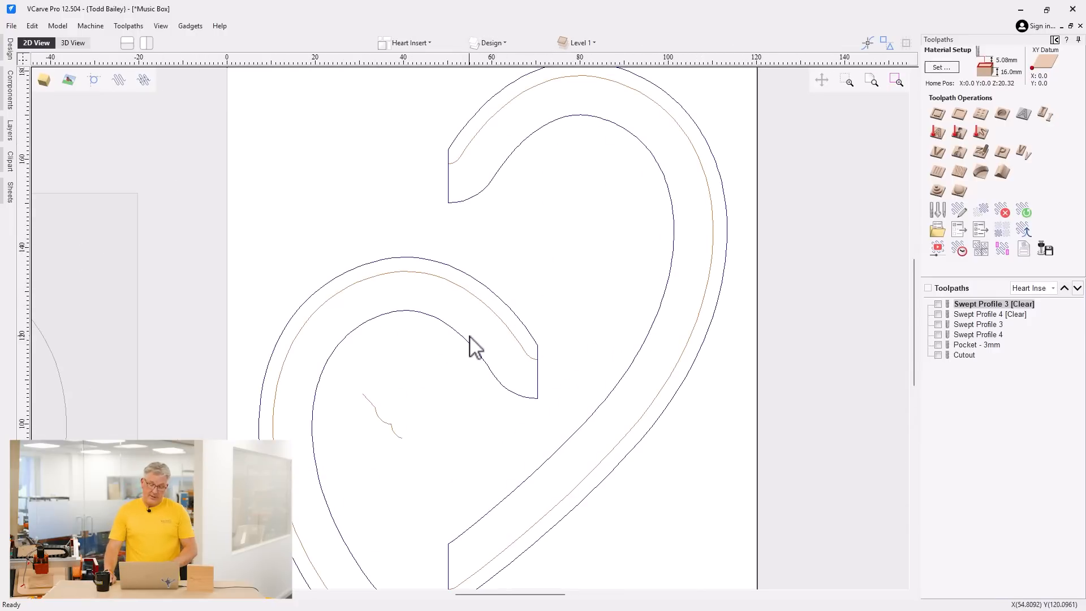
{"action": "middle_click_drag", "start_coordinate": [461, 377], "coordinate": [469, 293]}
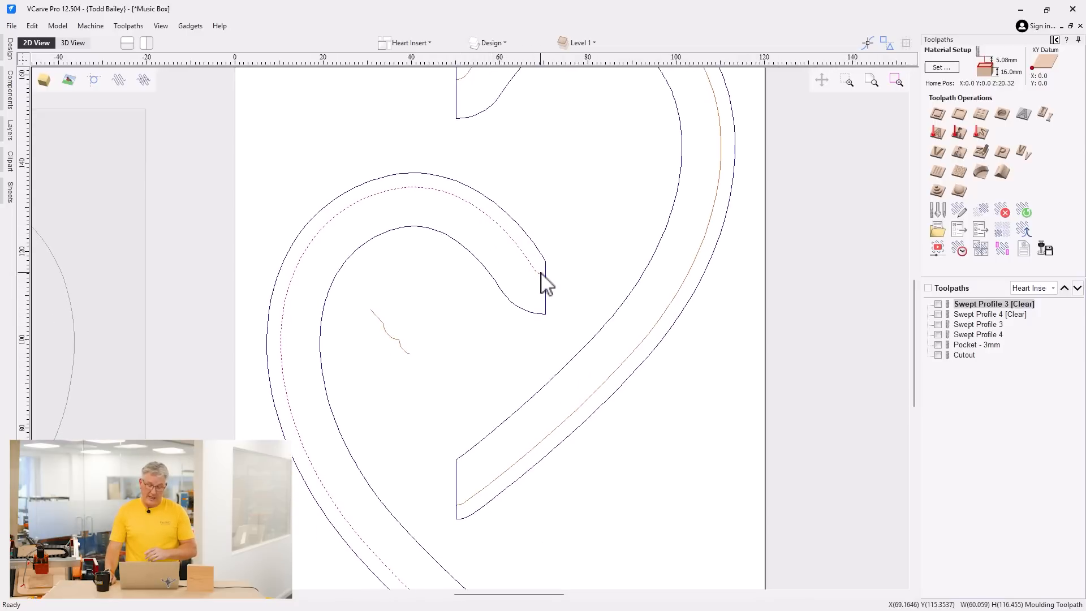
{"action": "middle_click_drag", "start_coordinate": [491, 323], "coordinate": [490, 222]}
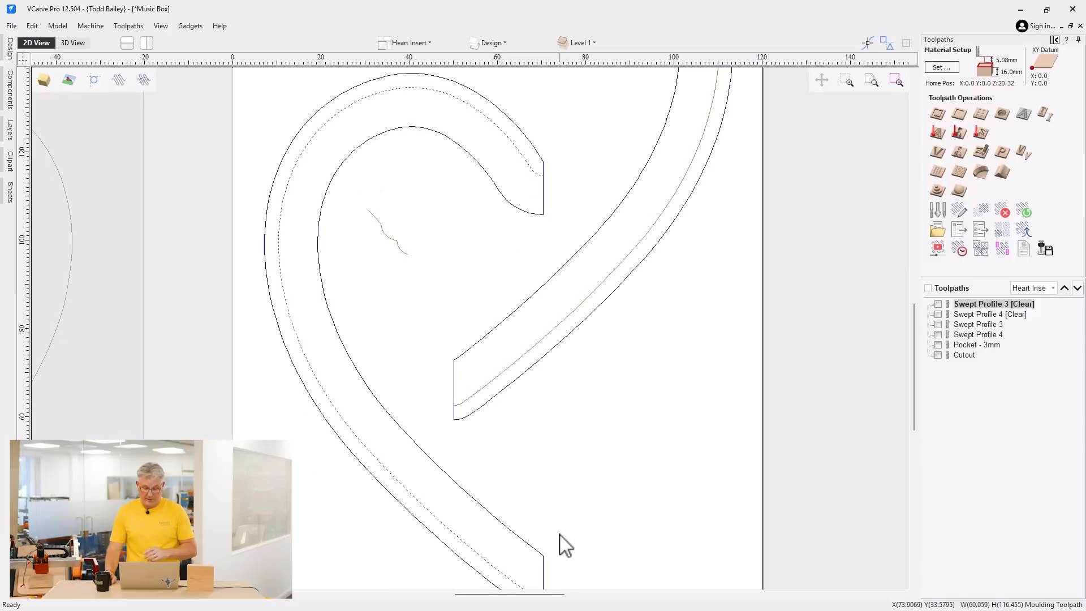
{"action": "scroll", "coordinate": [558, 577], "scroll_direction": "up", "scroll_amount": 1}
{"action": "middle_click_drag", "start_coordinate": [558, 579], "coordinate": [555, 507]}
{"action": "scroll", "coordinate": [548, 424], "scroll_direction": "down", "scroll_amount": 3}
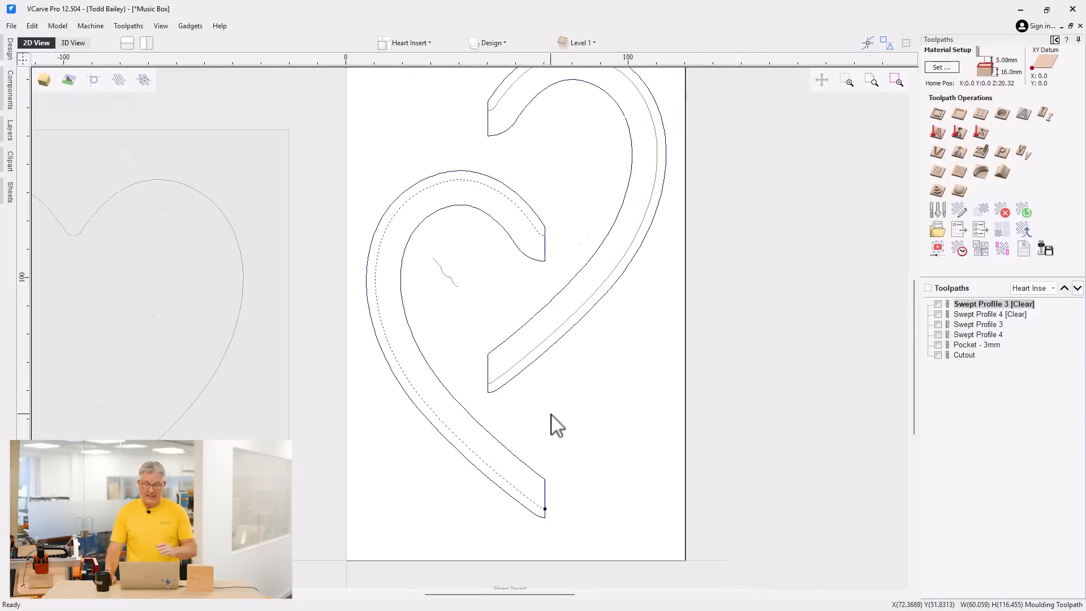
{"action": "middle_click_drag", "start_coordinate": [553, 424], "coordinate": [550, 454]}
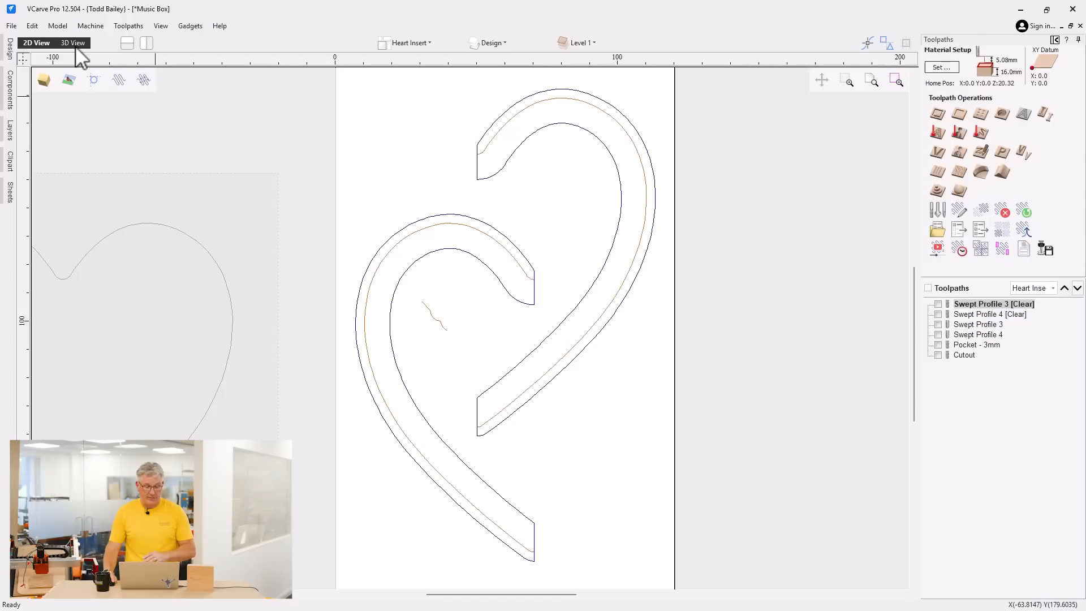
Preview Swept Profile 3 and 4 with their clearance toolpaths in 3D, and inspect the carved heart halves.
{"action": "left_click", "coordinate": [75, 44]}
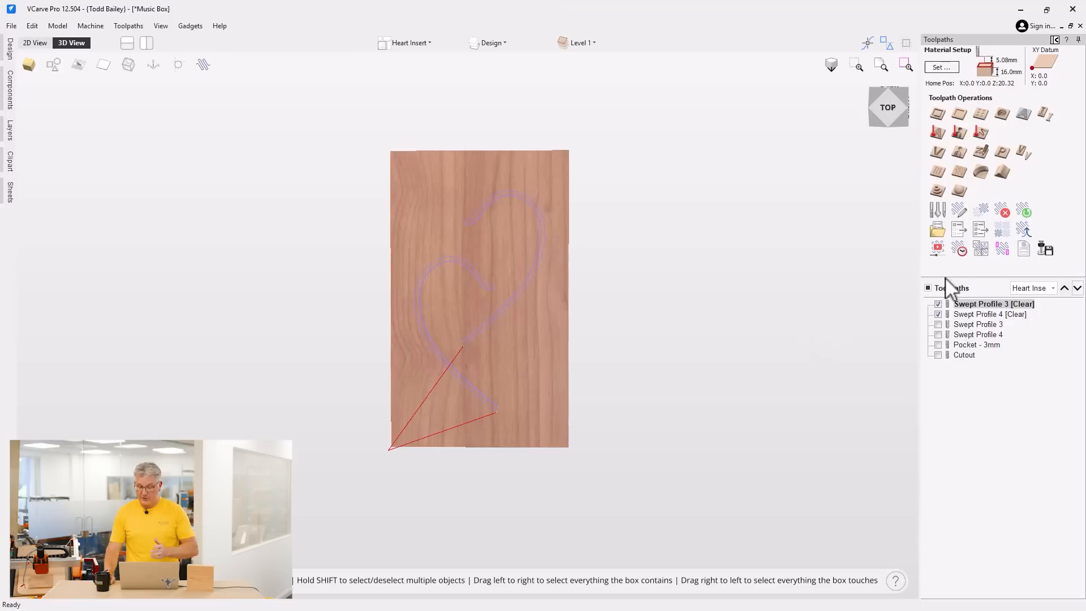
{"action": "left_click", "coordinate": [941, 255]}
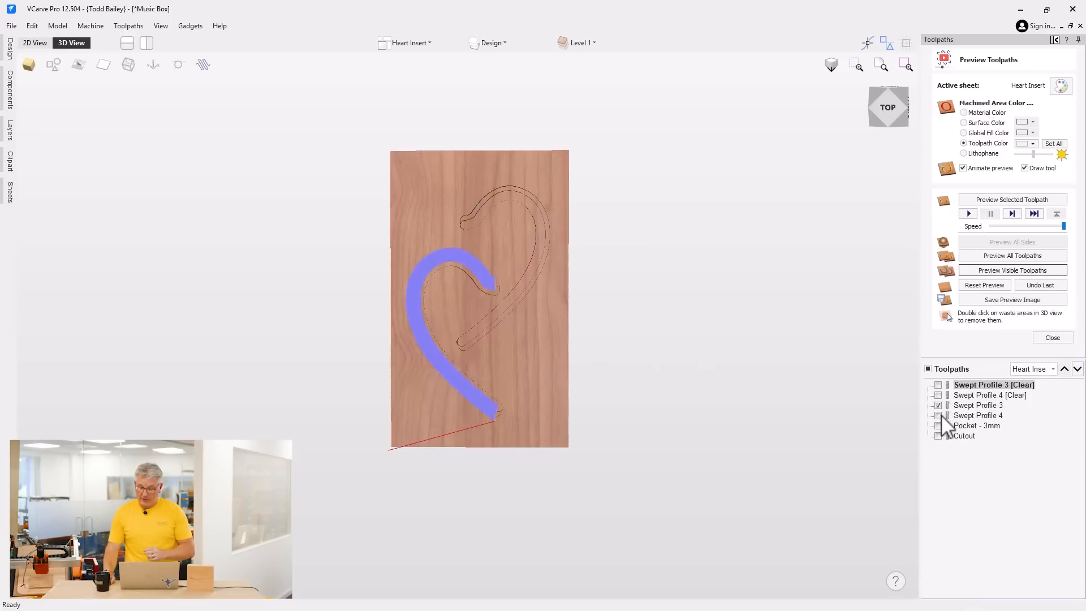
{"action": "left_click", "coordinate": [997, 270]}
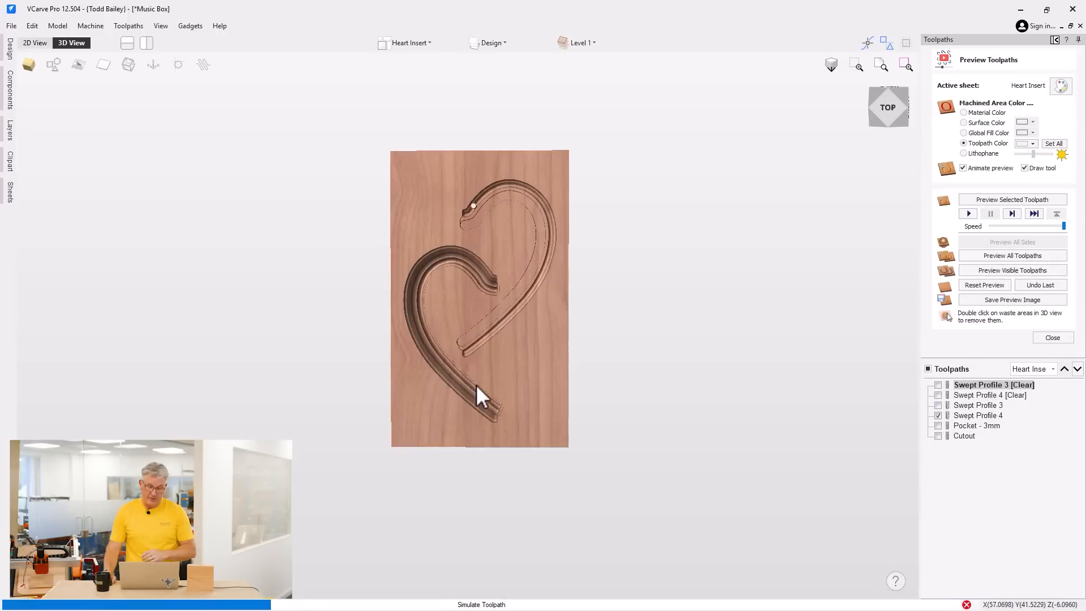
{"action": "left_click_drag", "start_coordinate": [468, 391], "coordinate": [515, 351]}
{"action": "scroll", "coordinate": [468, 284], "scroll_direction": "up", "scroll_amount": 5}
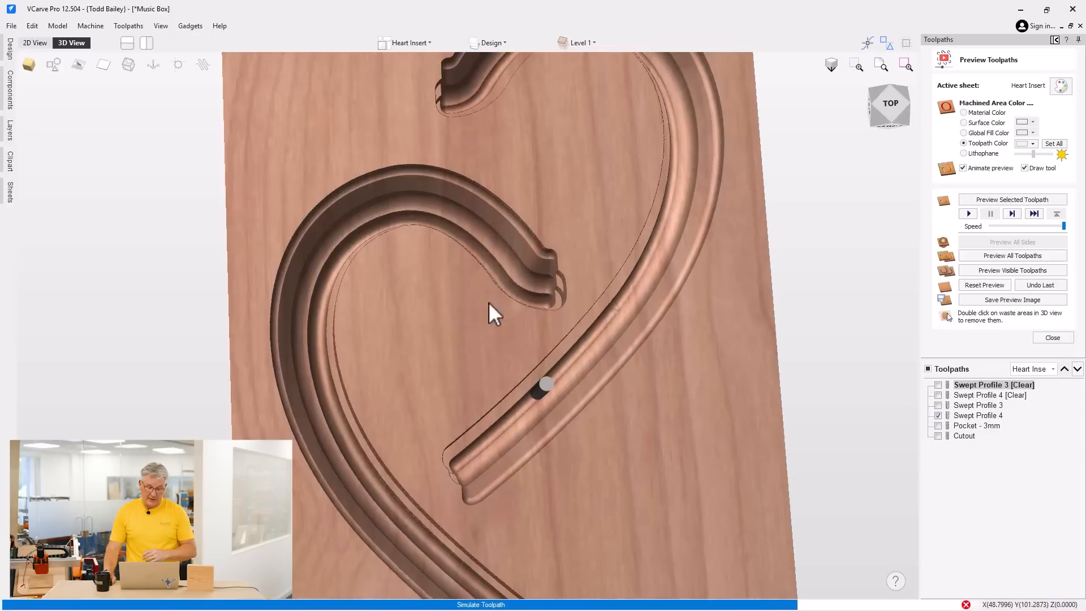
{"action": "left_click_drag", "start_coordinate": [489, 302], "coordinate": [523, 233]}
{"action": "left_click_drag", "start_coordinate": [470, 306], "coordinate": [456, 338]}
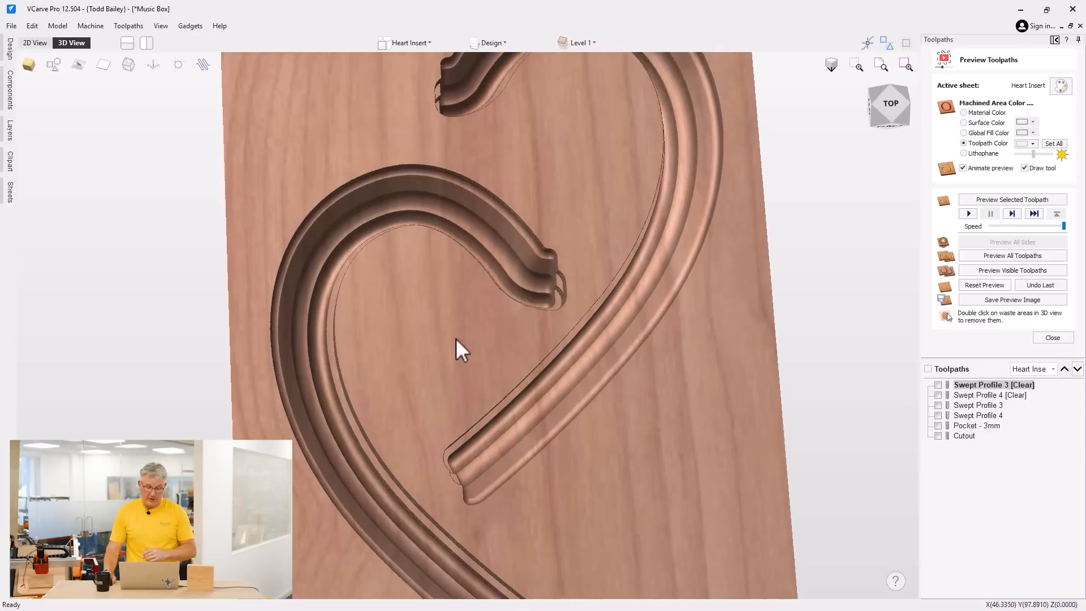
{"action": "scroll", "coordinate": [455, 338], "scroll_direction": "down", "scroll_amount": 3}
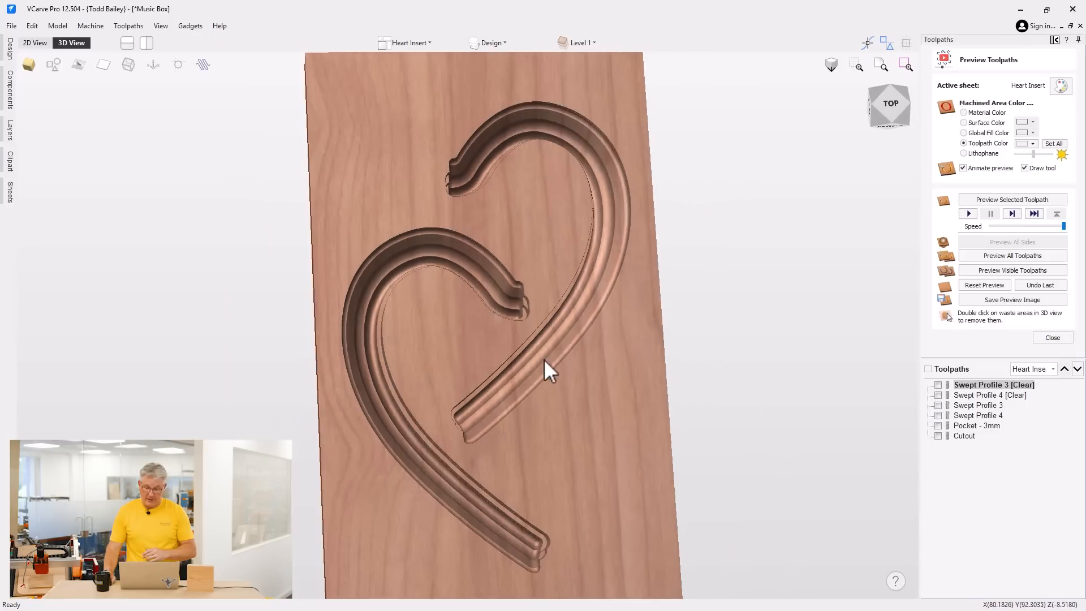
Review the Pocket - 3mm toolpath's settings and display its path over the carved mouldings.
{"action": "double_click", "coordinate": [962, 426]}
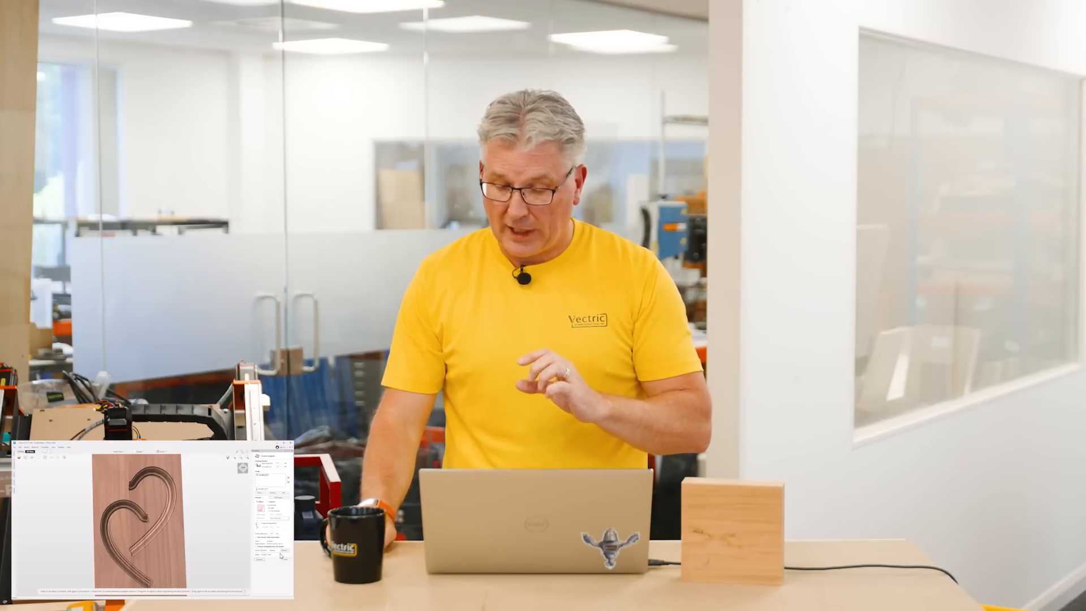
{"action": "left_click", "coordinate": [285, 558]}
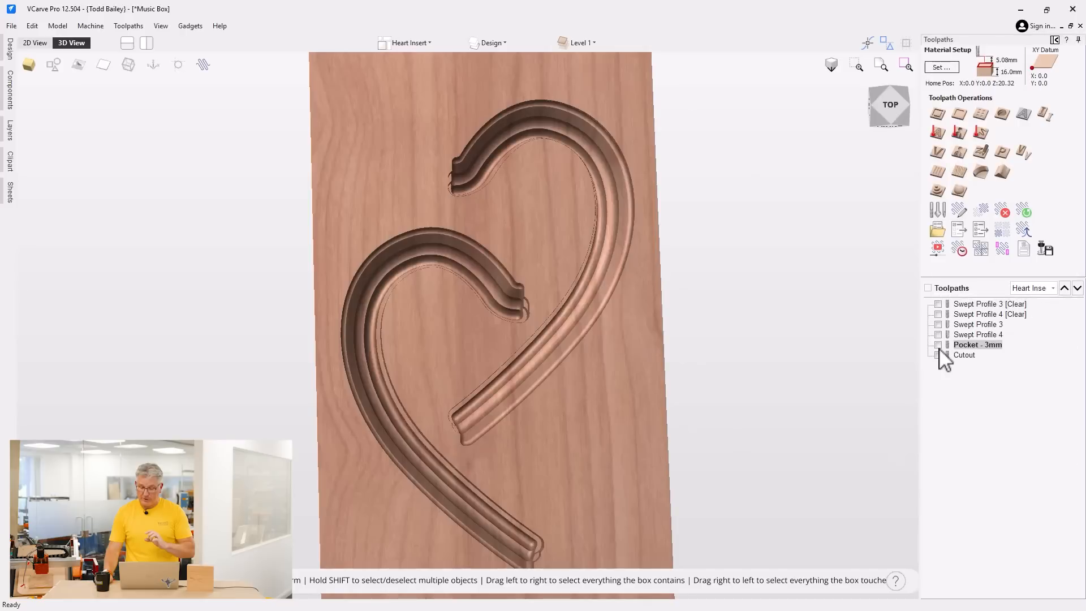
{"action": "left_click", "coordinate": [938, 344]}
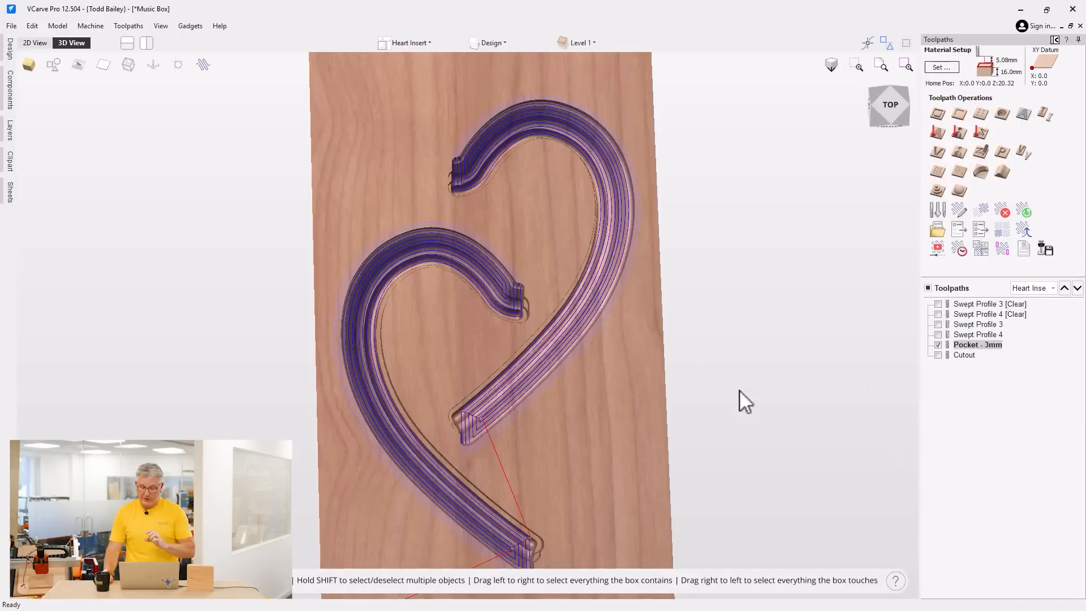
{"action": "left_click_drag", "start_coordinate": [738, 389], "coordinate": [497, 324]}
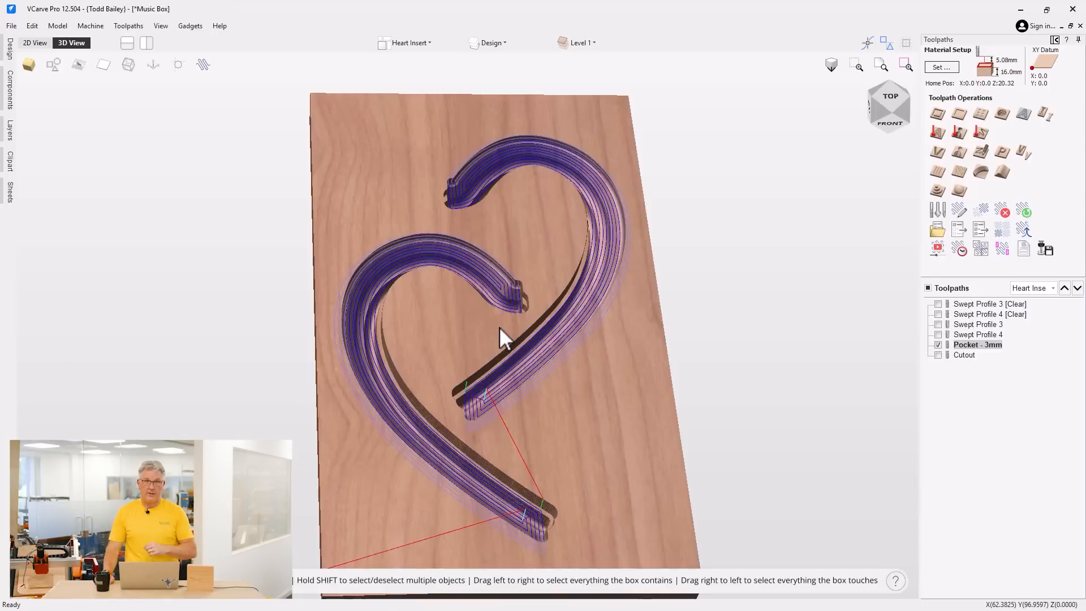
{"action": "left_click_drag", "start_coordinate": [507, 351], "coordinate": [484, 335]}
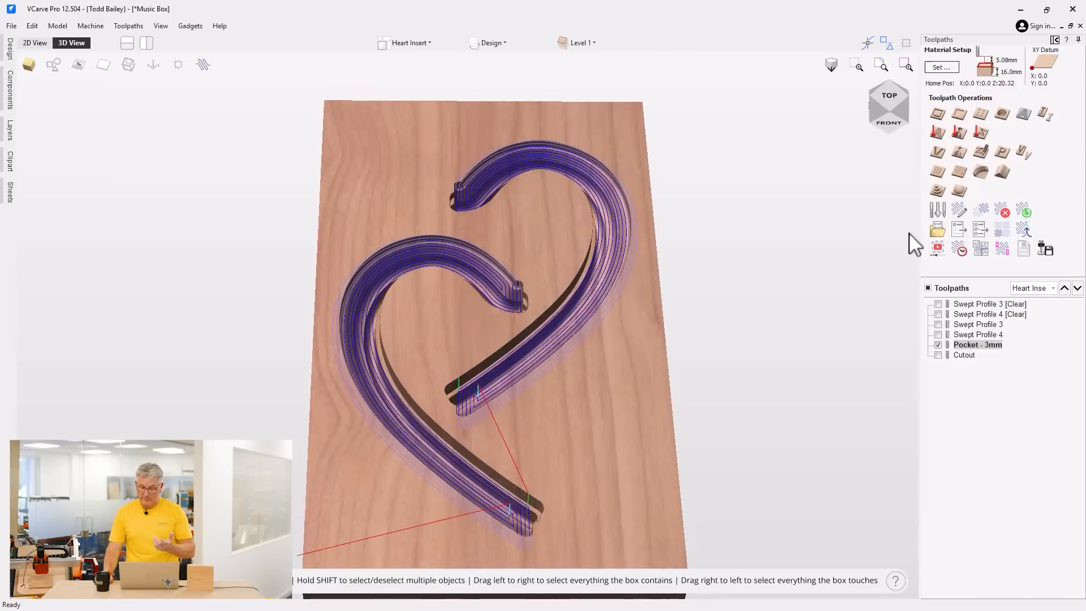
Preview the Pocket - 3mm toolpath on the Heart Insert sheet and inspect the machined edges.
{"action": "left_click", "coordinate": [936, 249]}
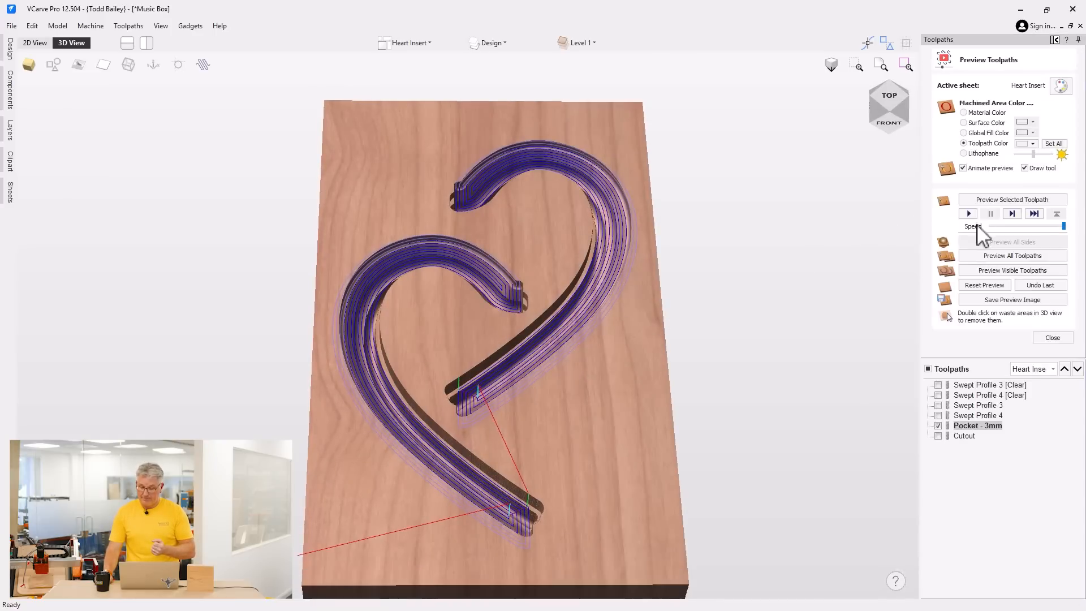
{"action": "left_click", "coordinate": [985, 271]}
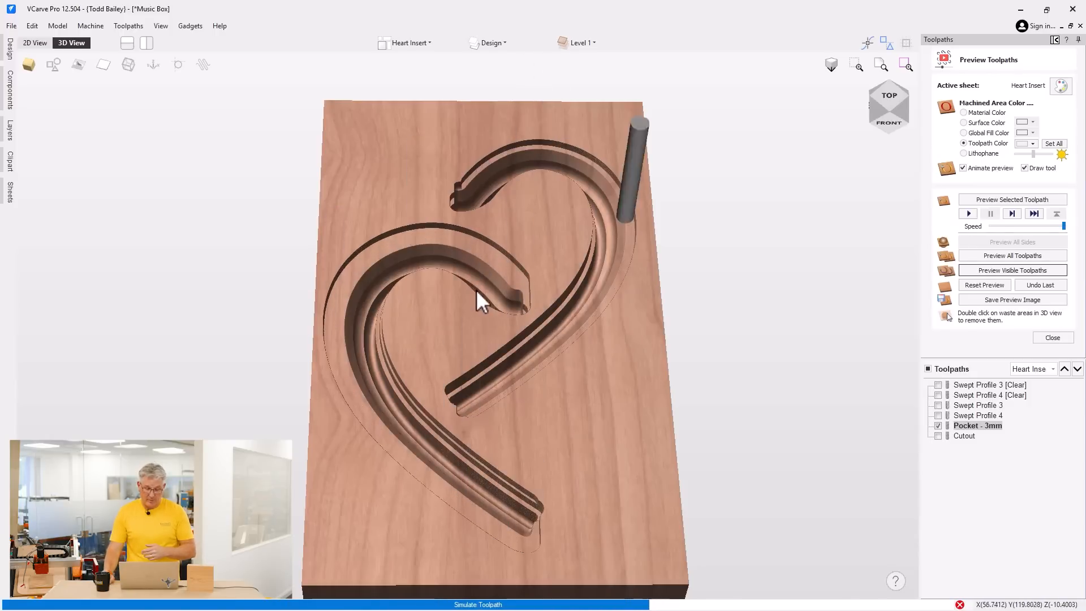
{"action": "scroll", "coordinate": [368, 344], "scroll_direction": "up", "scroll_amount": 3}
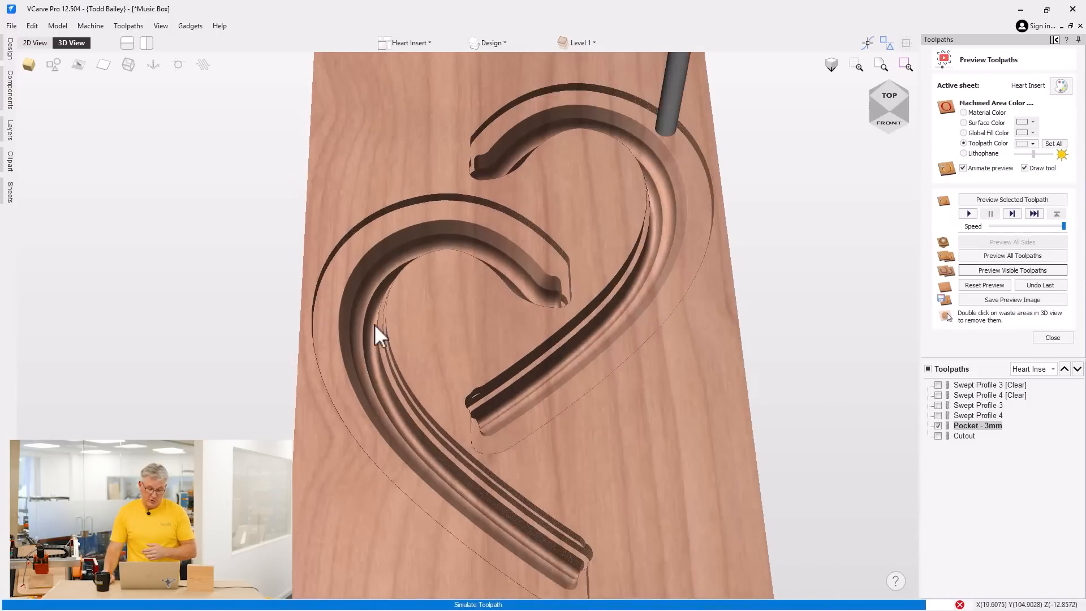
{"action": "left_click_drag", "start_coordinate": [442, 320], "coordinate": [518, 323]}
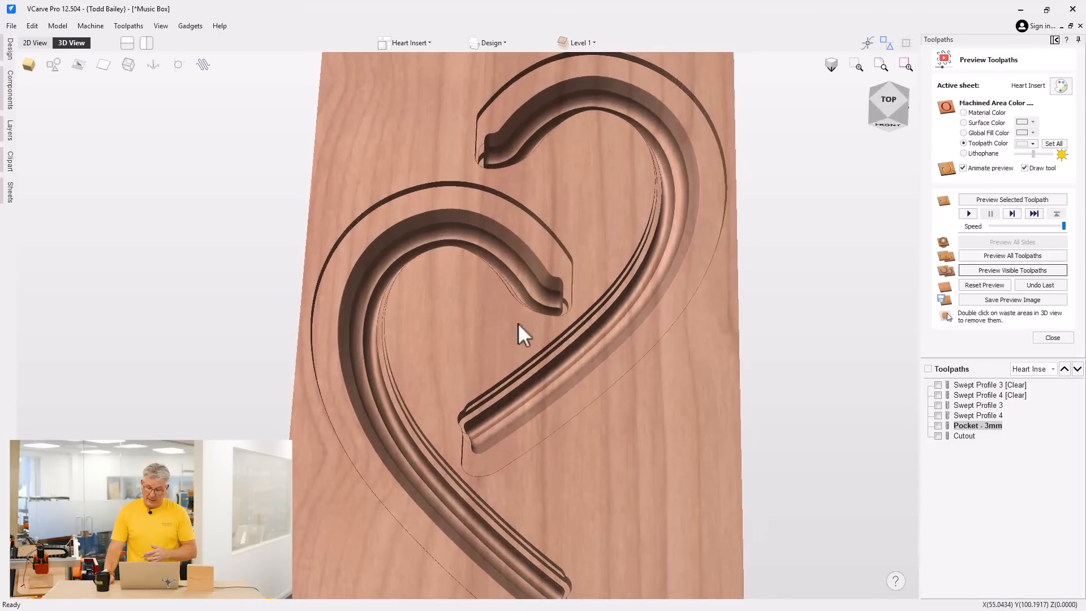
Display the Cutout toolpath, review its profile settings, and examine its vectors and tabs in 2D.
{"action": "left_click", "coordinate": [937, 436]}
{"action": "left_click_drag", "start_coordinate": [594, 300], "coordinate": [724, 335]}
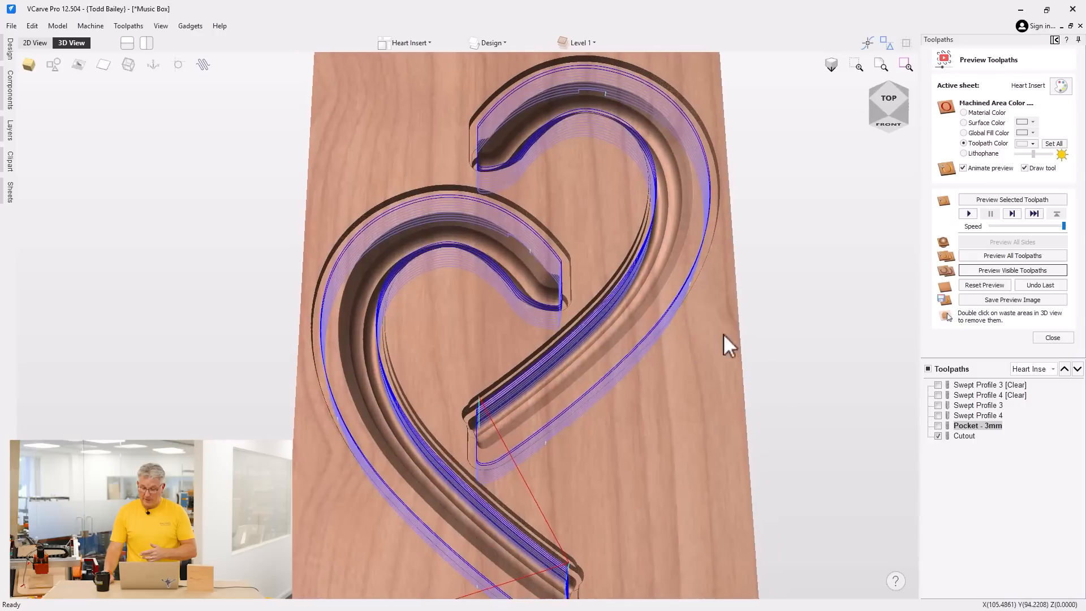
{"action": "double_click", "coordinate": [956, 436]}
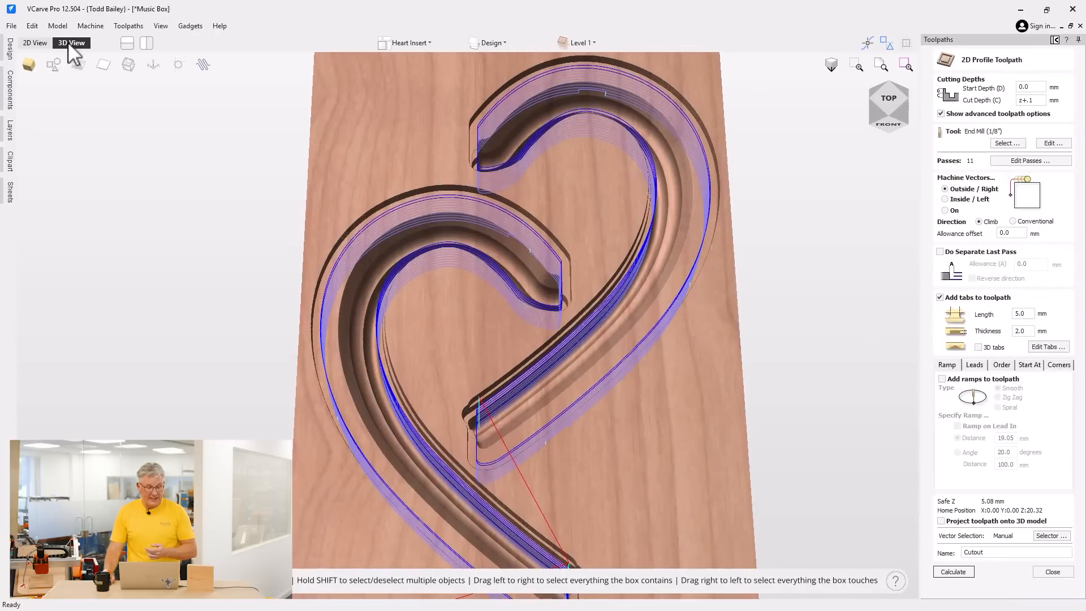
{"action": "left_click", "coordinate": [36, 42]}
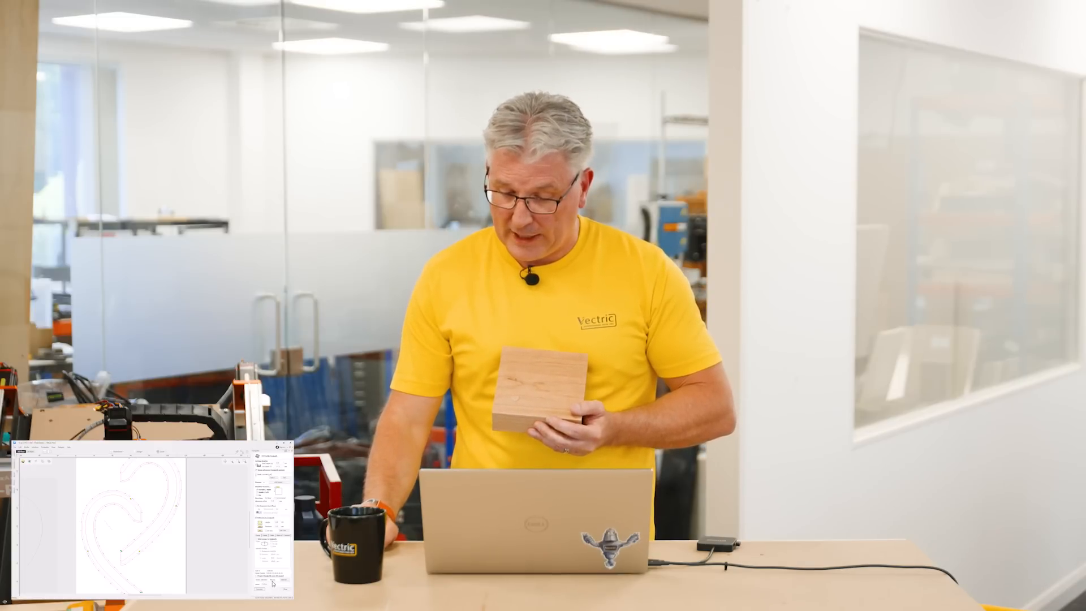
{"action": "left_click", "coordinate": [285, 591]}
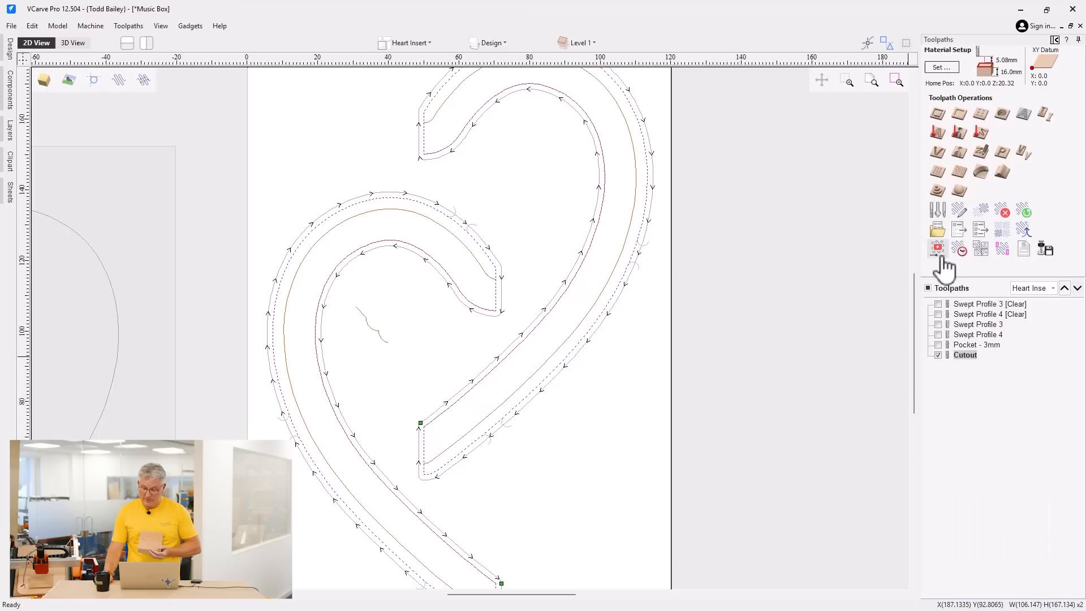
Preview the Cutout toolpath around both heart halves and inspect the tabs.
{"action": "left_click", "coordinate": [938, 254]}
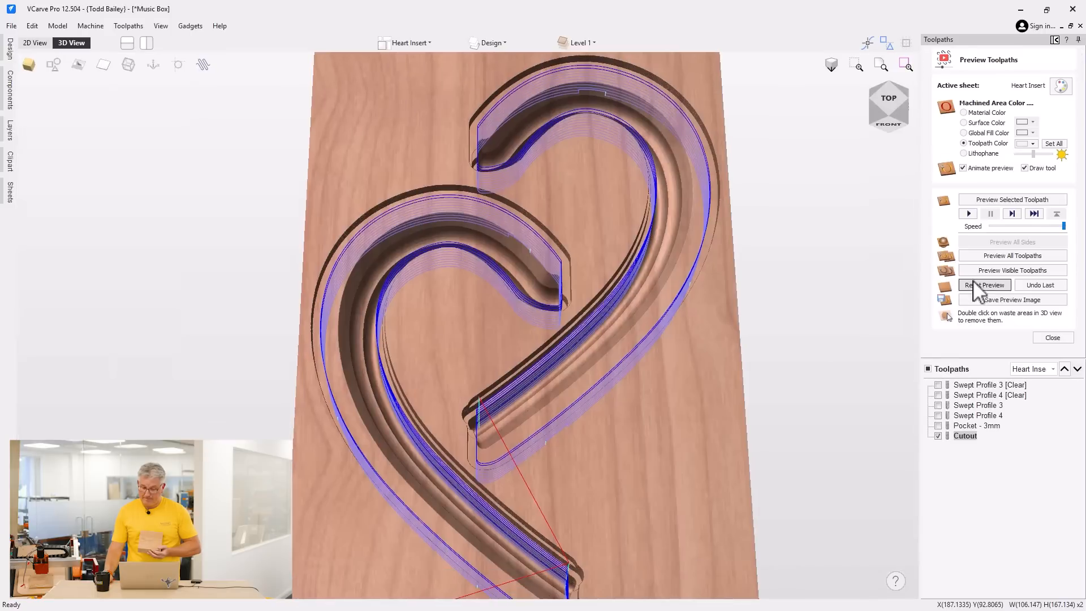
{"action": "left_click", "coordinate": [977, 273]}
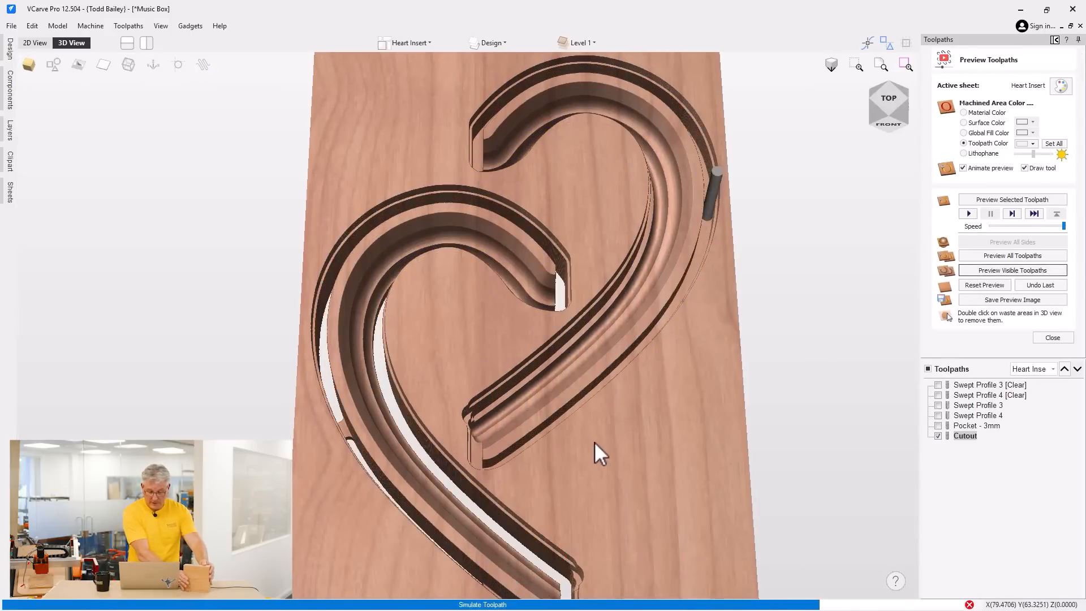
{"action": "scroll", "coordinate": [575, 342], "scroll_direction": "down", "scroll_amount": 3}
{"action": "left_click_drag", "start_coordinate": [575, 342], "coordinate": [525, 314]}
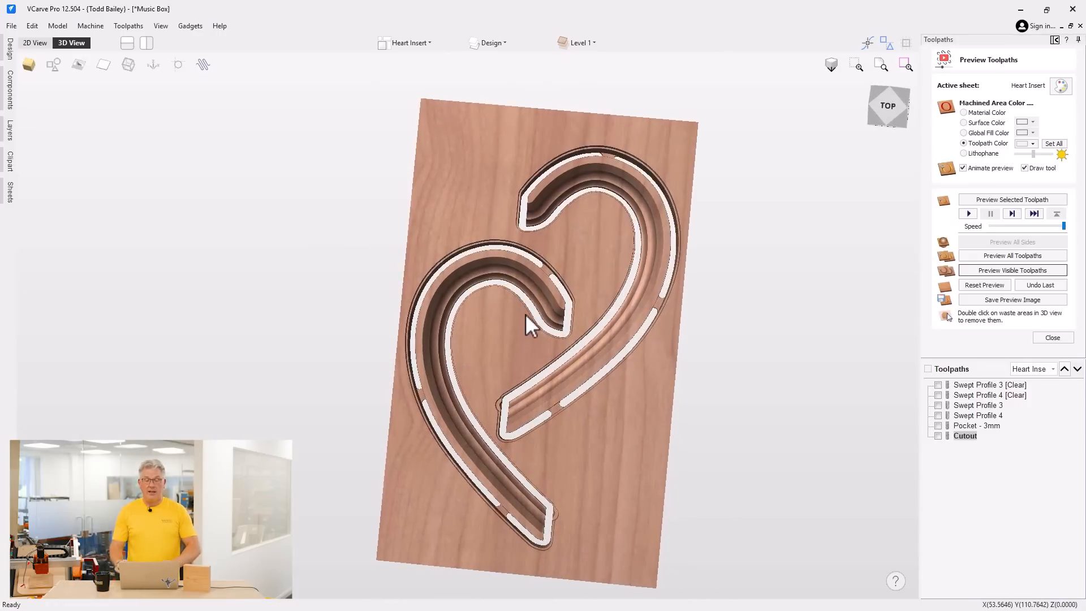
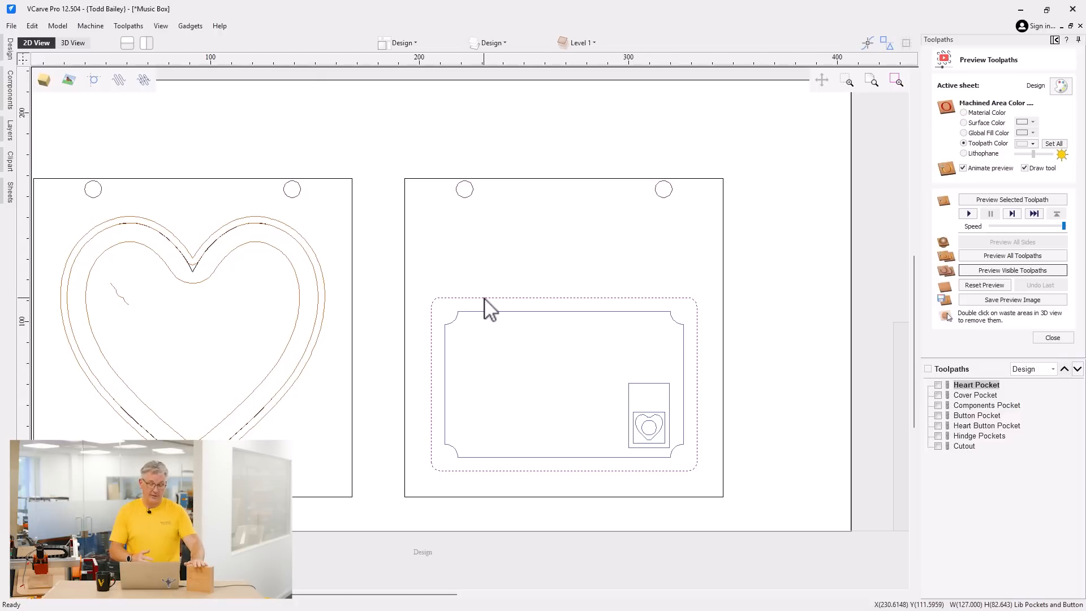
Examine the lid's cover pocket, components pocket, button pocket and heart button vectors on the Design sheet in 2D.
{"action": "left_click", "coordinate": [450, 327]}
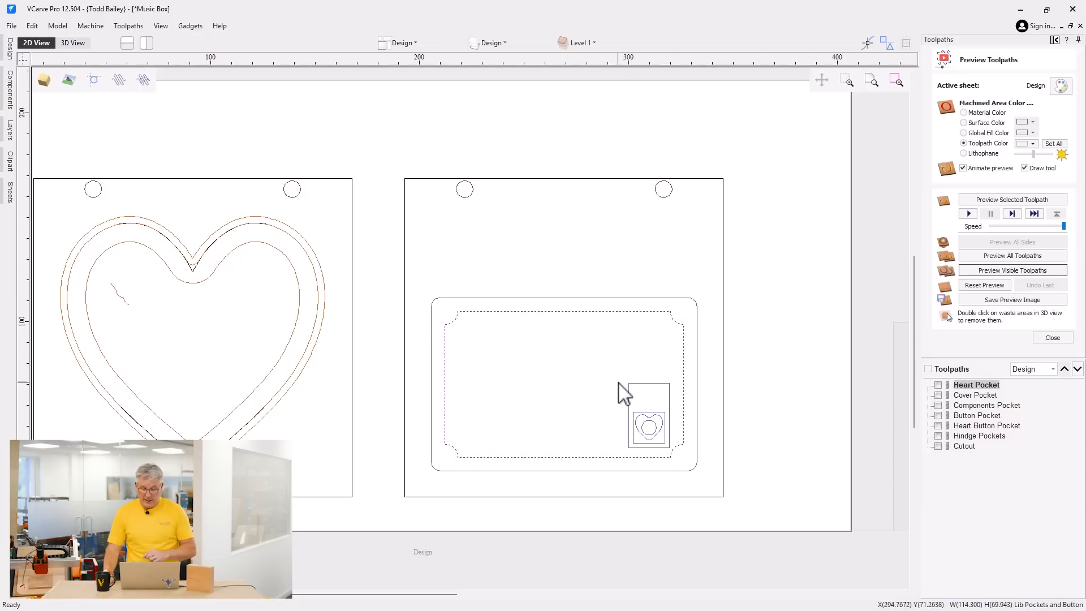
{"action": "left_click", "coordinate": [629, 394]}
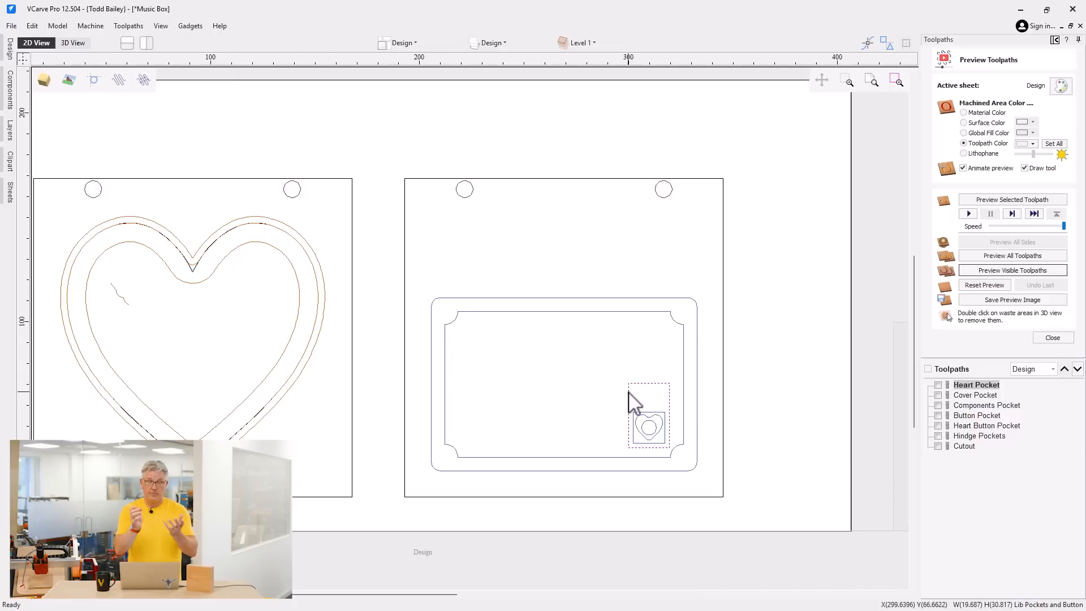
{"action": "left_click", "coordinate": [650, 419]}
{"action": "scroll", "coordinate": [649, 419], "scroll_direction": "up", "scroll_amount": 3}
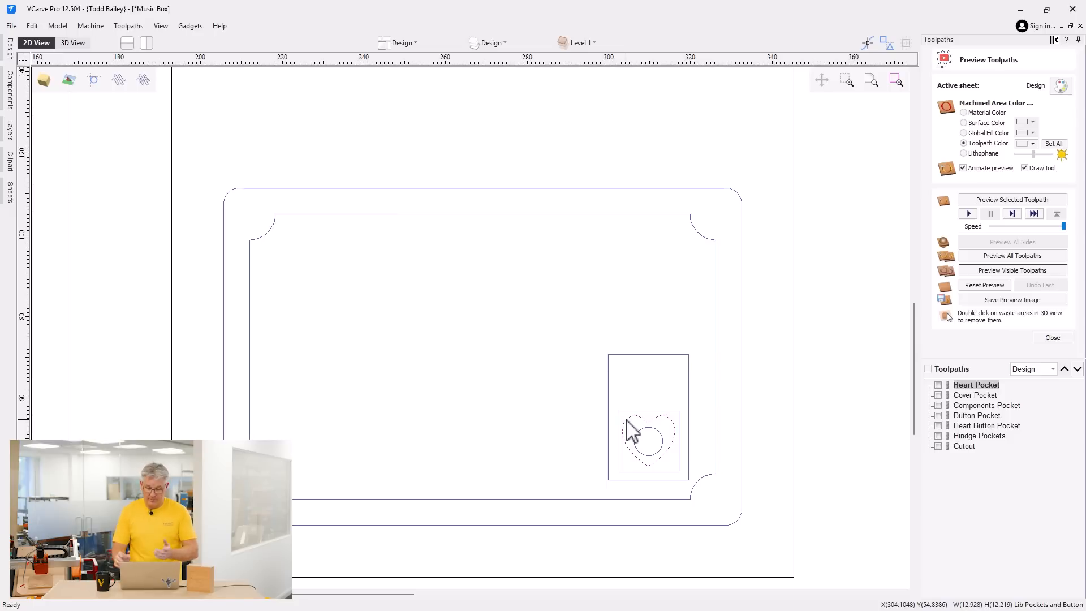
{"action": "left_click", "coordinate": [653, 406]}
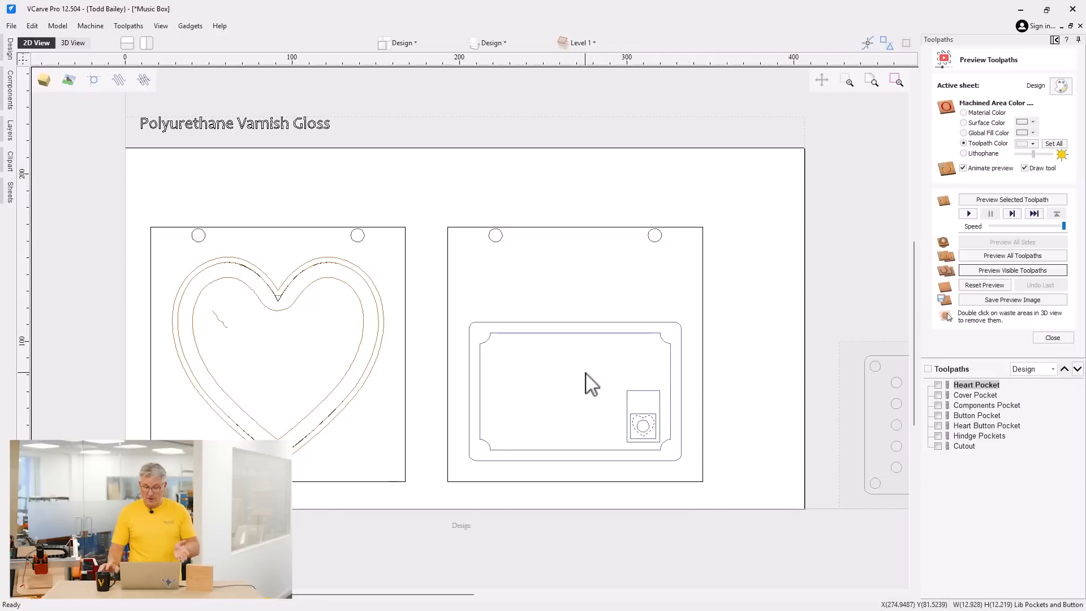
{"action": "middle_click_drag", "start_coordinate": [576, 294], "coordinate": [541, 278]}
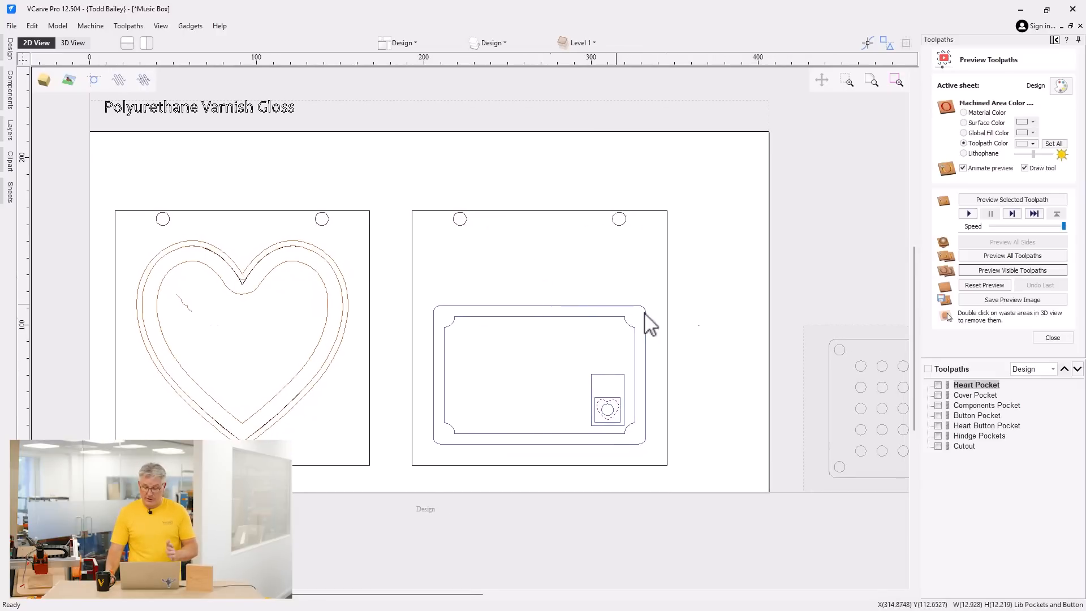
Preview all toolpaths of the Design sheet in 3D and inspect the machined heart, lid and button pockets.
{"action": "left_click", "coordinate": [87, 43]}
{"action": "left_click_drag", "start_coordinate": [616, 324], "coordinate": [650, 311]}
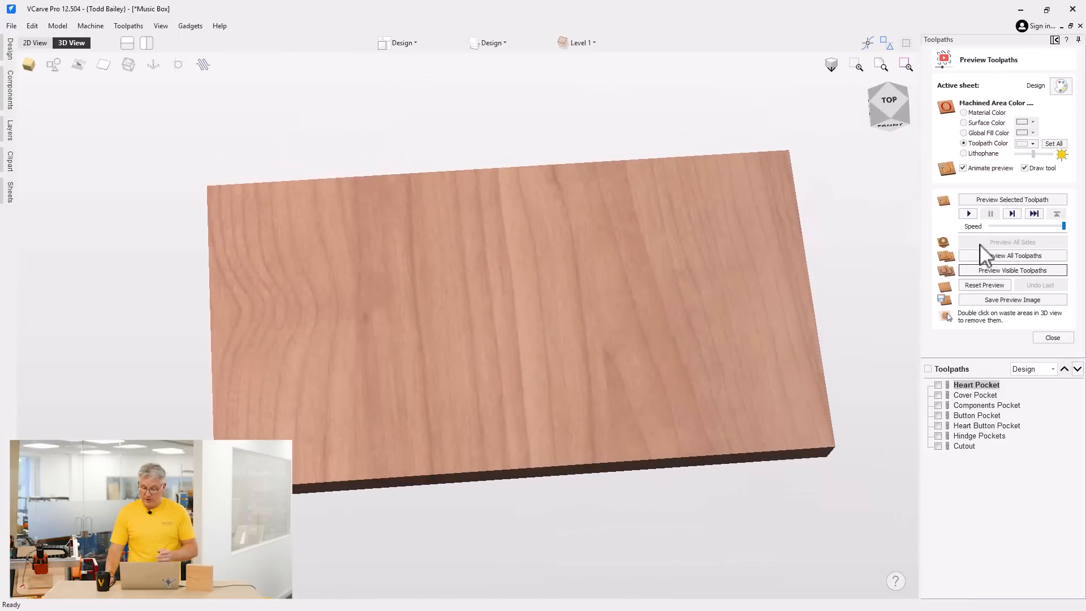
{"action": "left_click", "coordinate": [990, 259]}
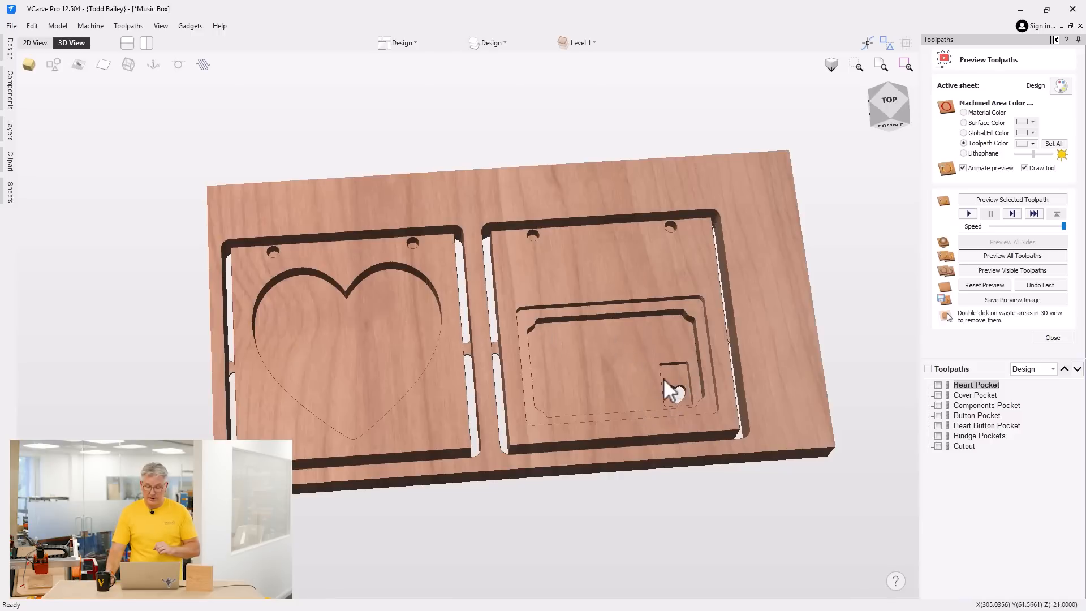
{"action": "scroll", "coordinate": [668, 388], "scroll_direction": "up", "scroll_amount": 3}
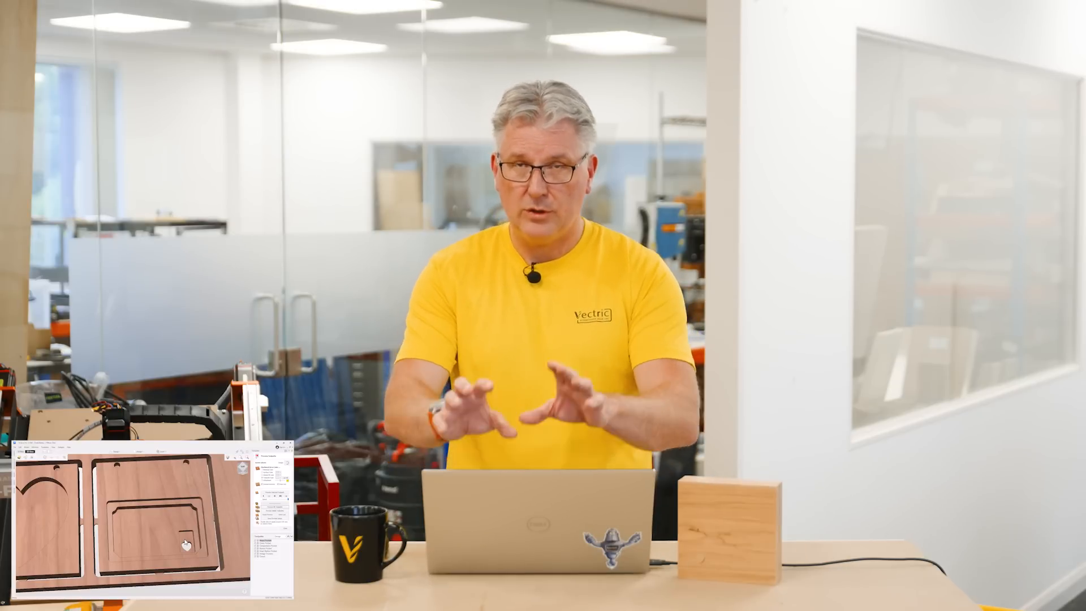
{"action": "scroll", "coordinate": [185, 541], "scroll_direction": "down", "scroll_amount": 2}
{"action": "scroll", "coordinate": [157, 538], "scroll_direction": "down", "scroll_amount": 3}
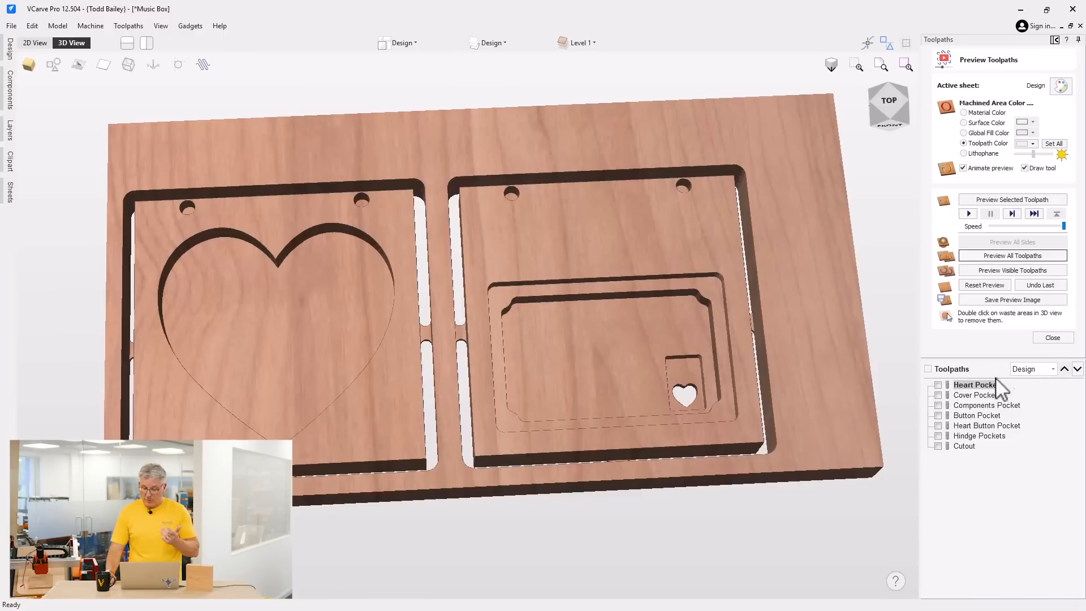
Review the settings of the Heart Pocket and Cover Pocket toolpaths, including their cut depths and pocket allowances.
{"action": "double_click", "coordinate": [975, 385]}
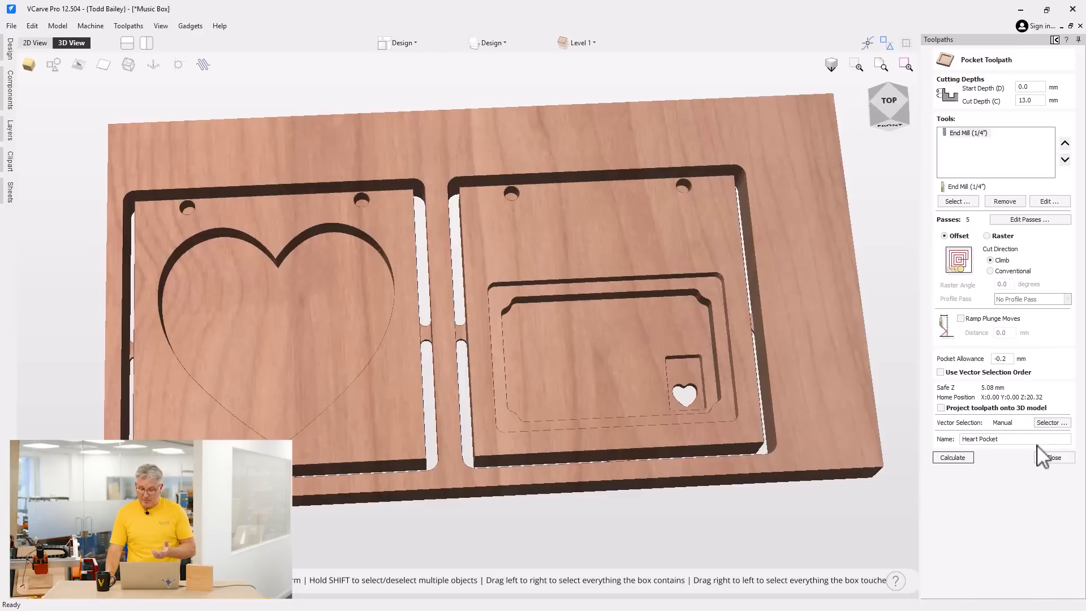
{"action": "left_click", "coordinate": [1053, 457]}
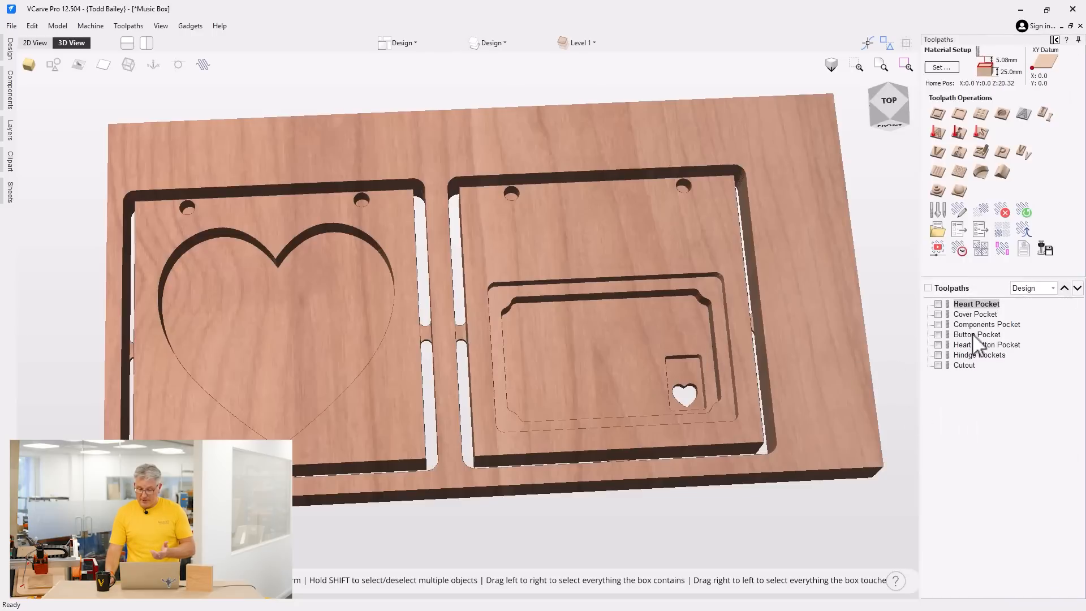
{"action": "double_click", "coordinate": [973, 315]}
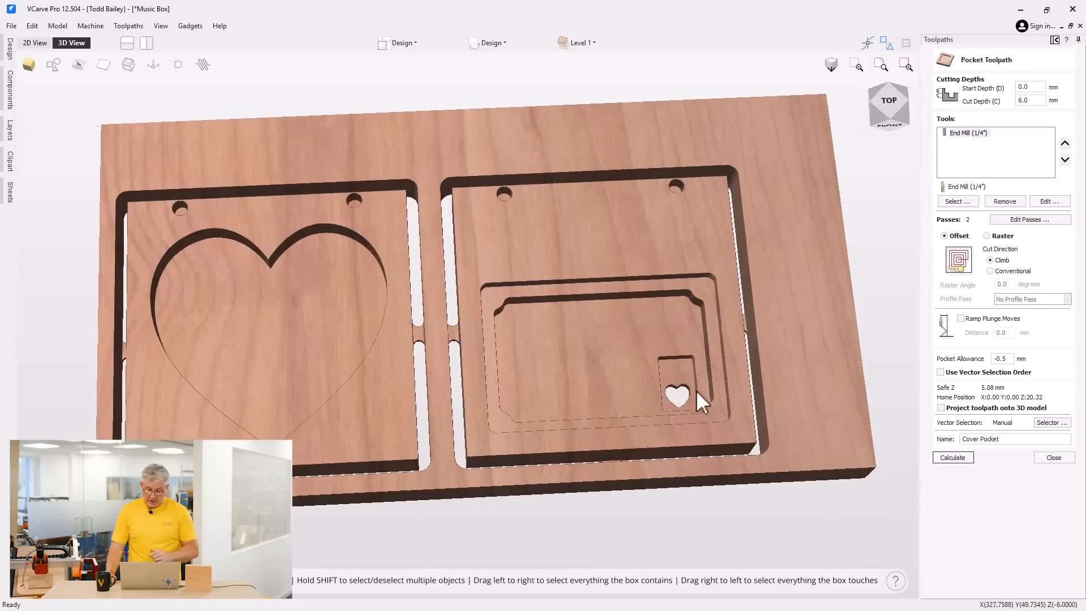
{"action": "left_click_drag", "start_coordinate": [697, 390], "coordinate": [347, 219]}
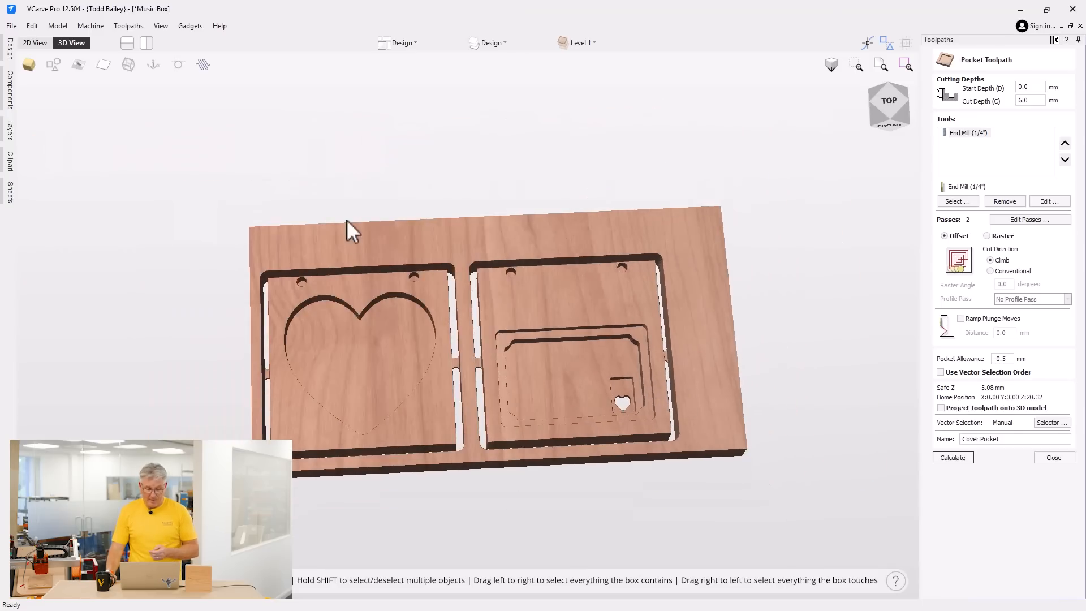
Make the Cover and Heart Button sheet active and show its vectors in 2D.
{"action": "left_click", "coordinate": [42, 47]}
{"action": "scroll", "coordinate": [656, 356], "scroll_direction": "down", "scroll_amount": 2}
{"action": "middle_click_drag", "start_coordinate": [748, 377], "coordinate": [554, 341]}
{"action": "scroll", "coordinate": [556, 337], "scroll_direction": "up", "scroll_amount": 2}
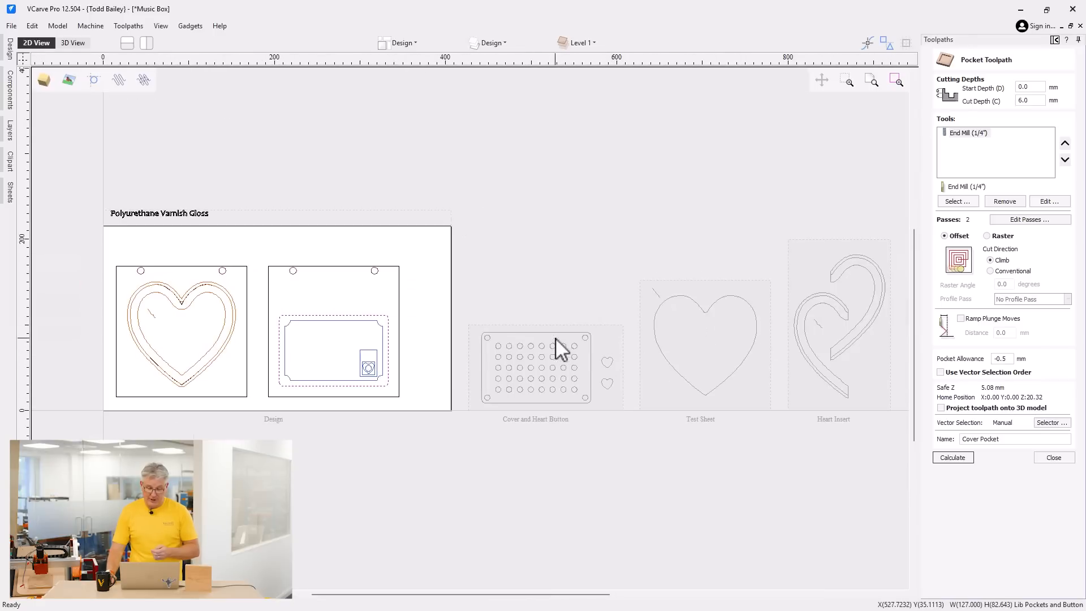
{"action": "double_click", "coordinate": [541, 399]}
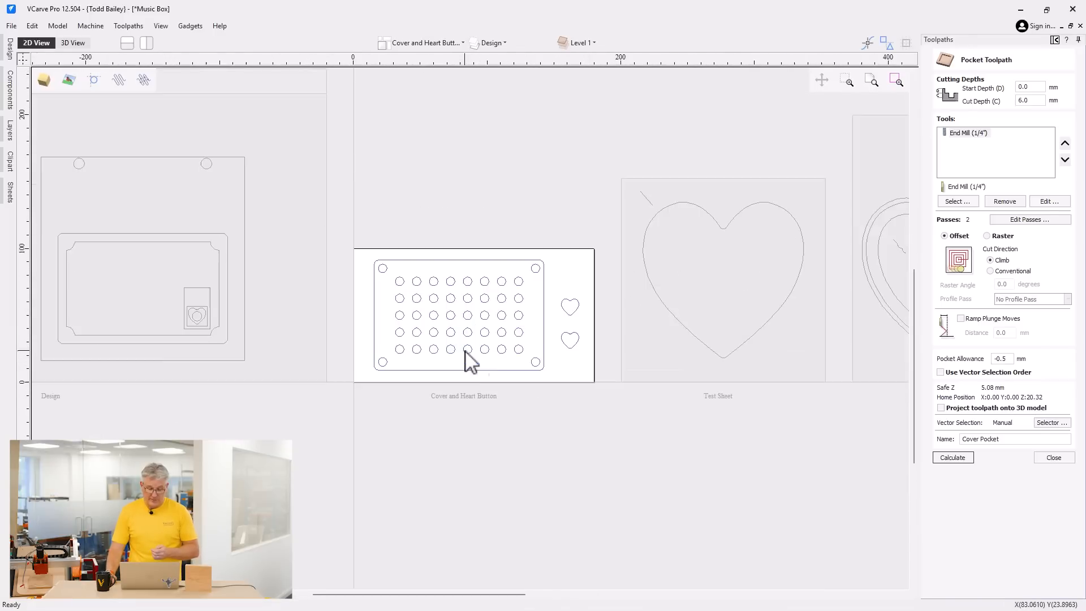
{"action": "scroll", "coordinate": [493, 361], "scroll_direction": "up", "scroll_amount": 2}
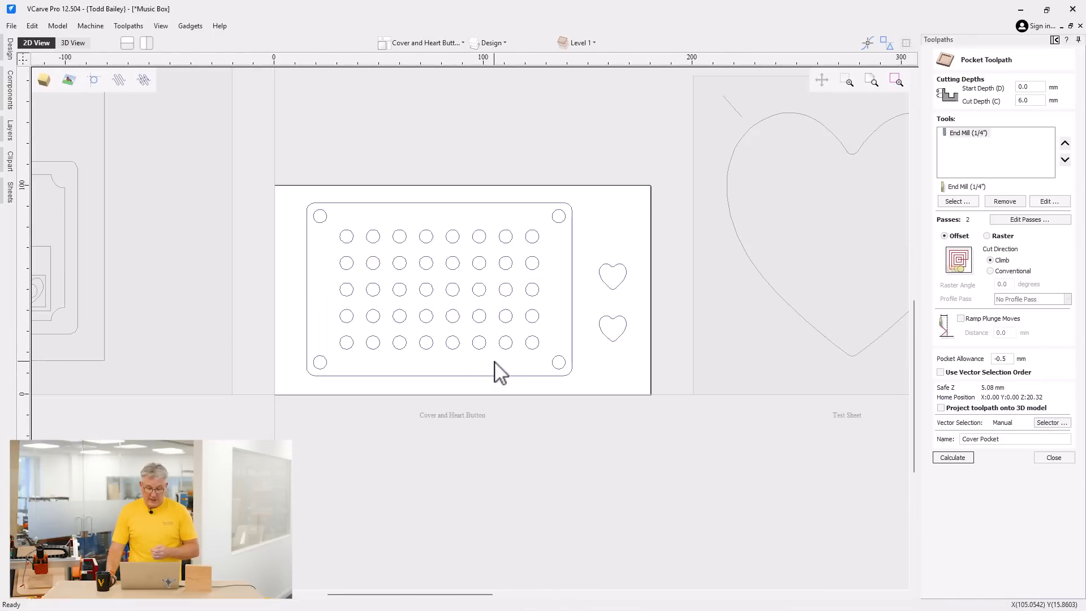
{"action": "left_click", "coordinate": [73, 43]}
{"action": "left_click", "coordinate": [35, 43]}
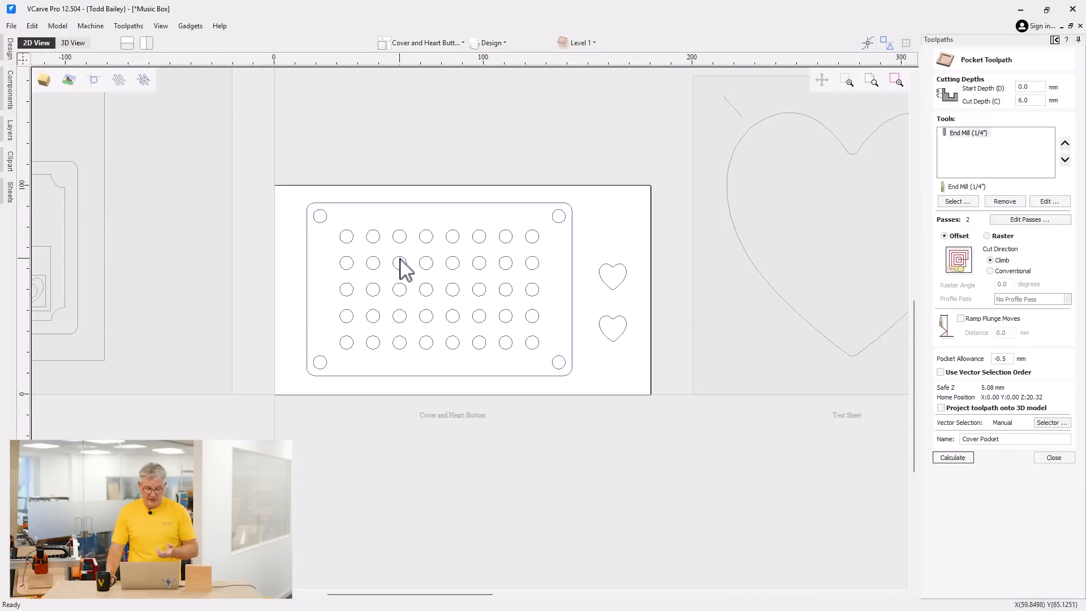
Inspect the cover's hole pattern and locate the Array Copy tool, and close the Cover Pocket toolpath settings.
{"action": "scroll", "coordinate": [357, 252], "scroll_direction": "up", "scroll_amount": 1}
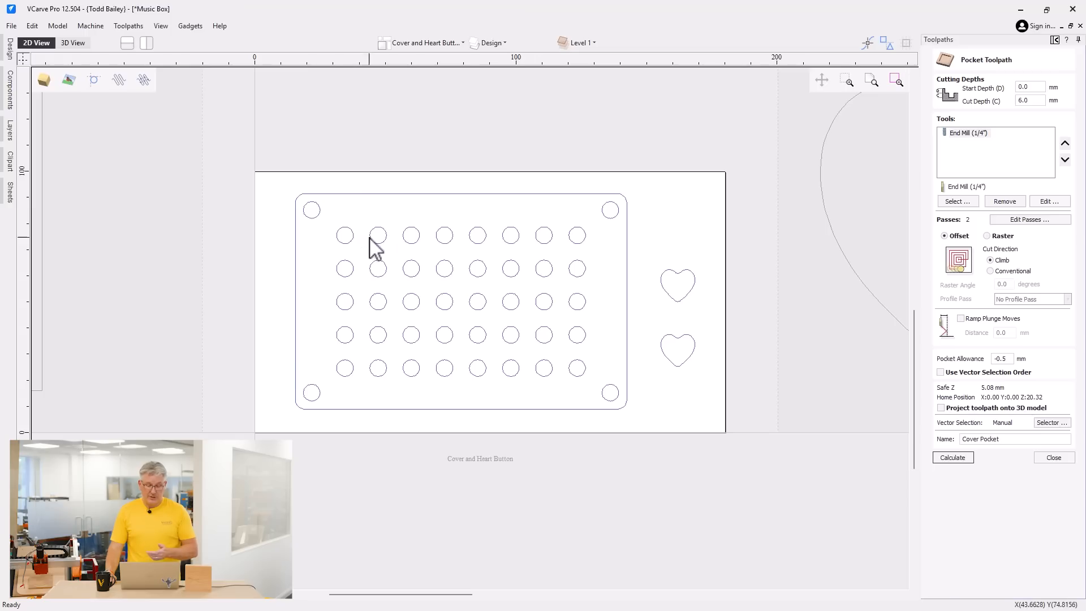
{"action": "left_click", "coordinate": [377, 244]}
{"action": "left_click", "coordinate": [405, 237]}
{"action": "left_click", "coordinate": [10, 50]}
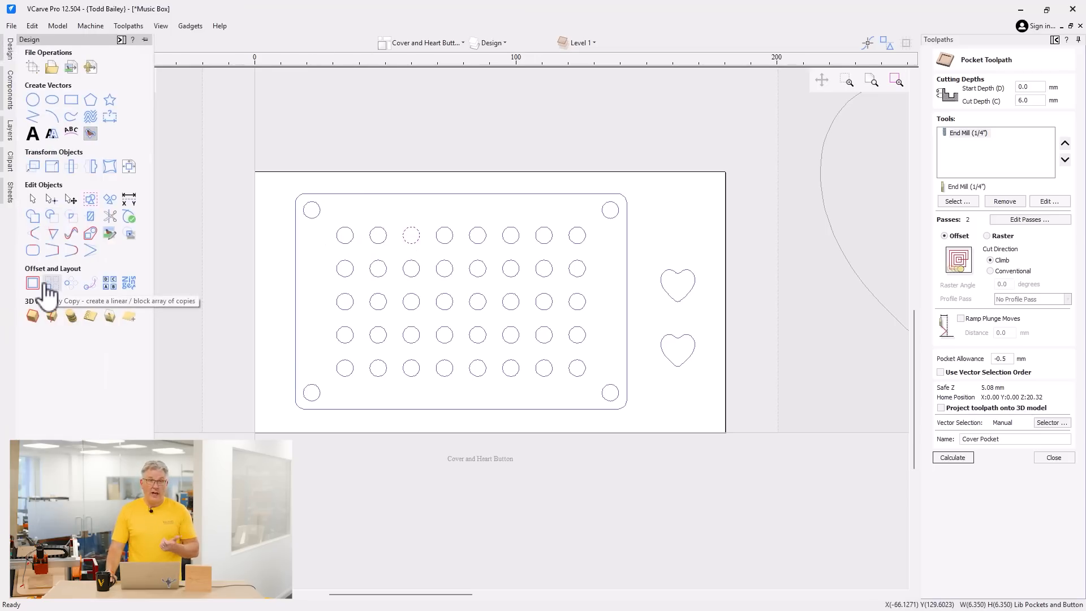
{"action": "left_click", "coordinate": [323, 306]}
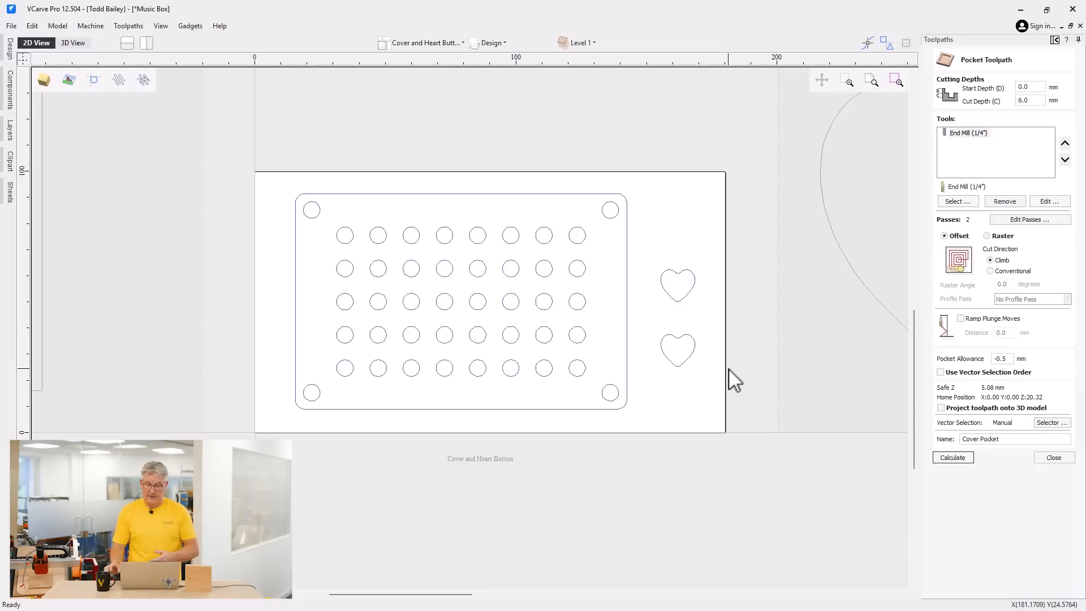
{"action": "left_click", "coordinate": [1052, 458]}
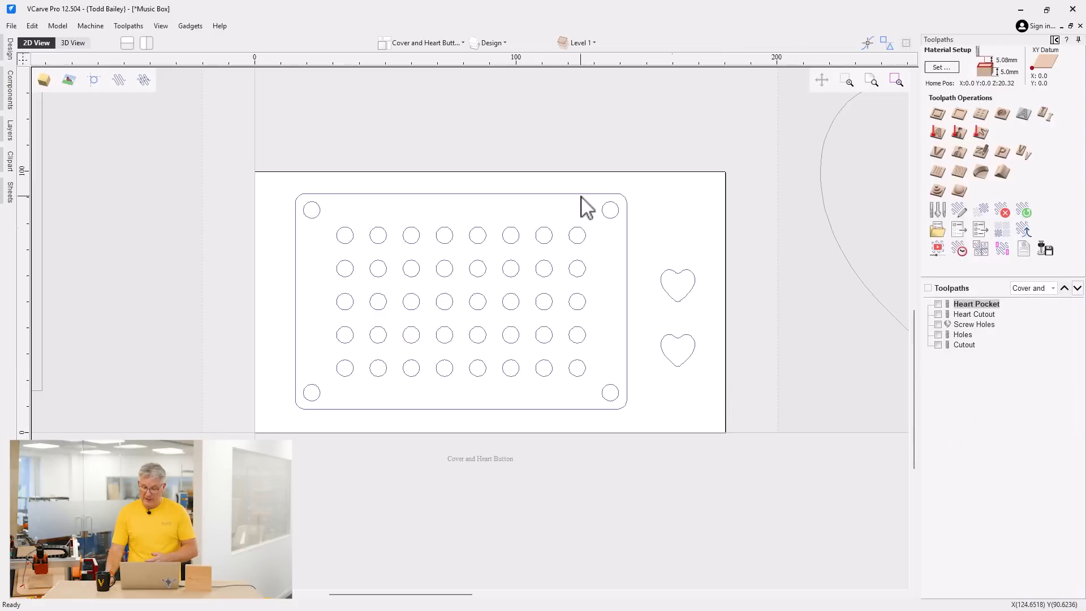
Preview all toolpaths of the Cover and Heart Button sheet in 3D and inspect the holes, tabs and heart buttons.
{"action": "left_click", "coordinate": [79, 40]}
{"action": "middle_click_drag", "start_coordinate": [365, 334], "coordinate": [506, 187]}
{"action": "scroll", "coordinate": [506, 186], "scroll_direction": "up", "scroll_amount": 3}
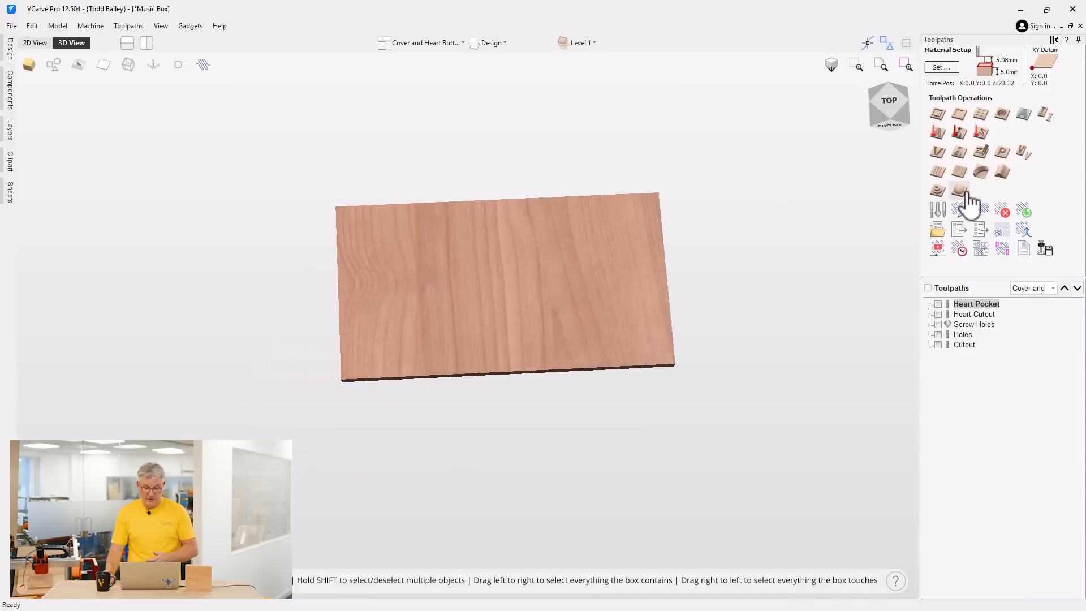
{"action": "left_click", "coordinate": [938, 248]}
{"action": "left_click", "coordinate": [973, 257]}
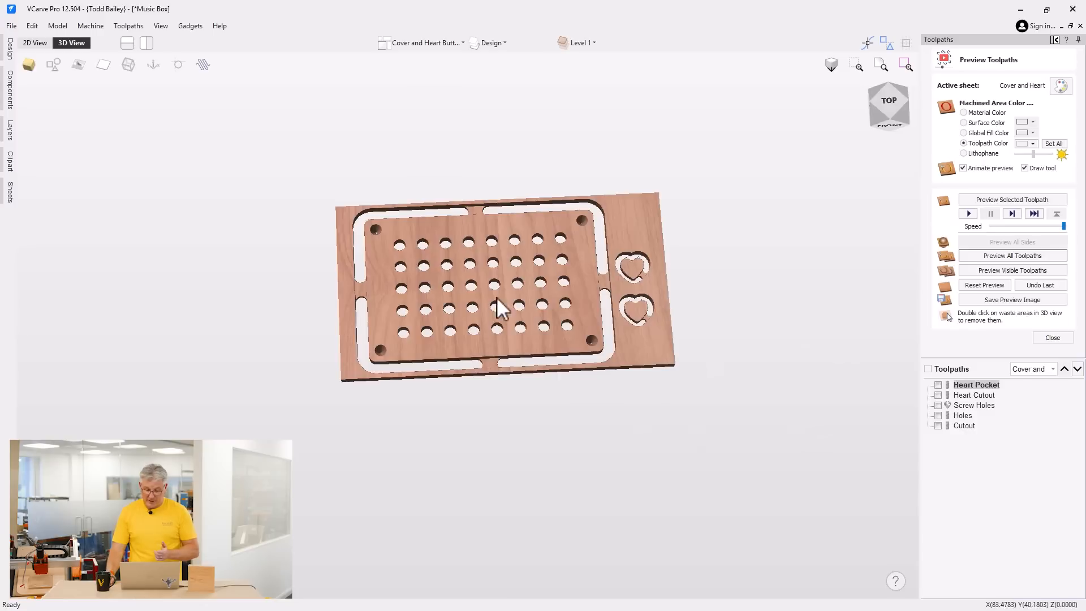
{"action": "scroll", "coordinate": [589, 223], "scroll_direction": "up", "scroll_amount": 2}
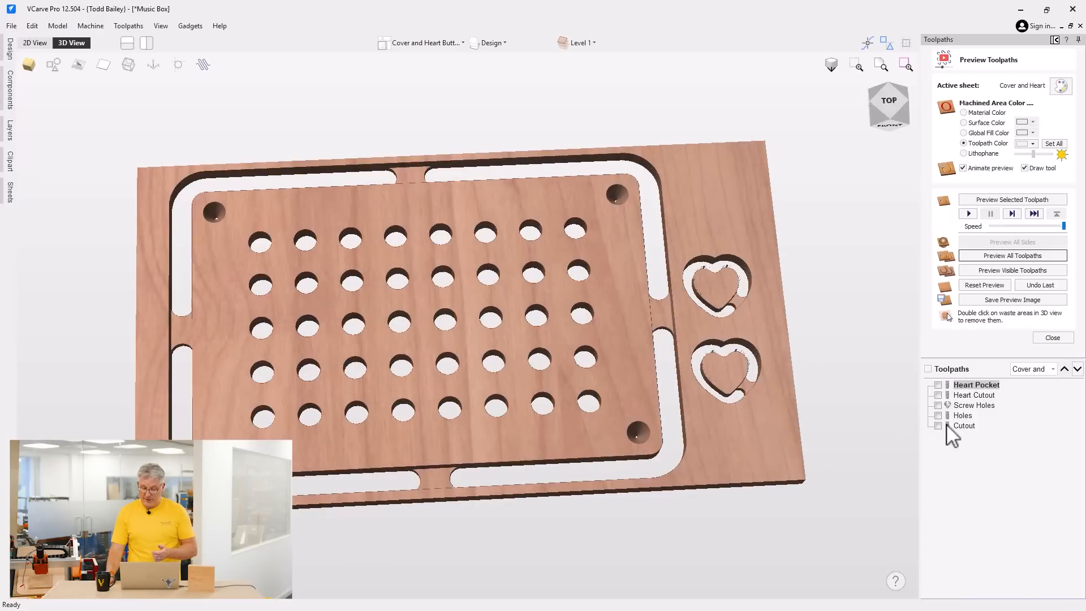
{"action": "left_click_drag", "start_coordinate": [586, 345], "coordinate": [601, 370]}
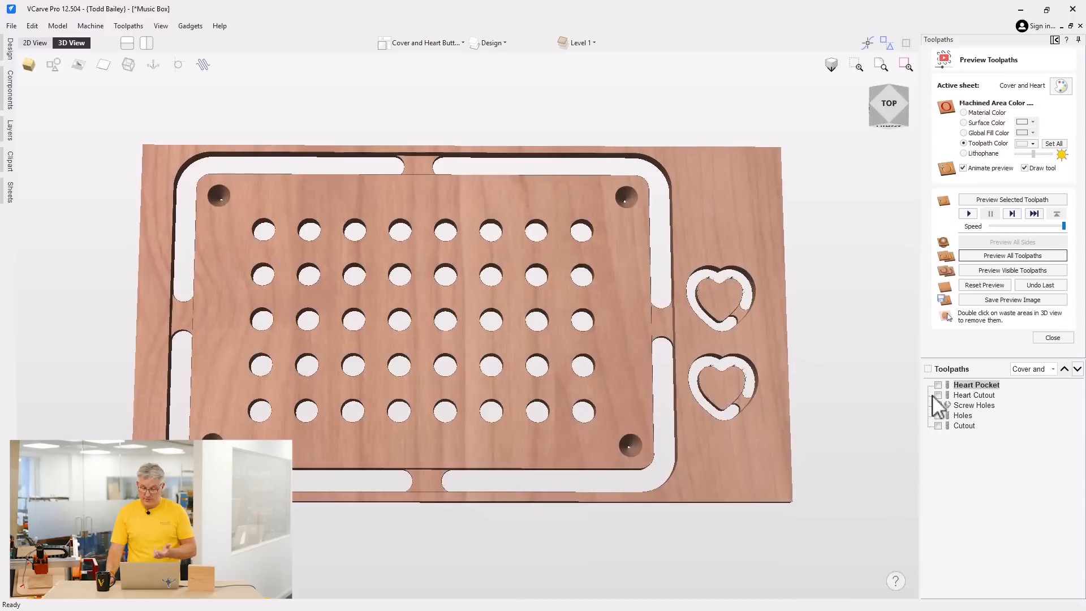
{"action": "left_click_drag", "start_coordinate": [474, 362], "coordinate": [526, 335]}
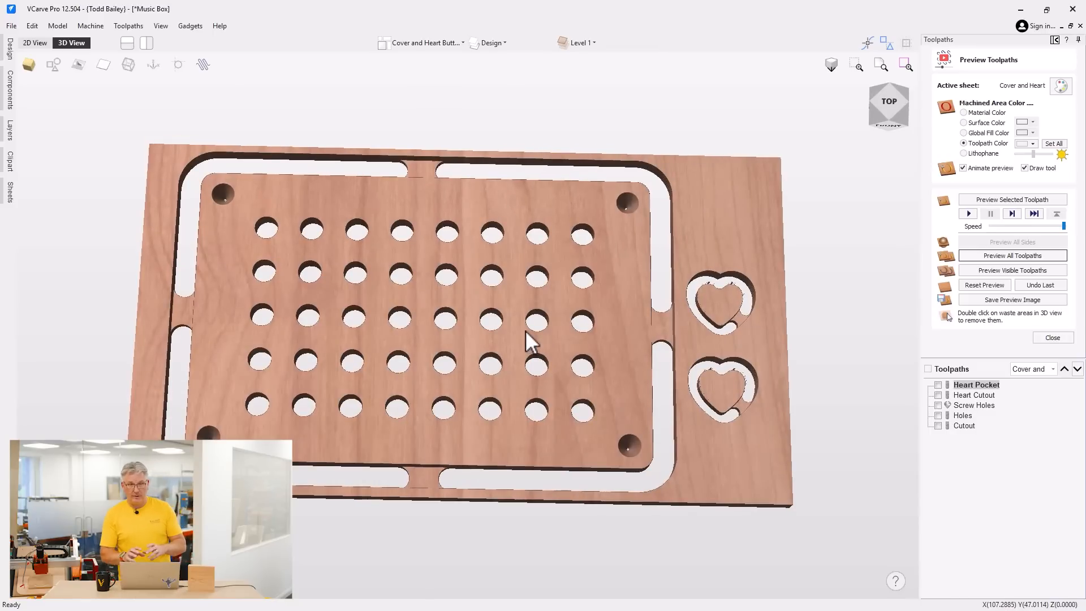